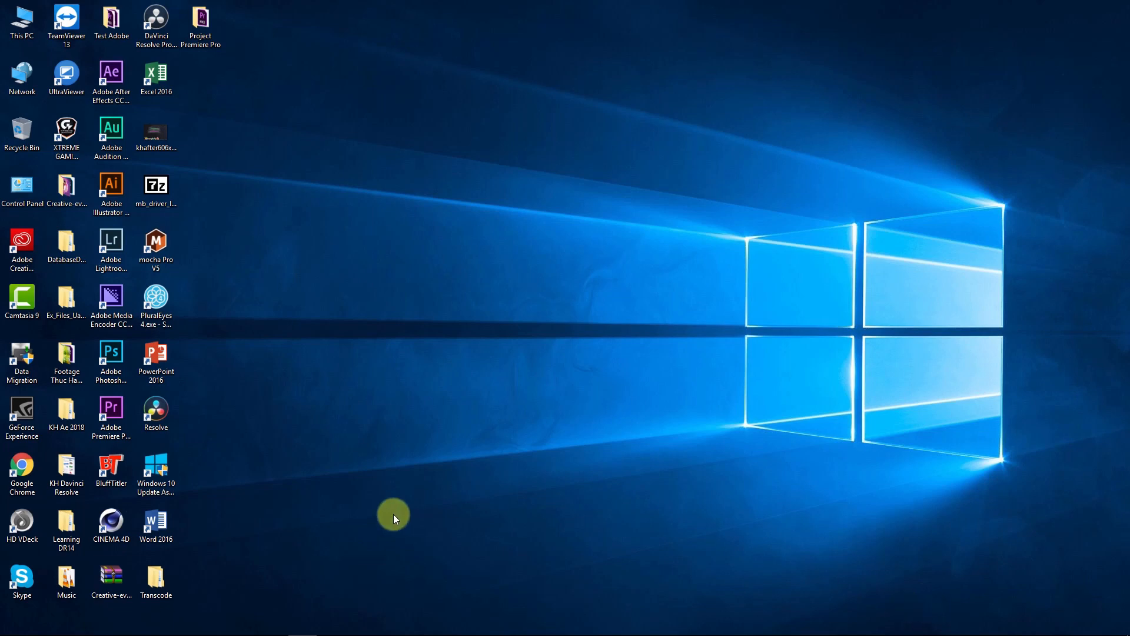
Launch Adobe Premiere Pro CC 2018 and start a new project named "Pr vs DR15"
double_click(126, 435)
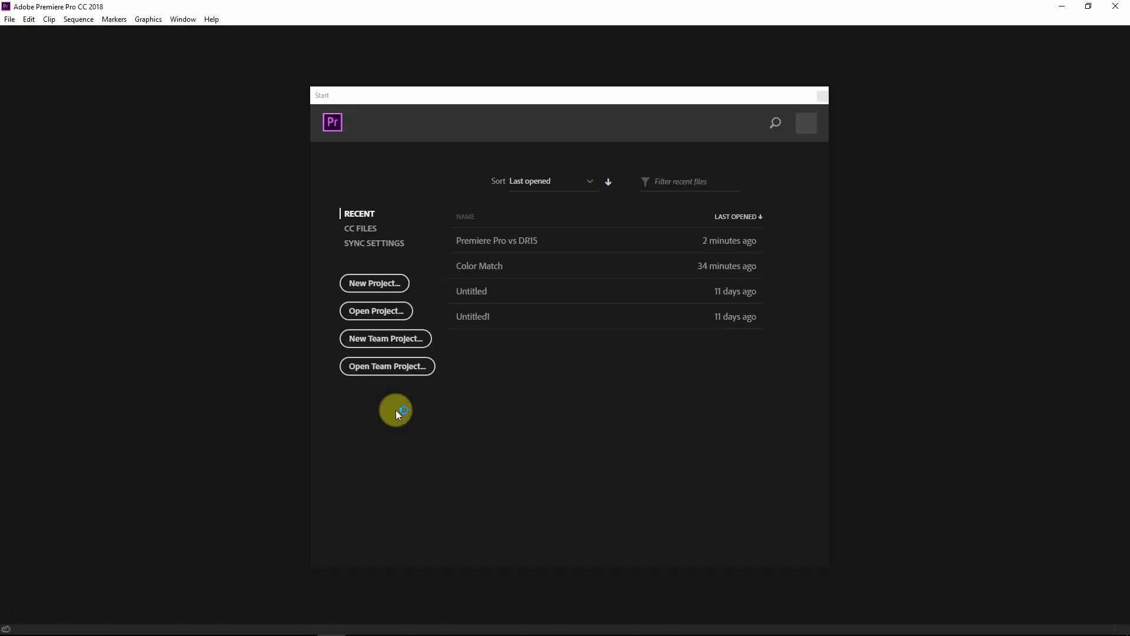
click(387, 288)
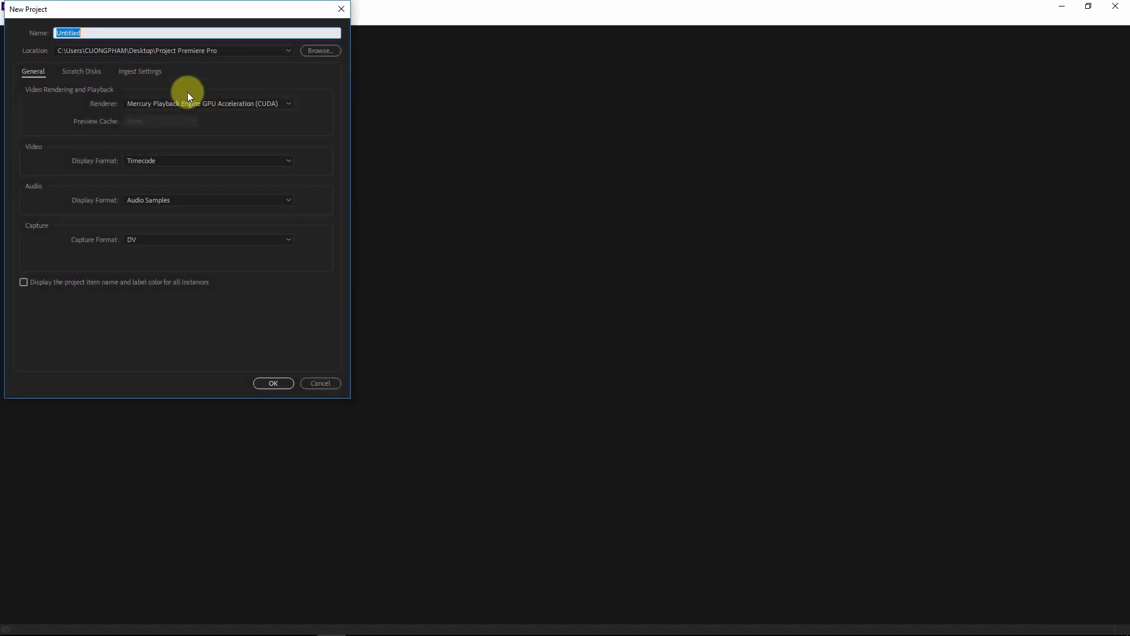
text(P)
text(roject)
Set the project location to the Project Premiere Pro folder on the Desktop and create the project
click(321, 50)
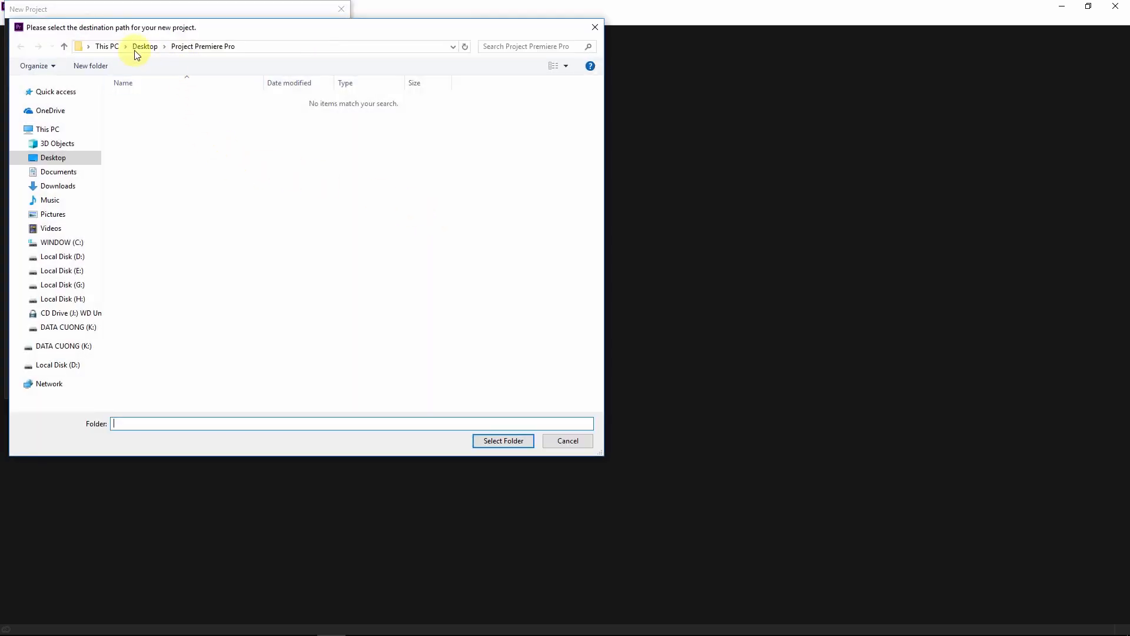
click(141, 47)
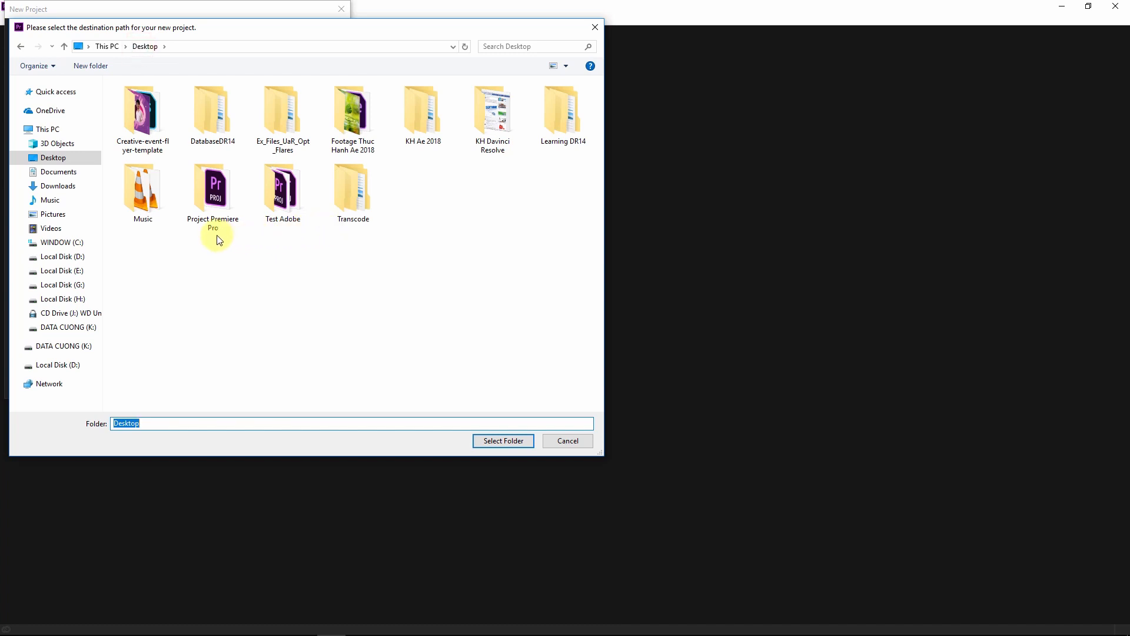
double_click(216, 207)
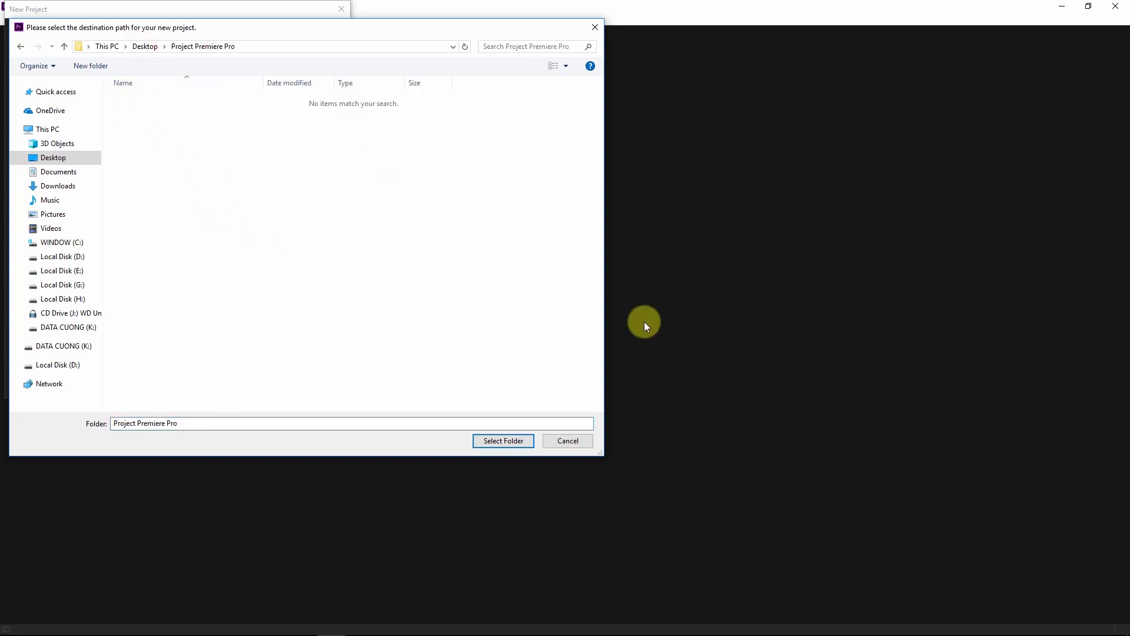
click(505, 441)
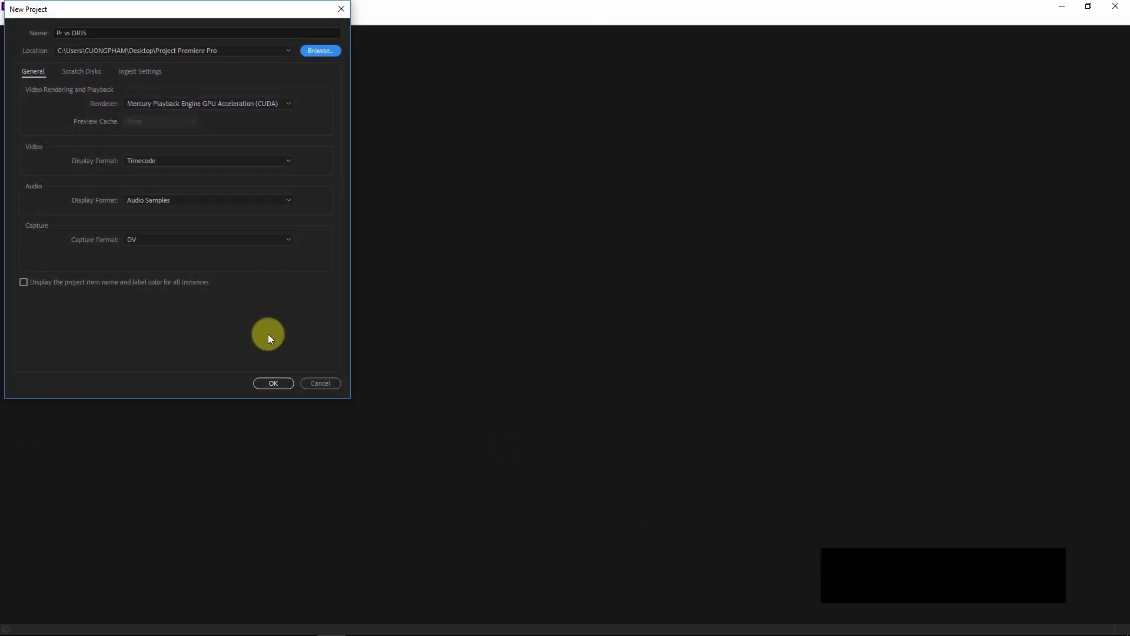
click(273, 383)
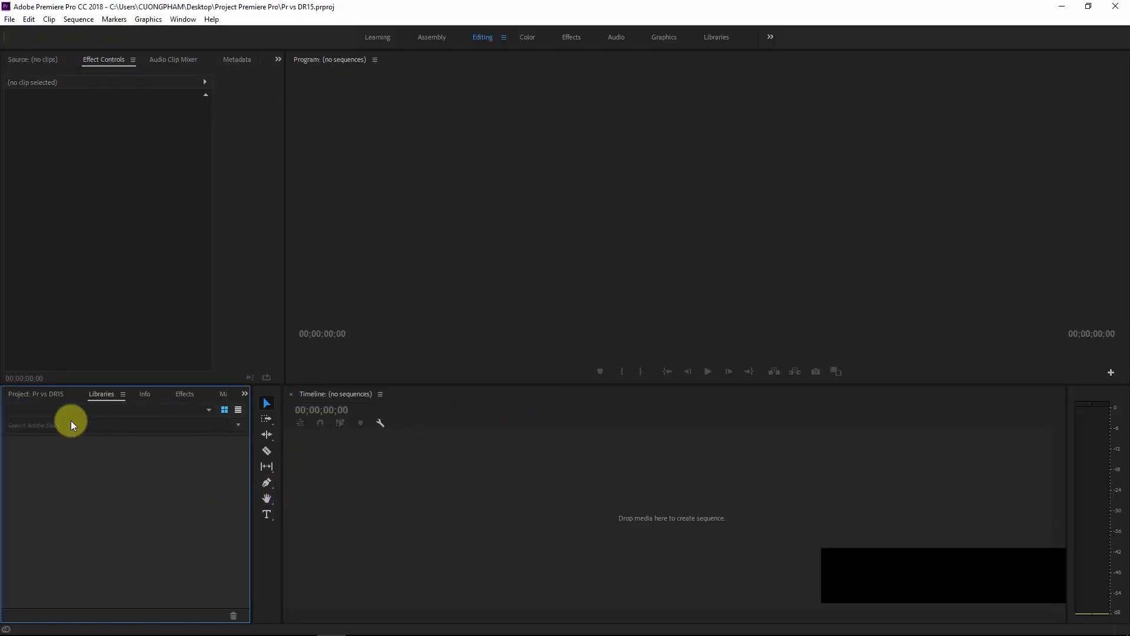
Import all the media files from the Footage folder into the project
click(43, 398)
double_click(121, 503)
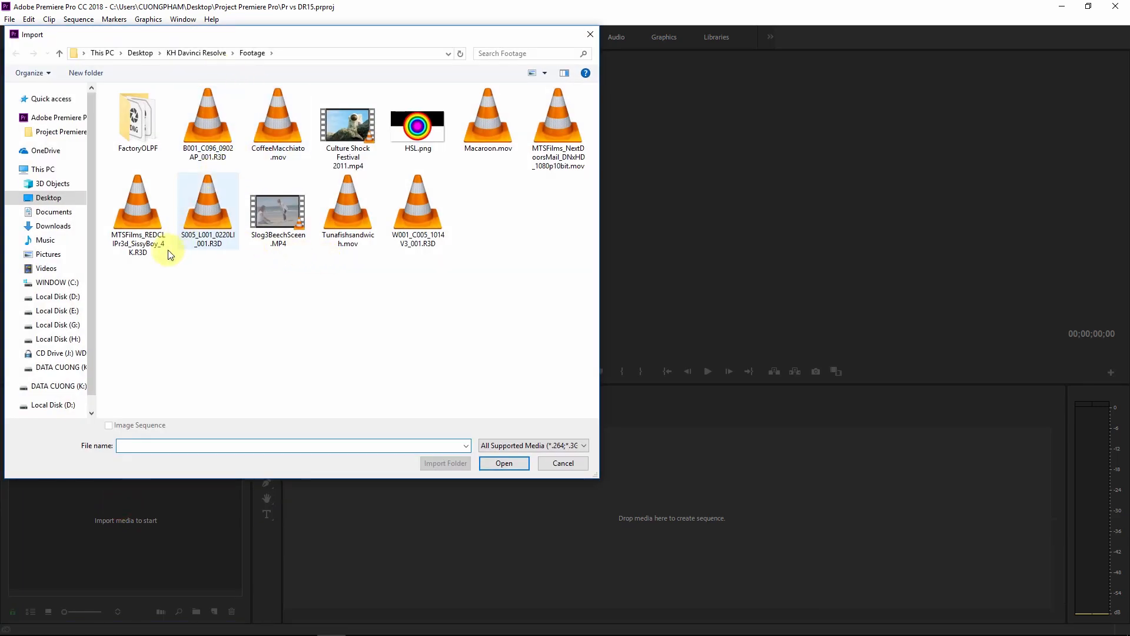
drag(119, 299, 586, 126)
click(504, 463)
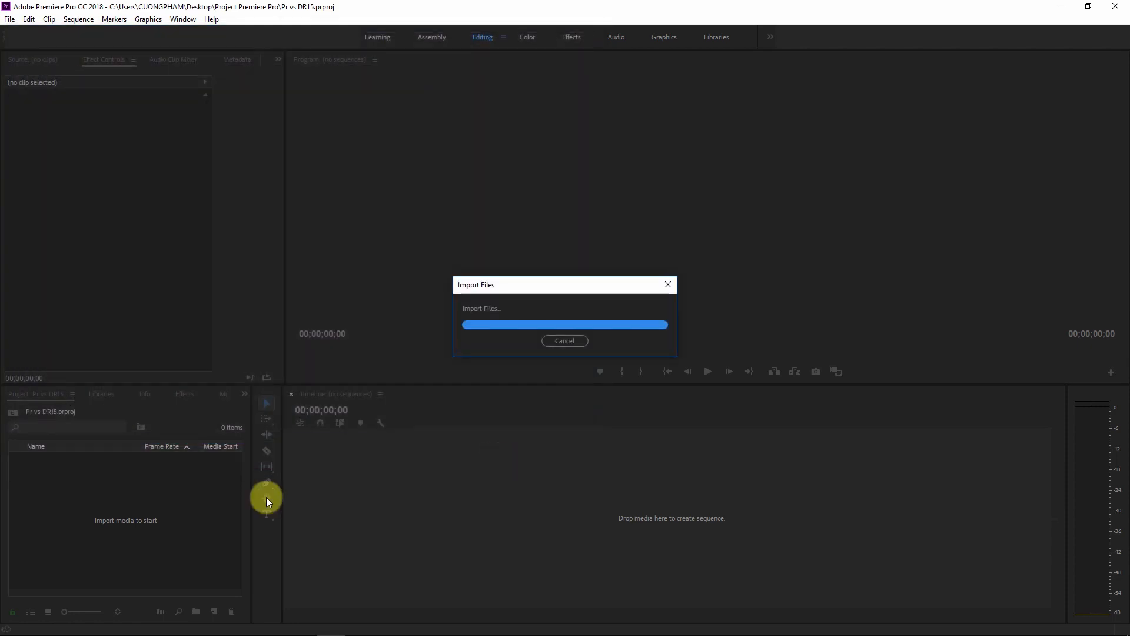
Widen the project media list and create a new sequence from the MTSFilms_NextDoorsMail clip
click(88, 582)
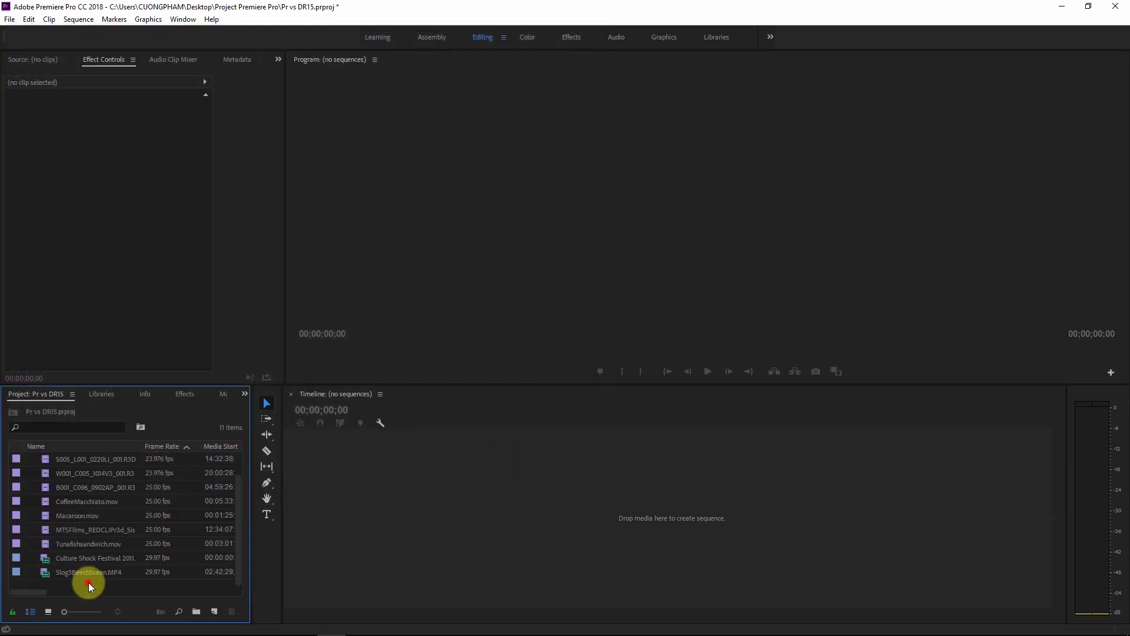
scroll(94, 518, up, 1)
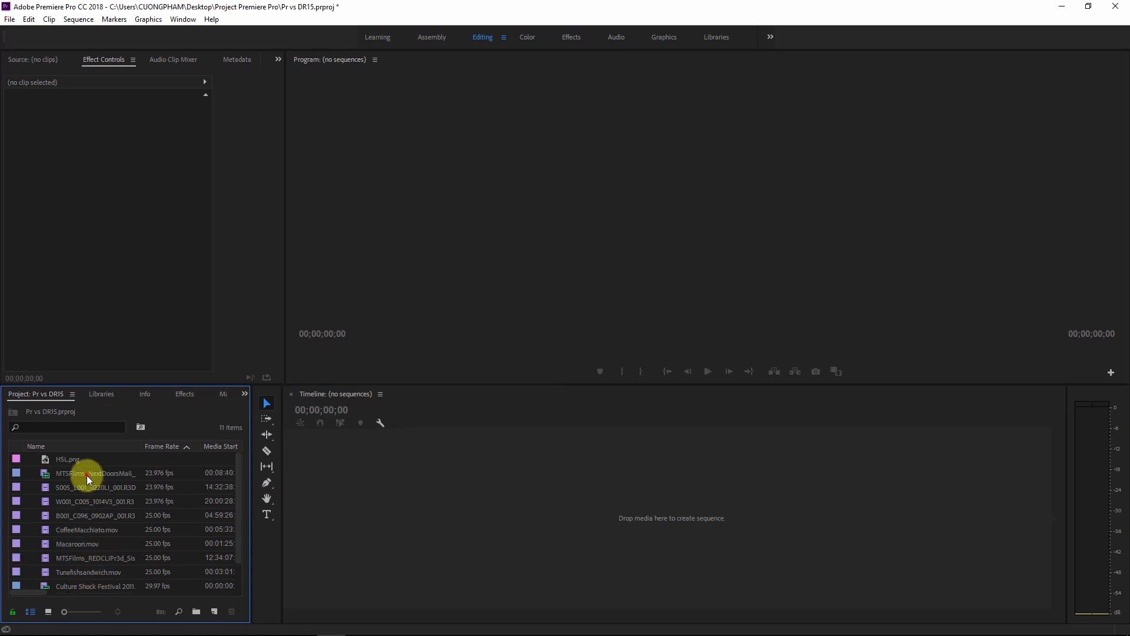
click(86, 475)
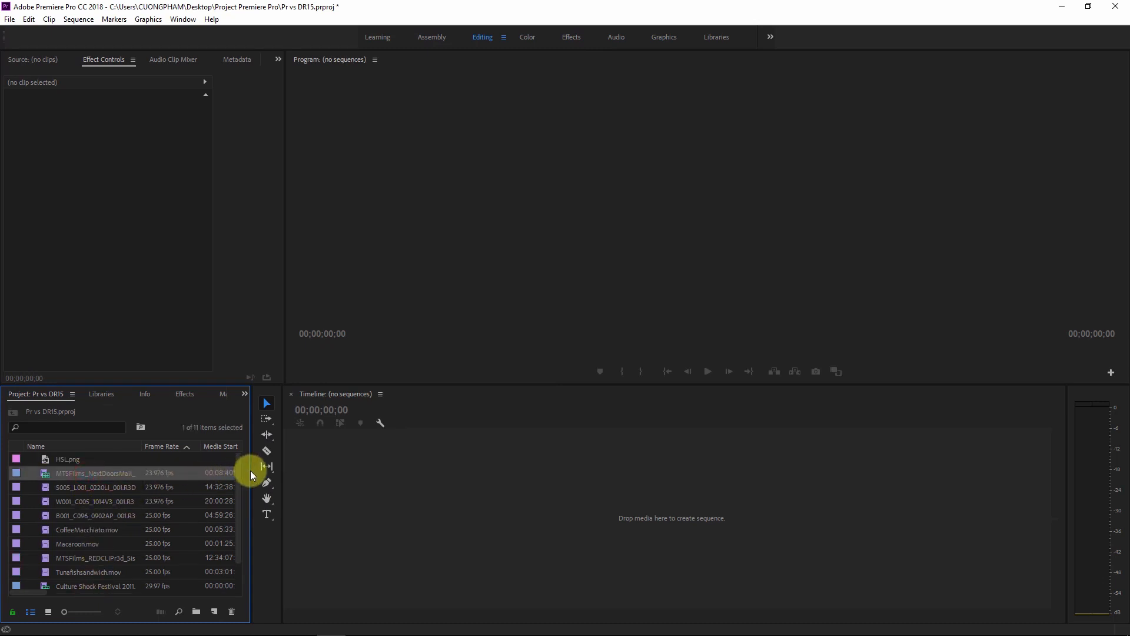
drag(250, 473, 317, 469)
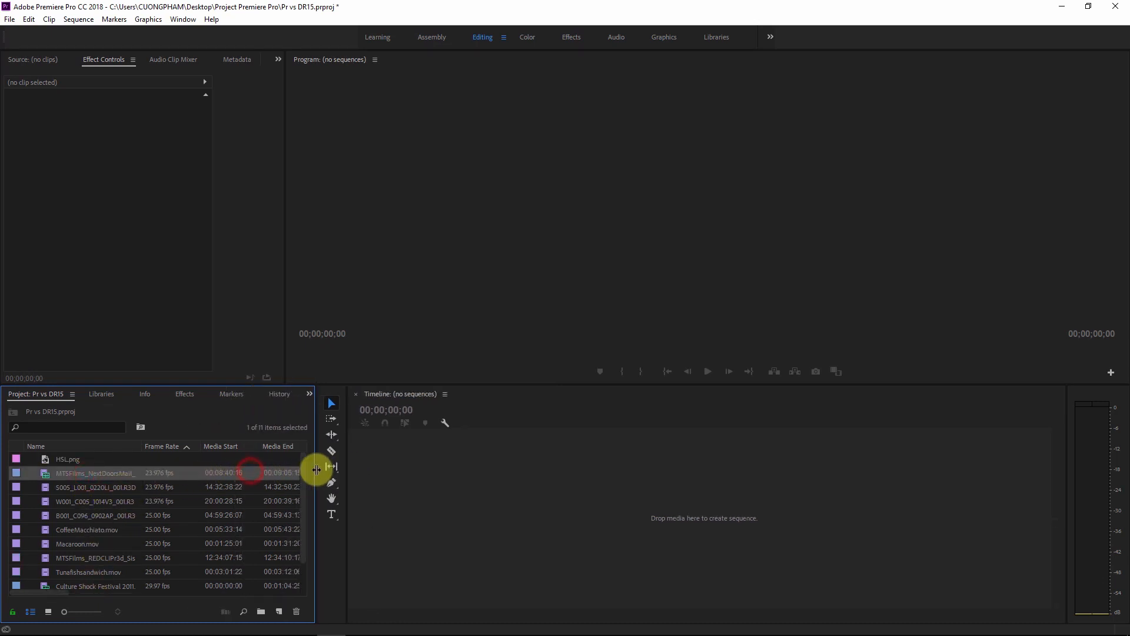
right_click(92, 474)
click(151, 353)
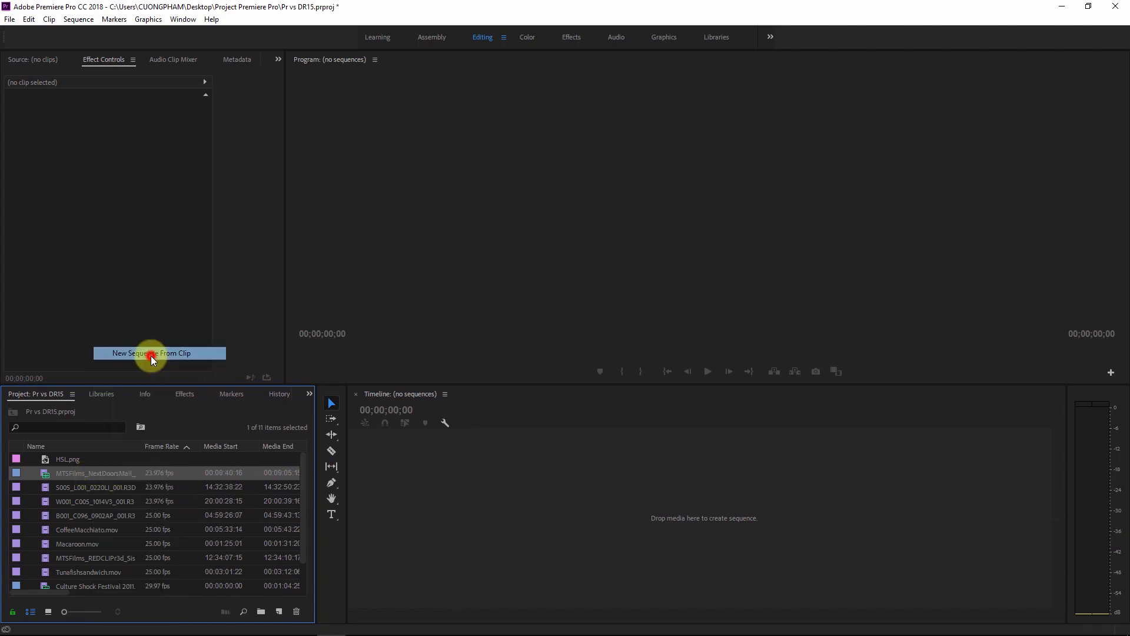
click(521, 521)
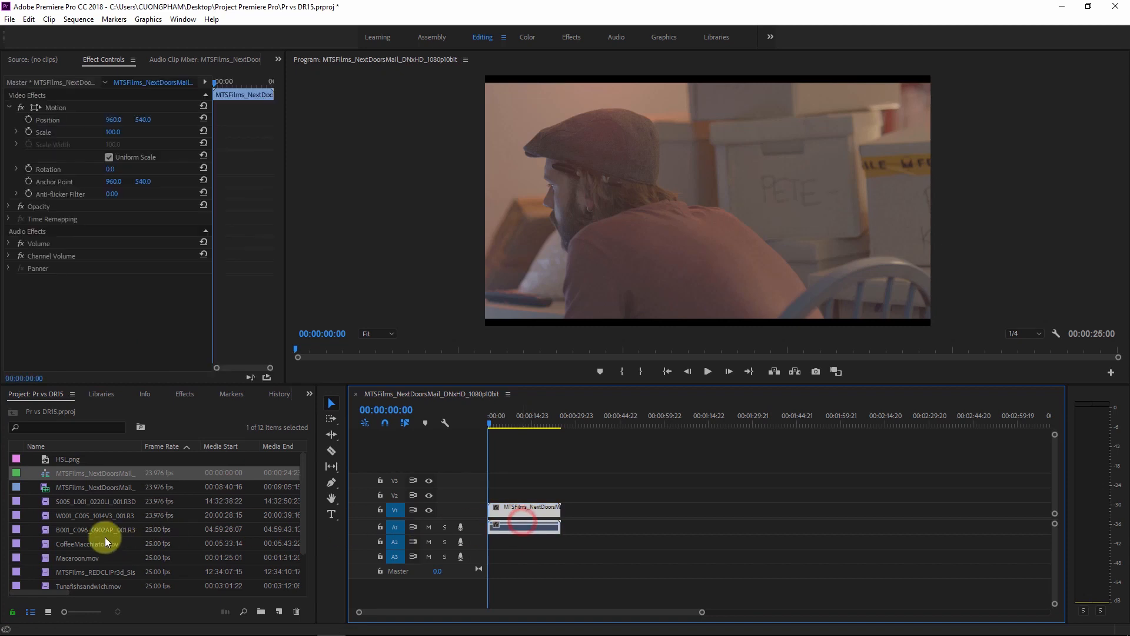
Add CoffeeMacchiato.mov, Macaroon.mov and Tunafishsandwich.mov to track V1 one after another behind the first clip
click(82, 543)
drag(63, 537, 595, 507)
click(46, 558)
scroll(80, 564, down, 2)
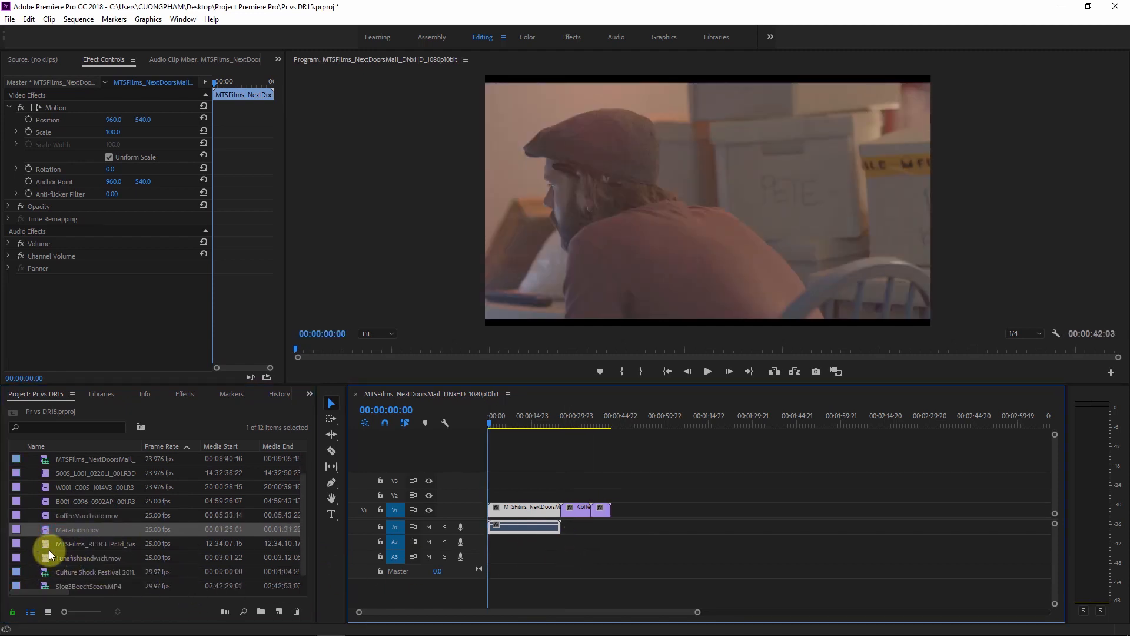
drag(44, 558, 612, 508)
Trim the start of the MTSFilms_NextDoorsMail clip to 00:00:01:04 in the sequence
drag(568, 424, 502, 443)
key(=)
key(=)
key(=)
key(=)
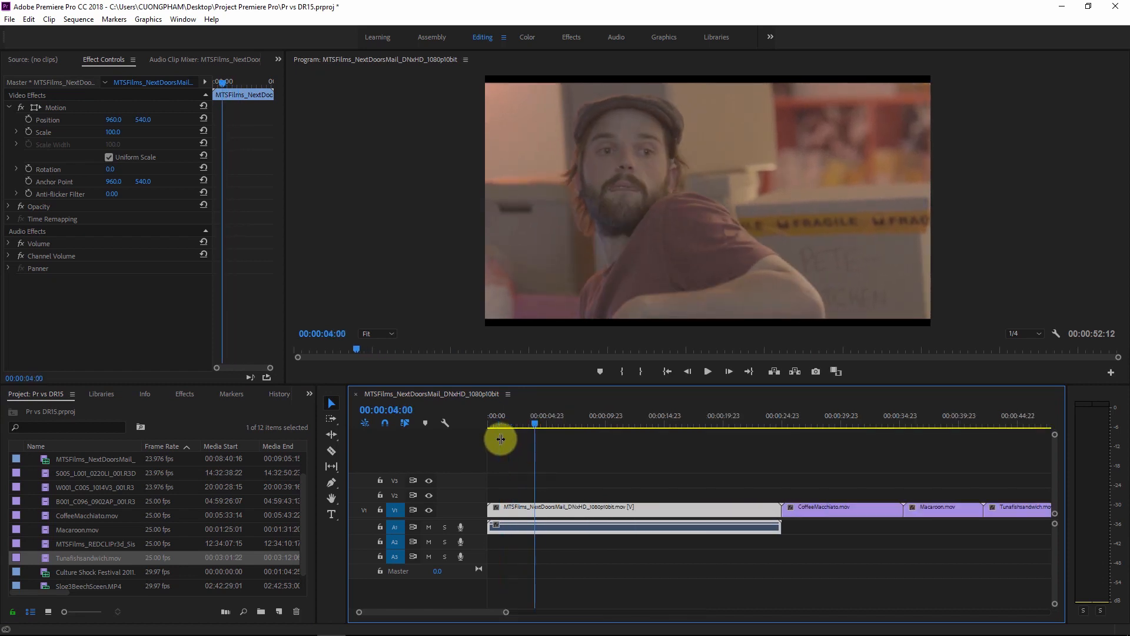
drag(593, 427, 544, 438)
drag(493, 506, 543, 506)
Trim the end of the MTSFilms_NextDoorsMail clip back to 00:00:05:05
key(-)
key(-)
key(-)
key(-)
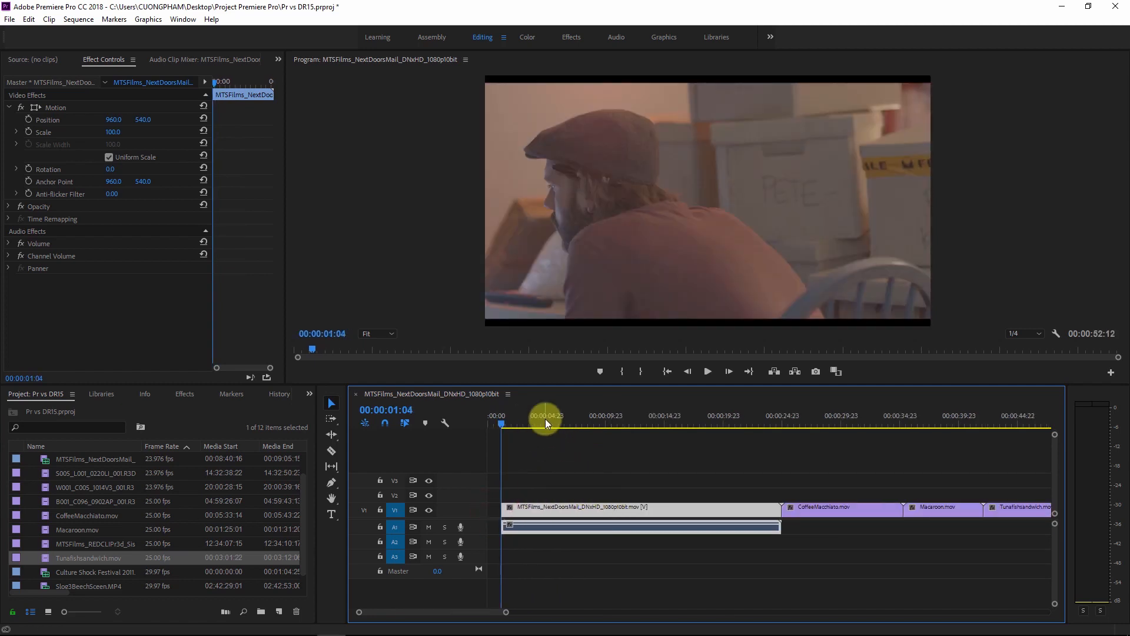
mouse_move(545, 420)
mouse_down()
mouse_move(599, 425)
mouse_move(539, 435)
mouse_move(550, 436)
mouse_up()
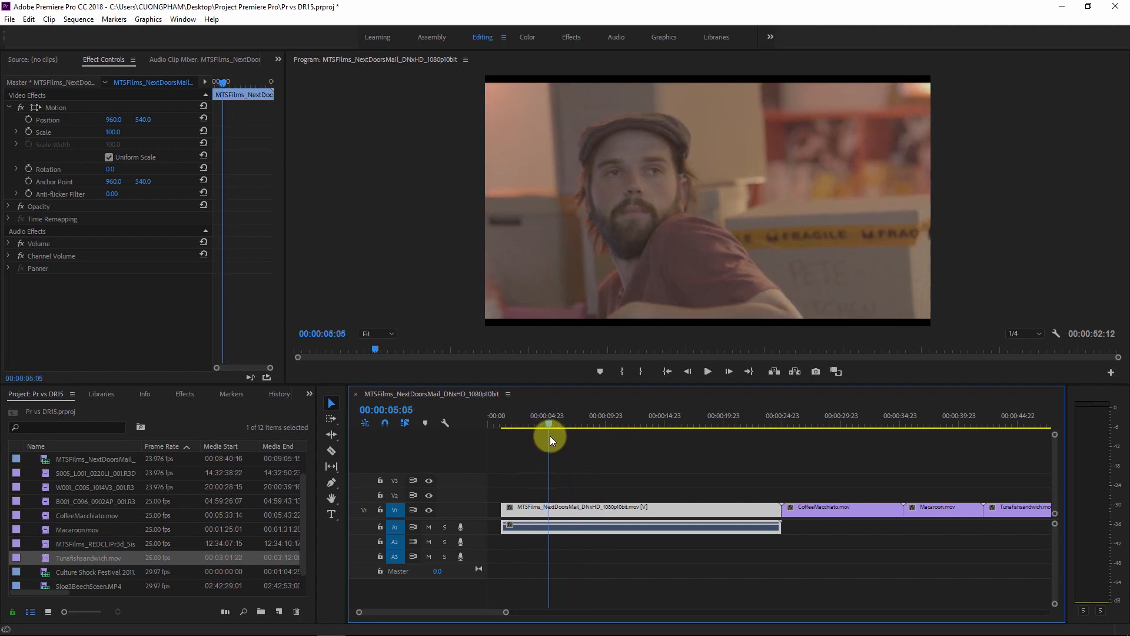
drag(779, 512, 546, 512)
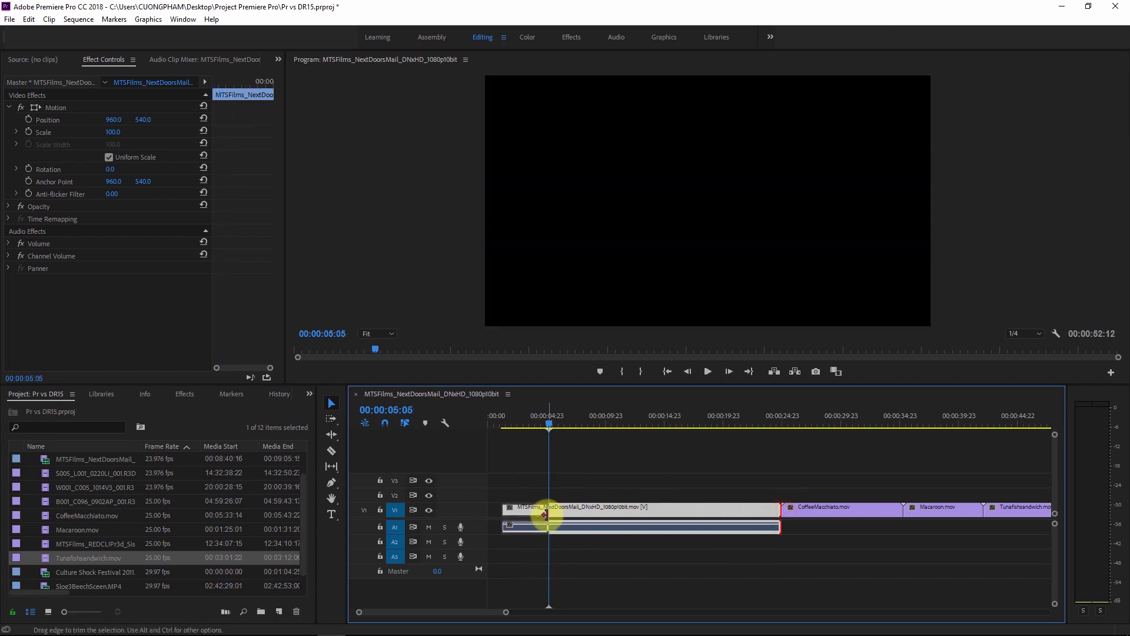
Unlink and delete the first clip's audio, and close the gap between the first clip and CoffeeMacchiato.mov
key(ctrl+l)
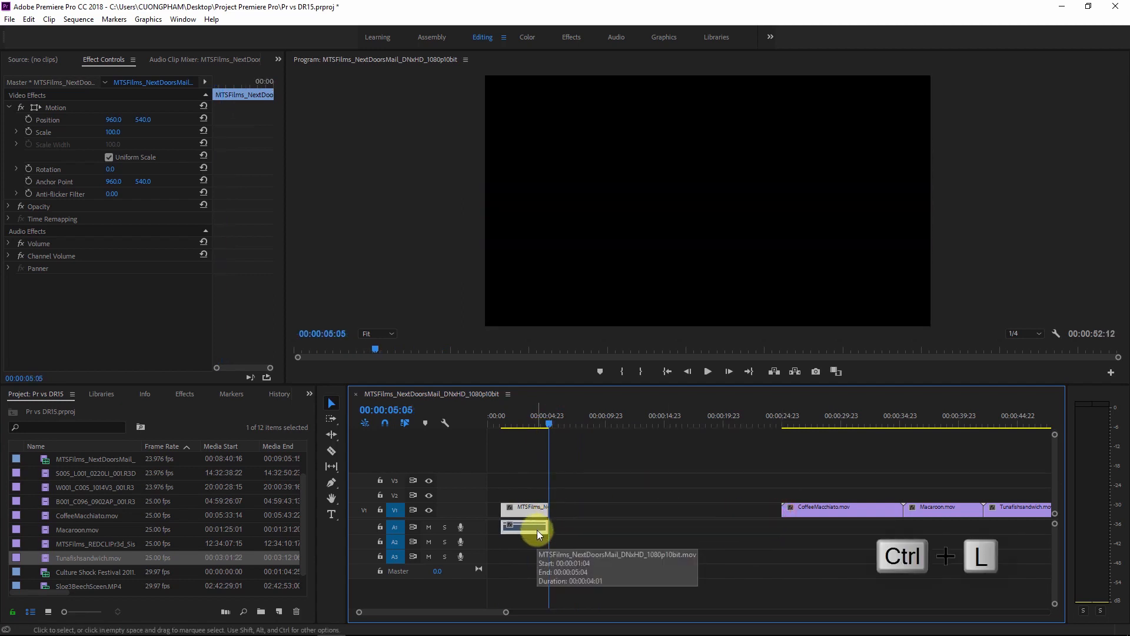
click(537, 530)
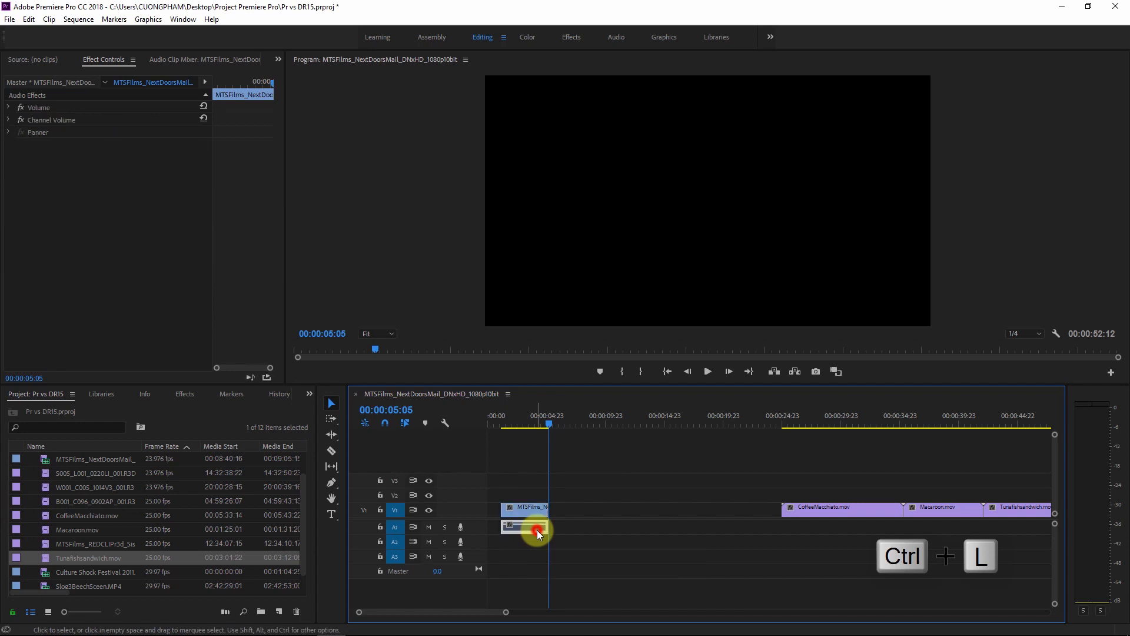
key(Delete)
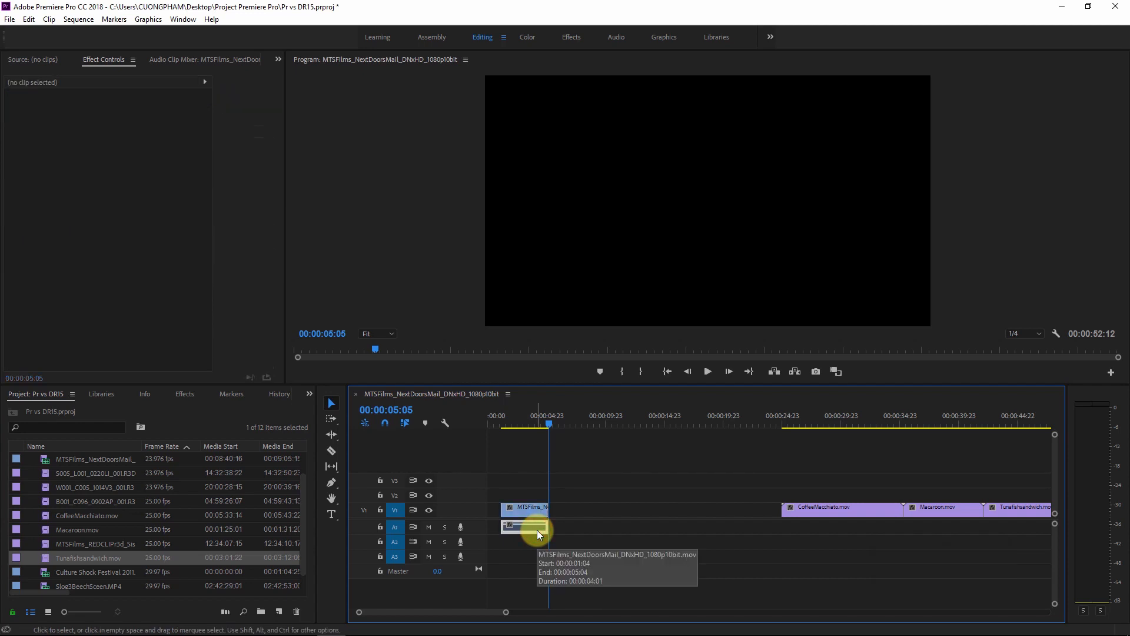
click(599, 512)
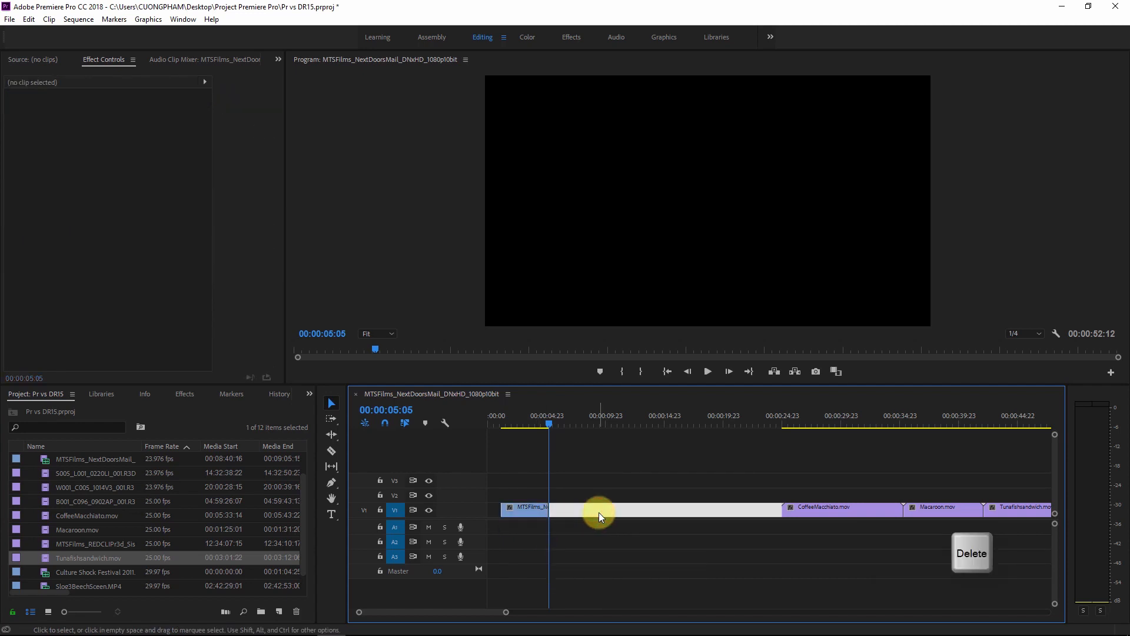
key(Delete)
Trim the start of CoffeeMacchiato.mov at 00:00:07:01, butt it against the first clip, and trim its end to 00:00:08:12
drag(548, 423, 571, 424)
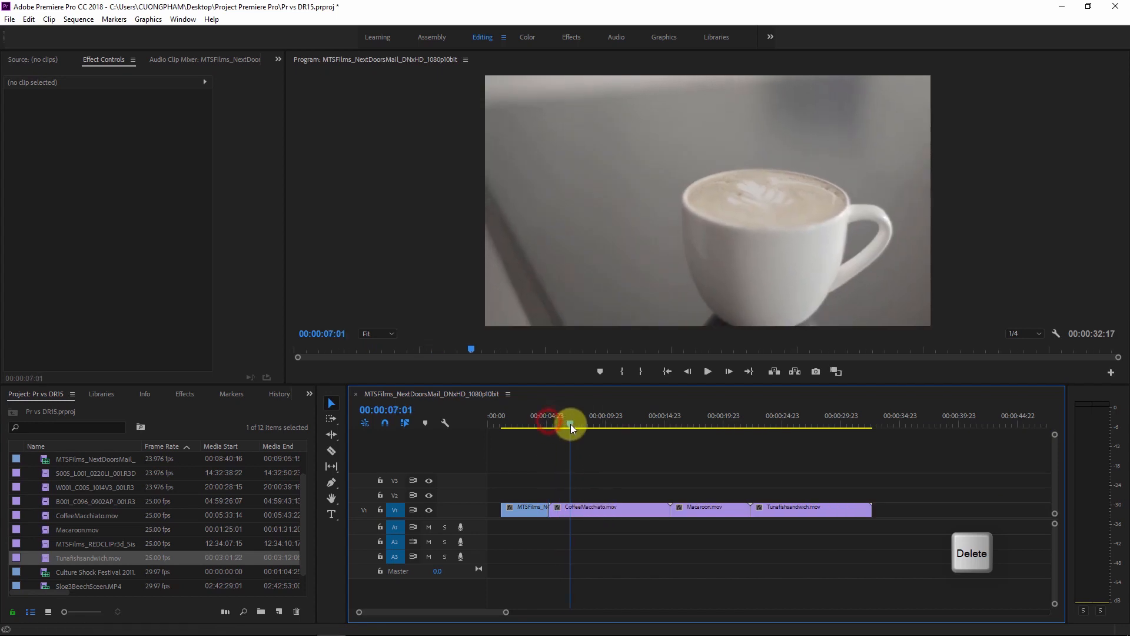
drag(609, 512, 596, 512)
drag(575, 424, 589, 425)
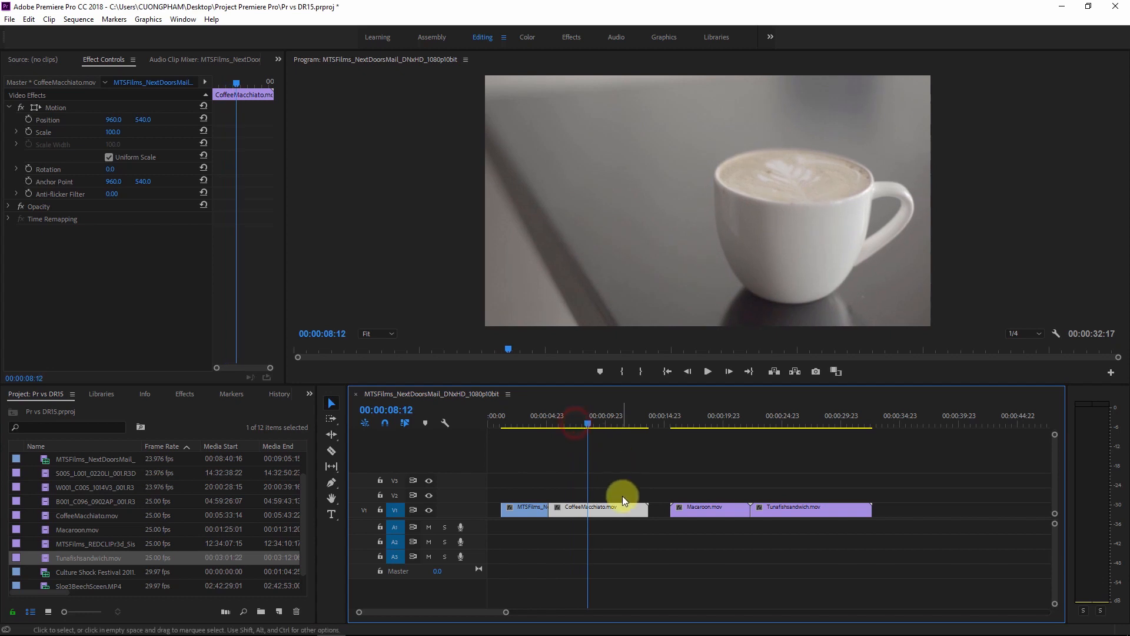
drag(646, 505, 587, 513)
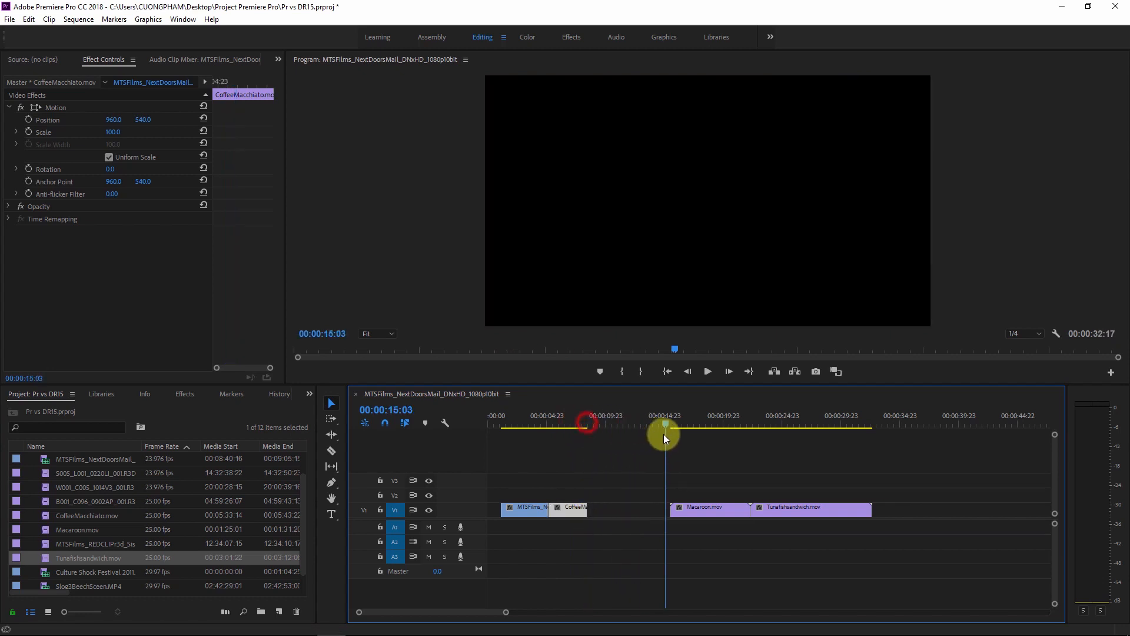
Trim the start of Macaroon.mov to 00:00:17:04 and close the gap between it and CoffeeMacchiato.mov
drag(664, 435, 688, 436)
mouse_move(673, 507)
mouse_down()
mouse_move(690, 510)
mouse_move(678, 511)
mouse_up()
click(670, 511)
key(Delete)
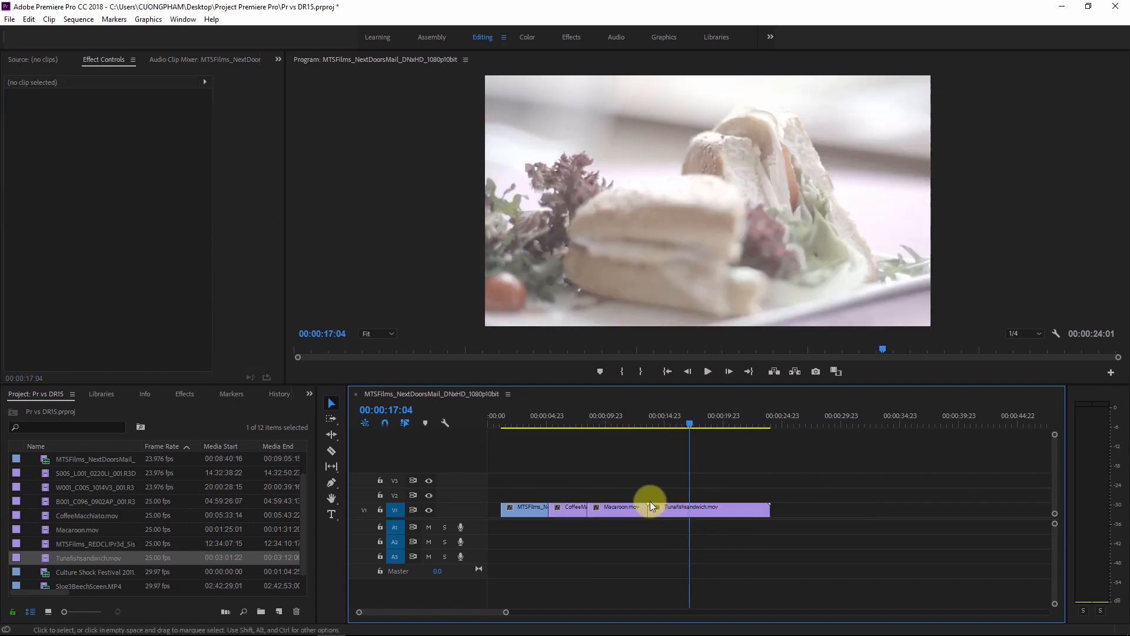
Trim the end of Macaroon.mov to 00:00:12:00 and close the gap before Tunafishsandwich.mov
drag(595, 425, 629, 422)
drag(647, 507, 621, 515)
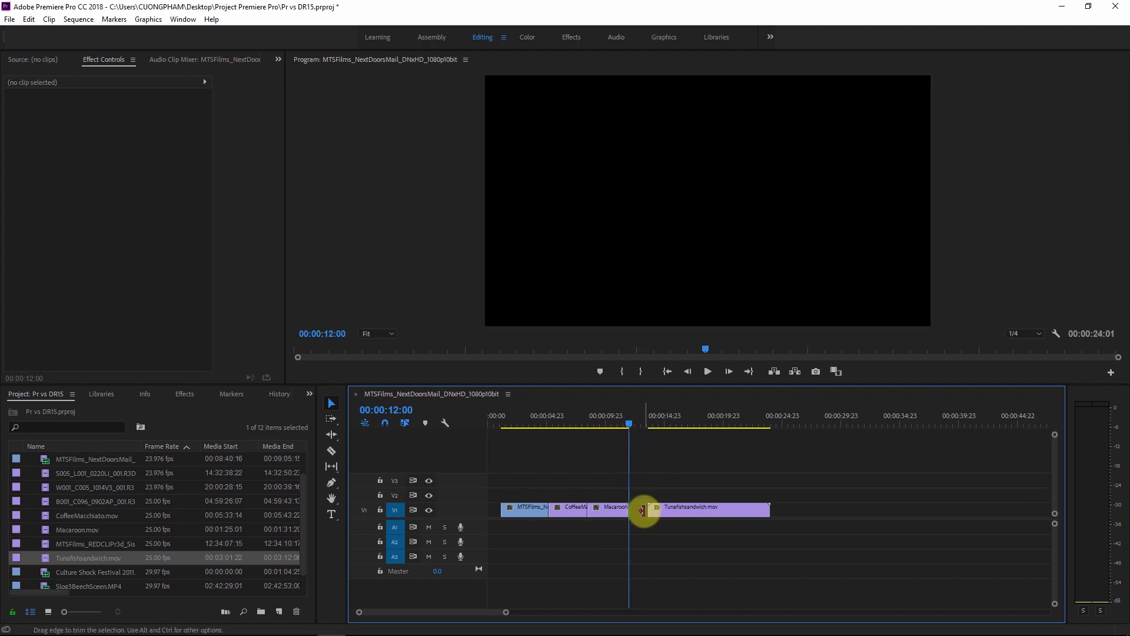
click(643, 515)
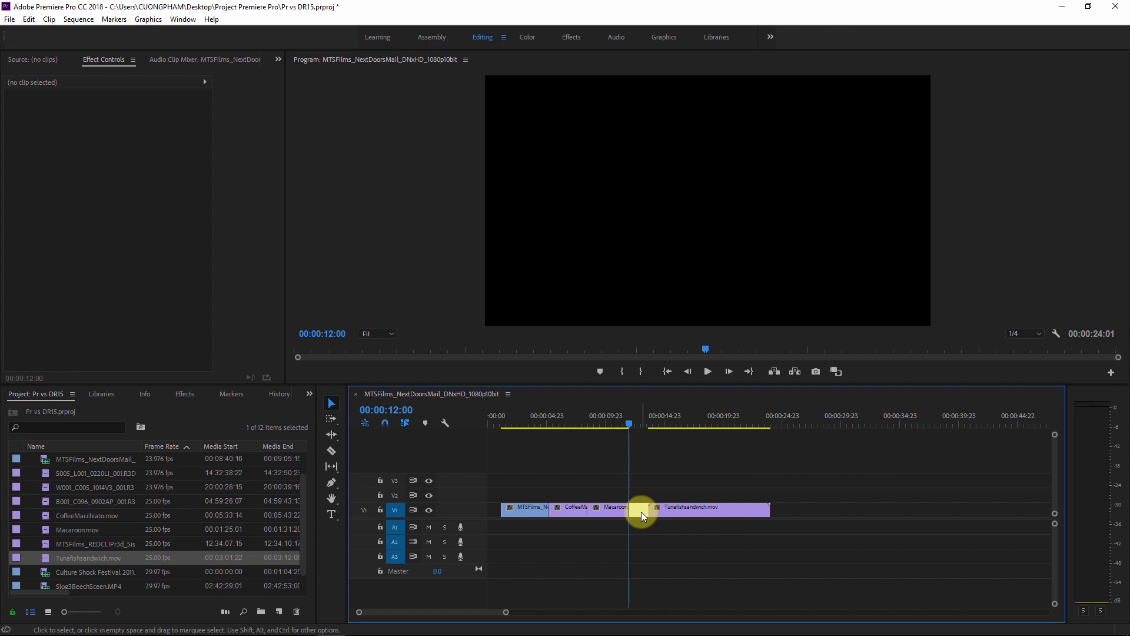
key(Delete)
Trim the start of Tunafishsandwich.mov at 00:00:13:12, butt it against Macaroon.mov, and trim its end to about 00:00:15:04
mouse_move(633, 422)
mouse_down()
mouse_move(660, 423)
mouse_move(647, 424)
mouse_up()
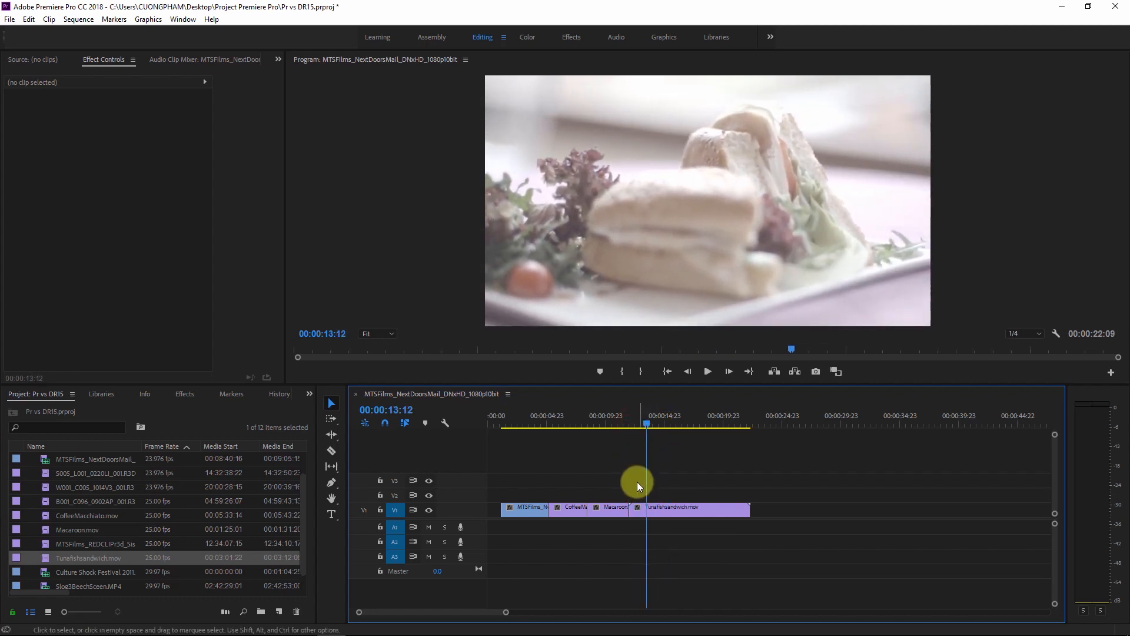
drag(626, 510, 653, 510)
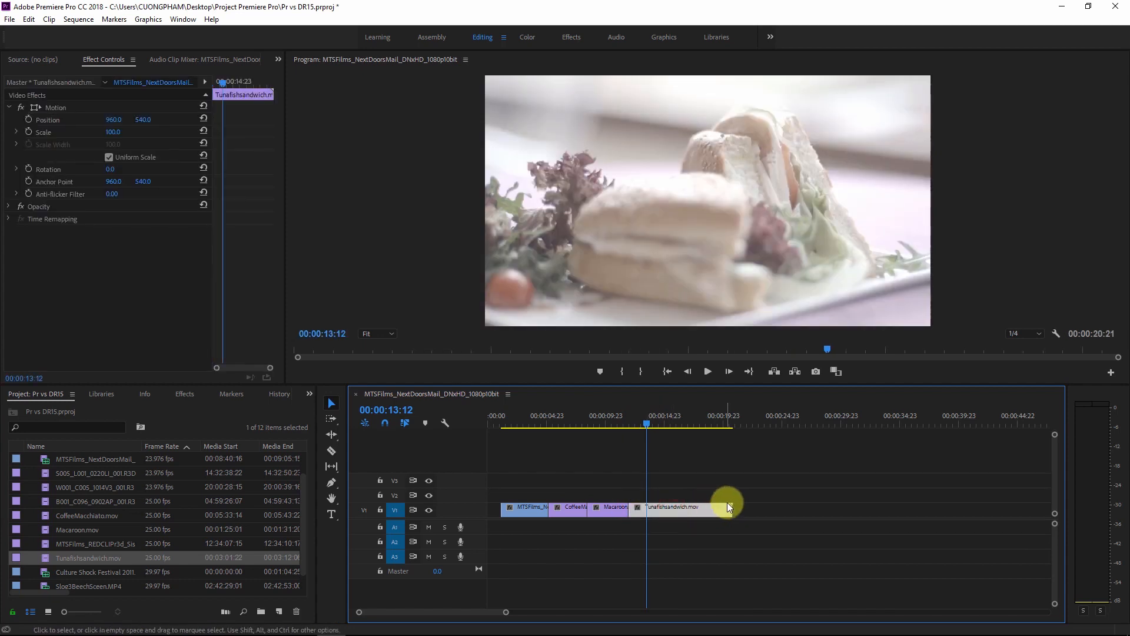
drag(730, 505, 665, 506)
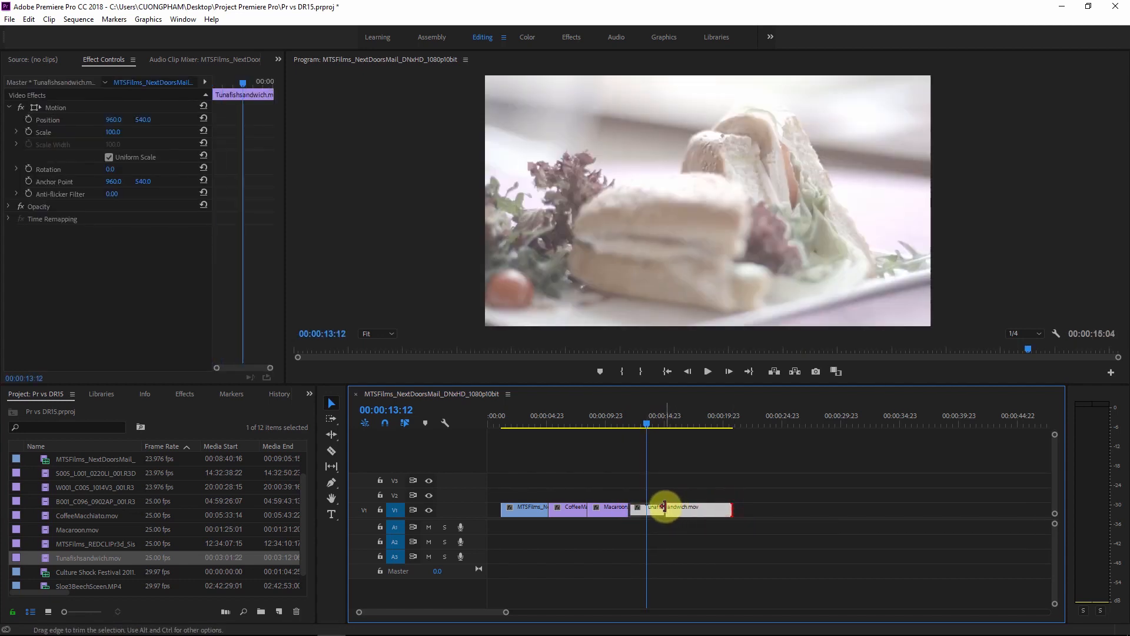
Close the empty gap at the beginning of the sequence and play the edit from the start
click(493, 514)
key(Delete)
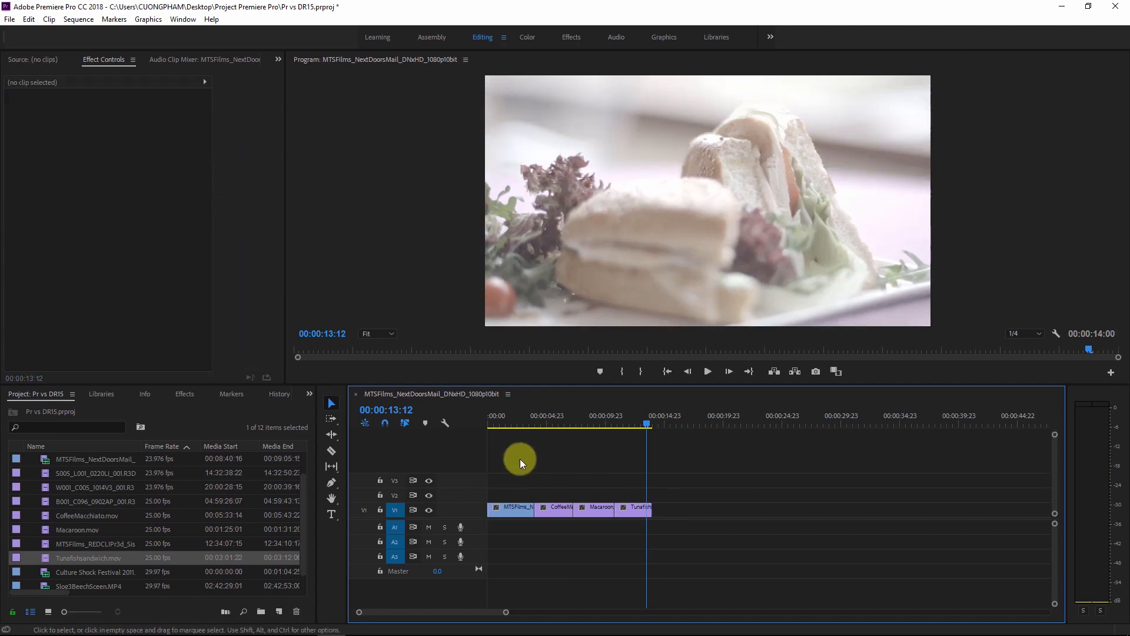
click(488, 422)
key(space)
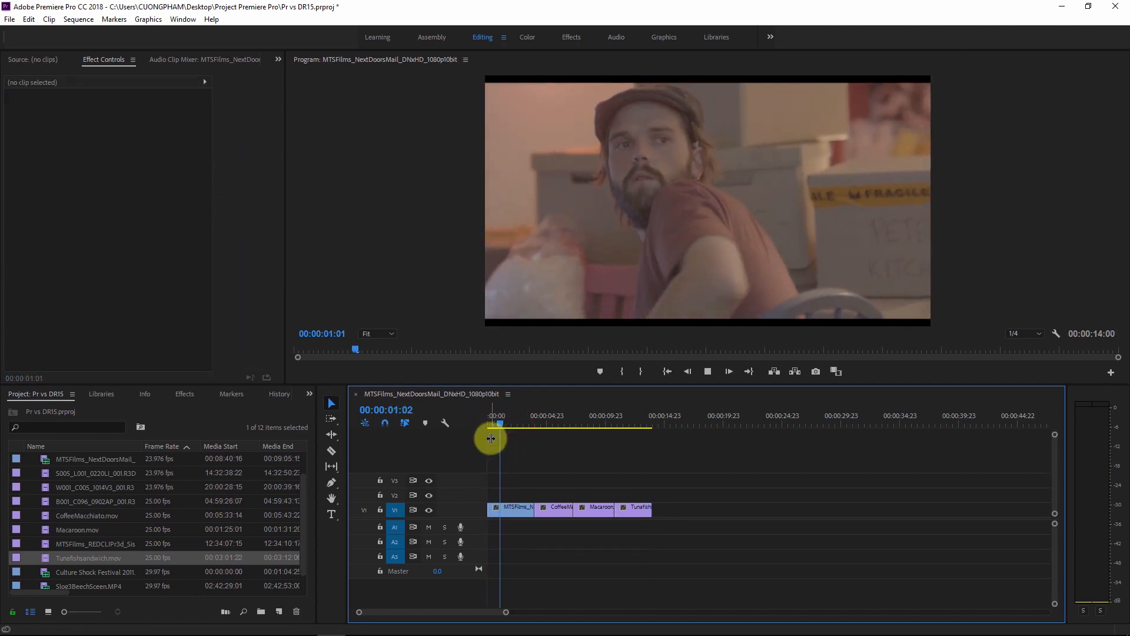
Stop playback, trim the end of the first MTSFilms_NextDoorsMail clip to 00:00:02:08, and close the gap before CoffeeMacchiato.mov
key(space)
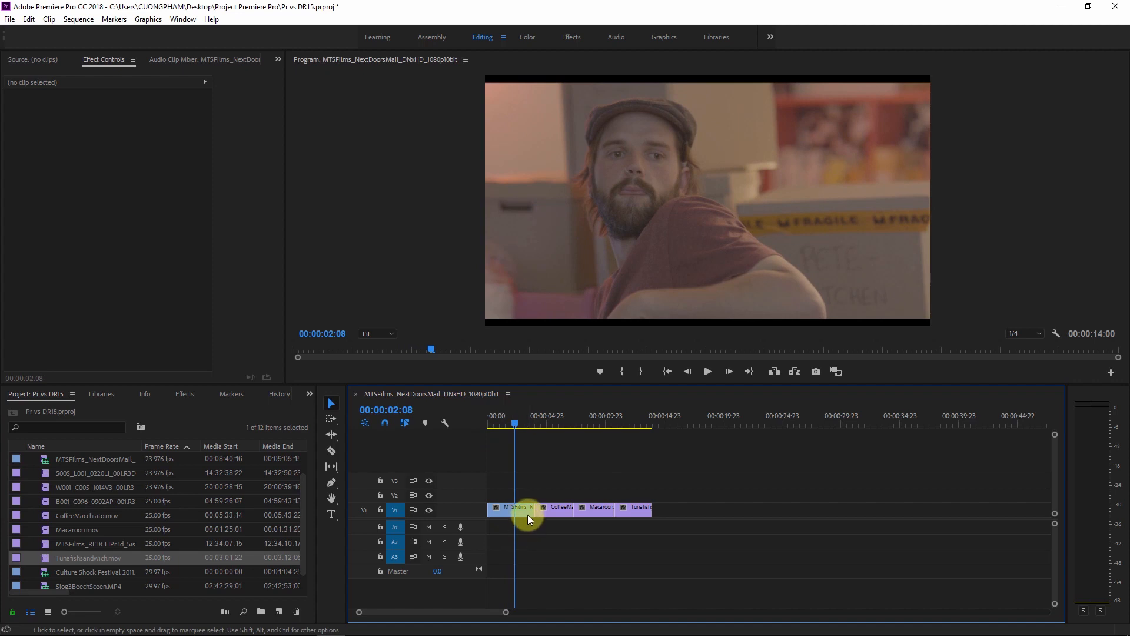
drag(530, 511, 515, 511)
click(522, 510)
key(Delete)
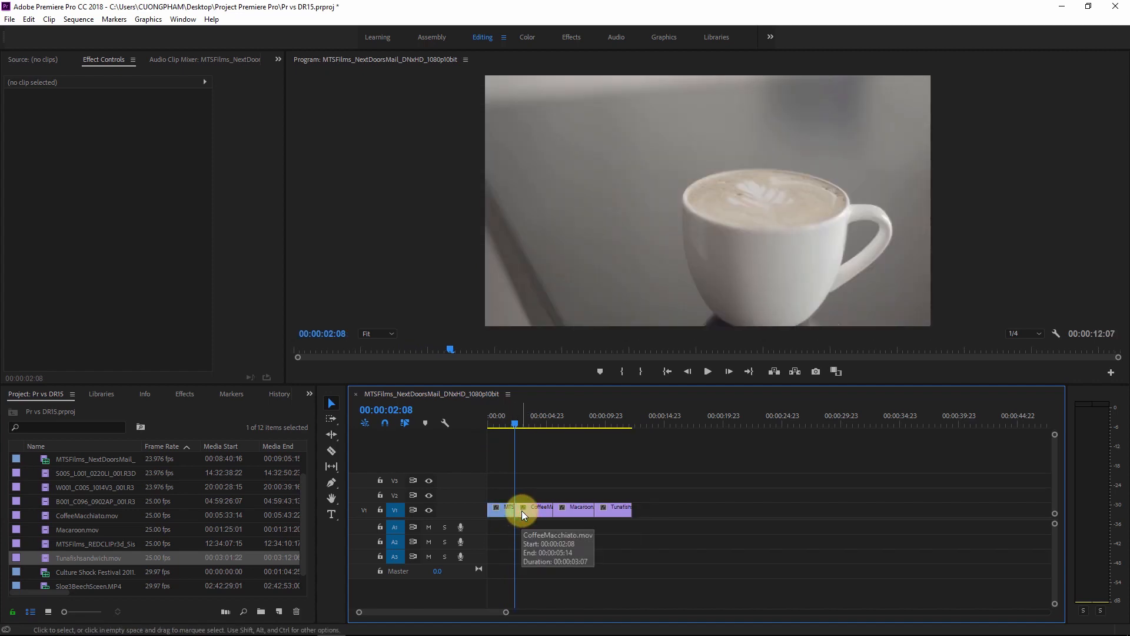
Shorten the ends of CoffeeMacchiato.mov, Macaroon.mov and Tunafishsandwich.mov, close the gaps for a sequence of about 00:00:09:16, and play the edit
drag(548, 507, 622, 508)
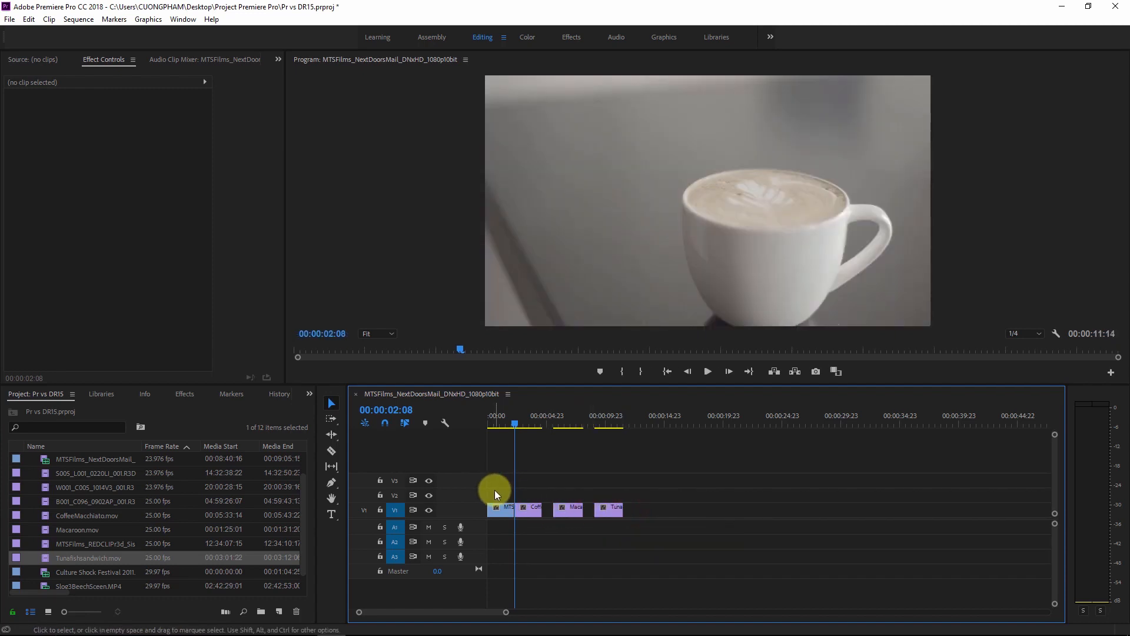
click(550, 513)
key(Delete)
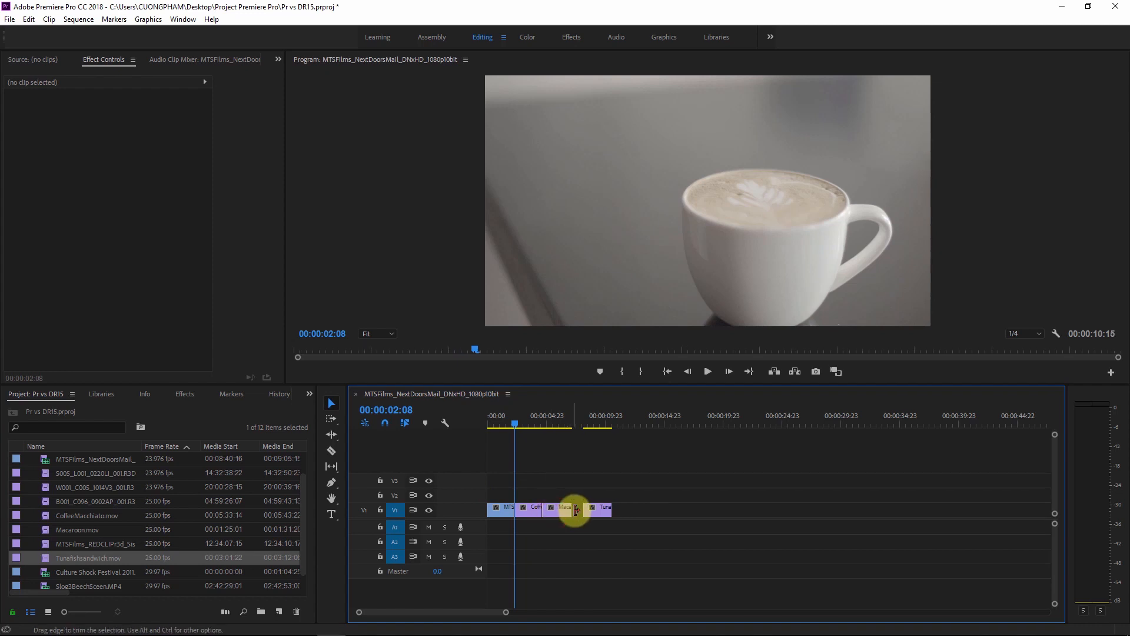
click(578, 511)
key(Delete)
key(space)
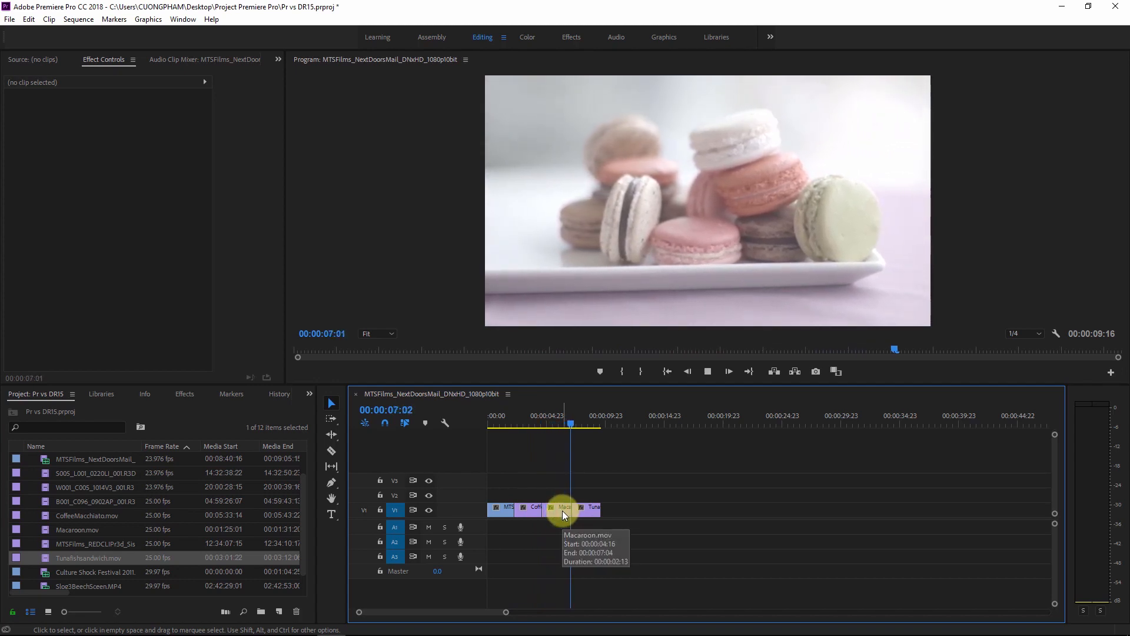
key(space)
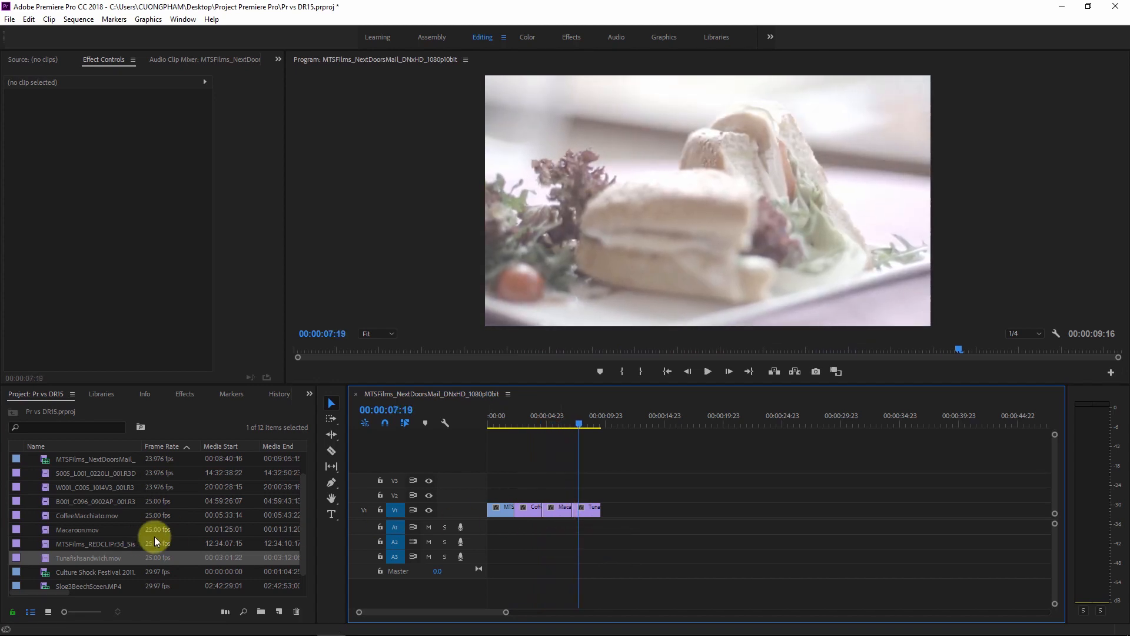
Apply a Cross Dissolve video transition between Macaroon.mov and Tunafishsandwich.mov, preview it, and return the playhead to the sequence start
click(176, 394)
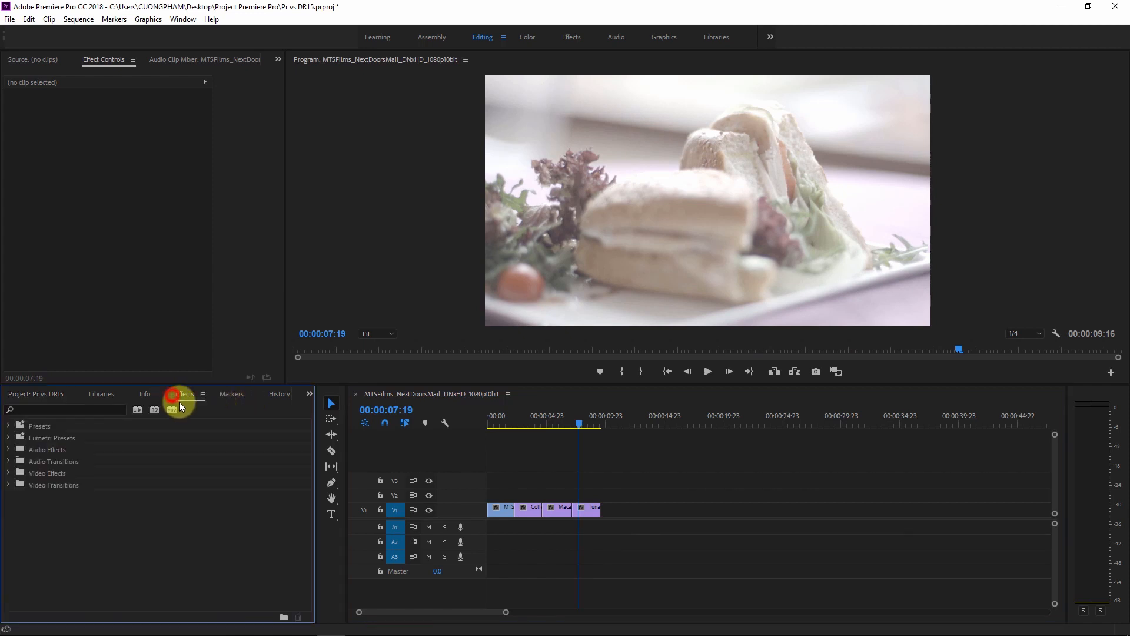
click(9, 484)
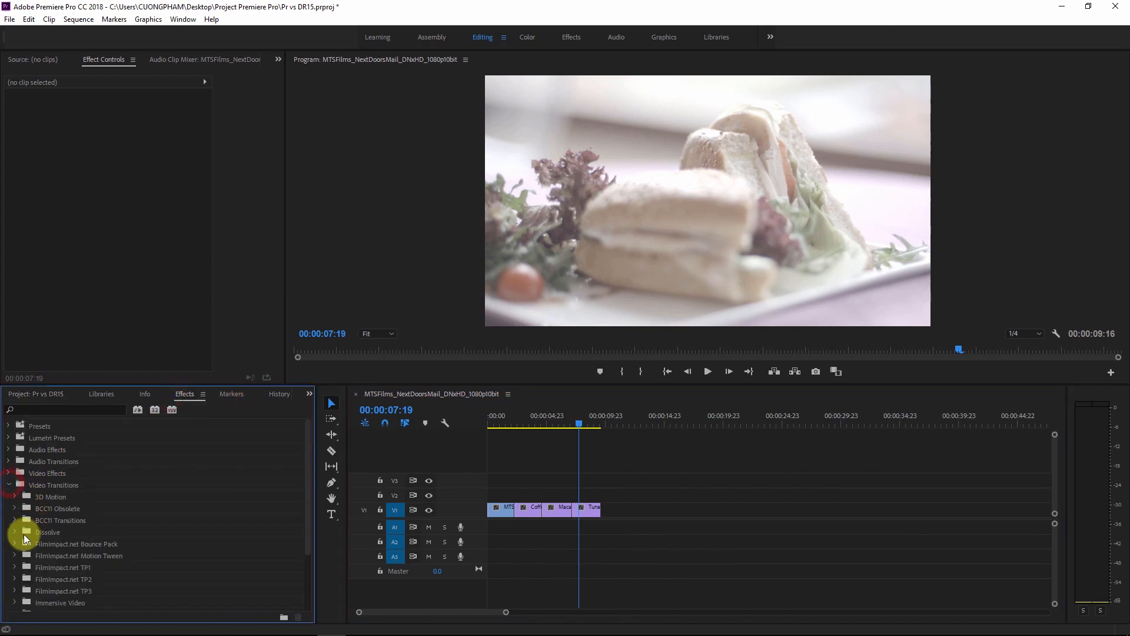
click(12, 532)
scroll(11, 536, down, 1)
drag(34, 519, 572, 510)
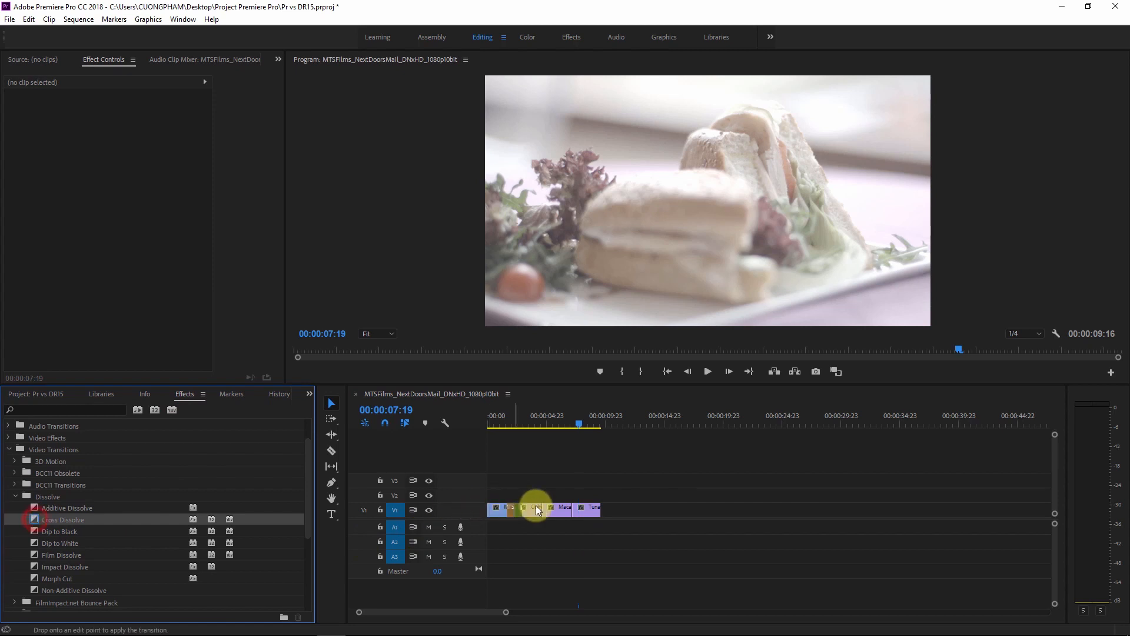
click(562, 422)
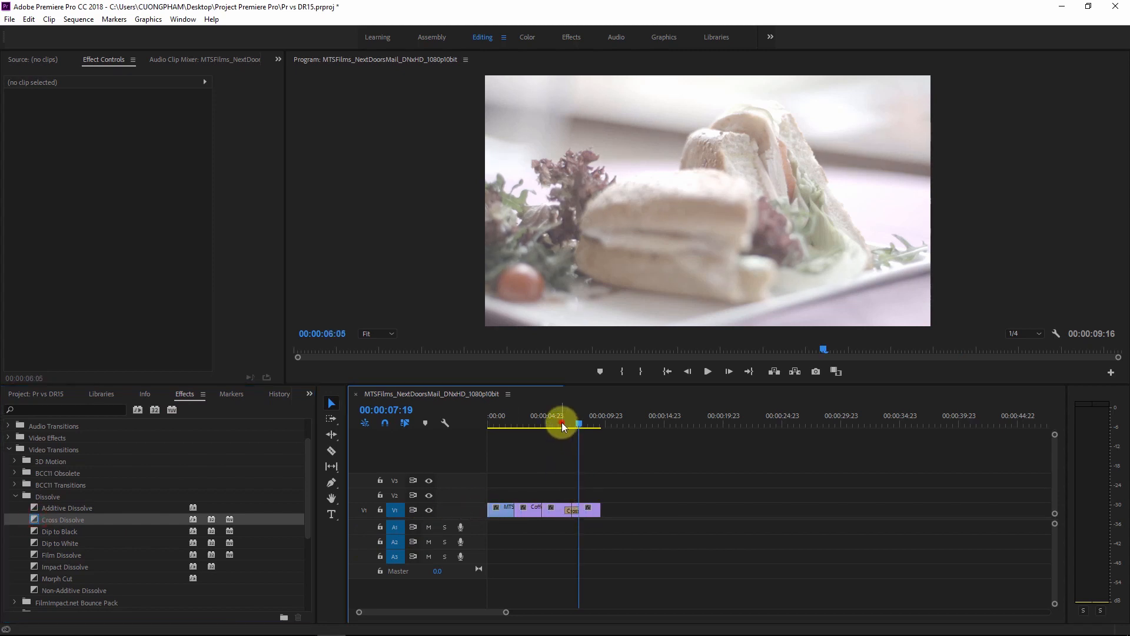
key(space)
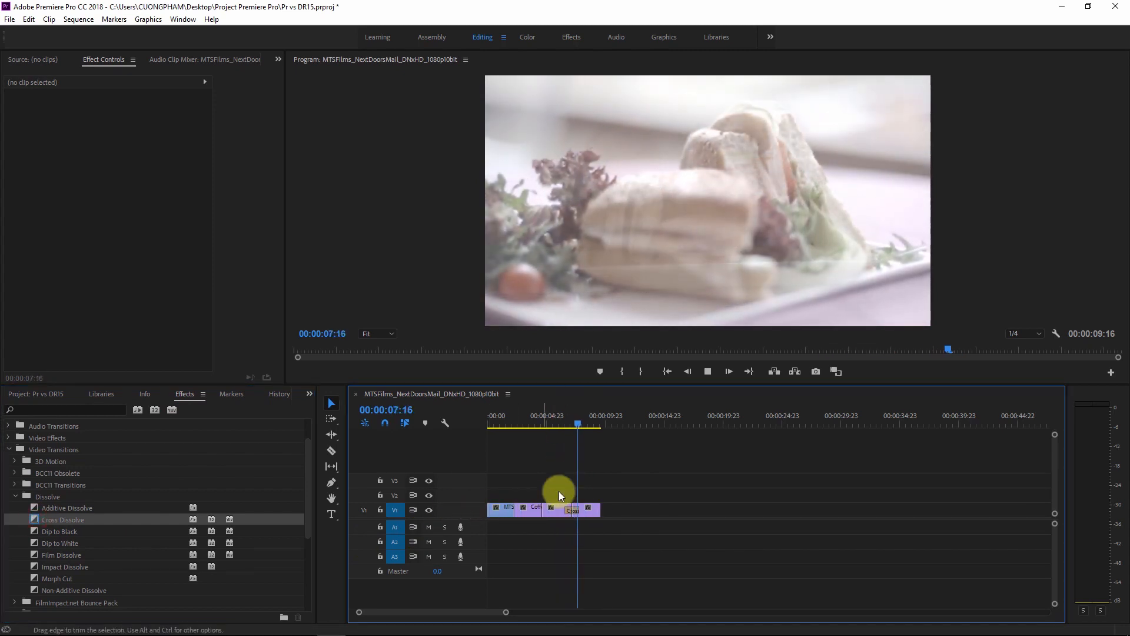
drag(535, 408, 507, 463)
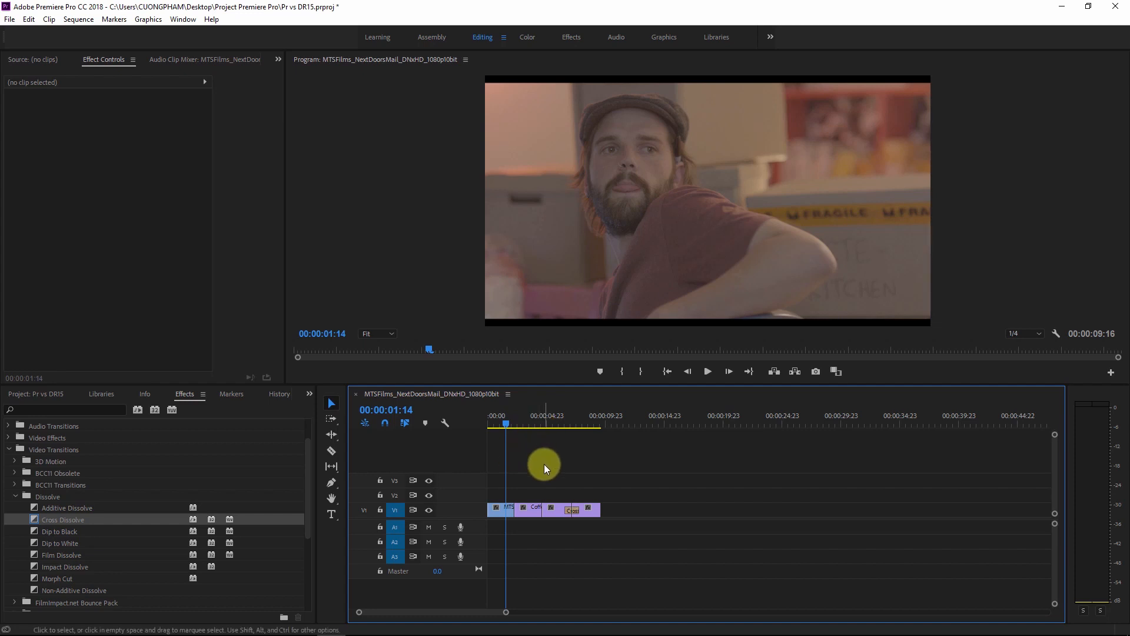
drag(521, 421, 489, 422)
Start a Final Cut Pro XML export of the sequence and create and open a folder named Export inside Desktop > Project Premiere Pro
click(12, 22)
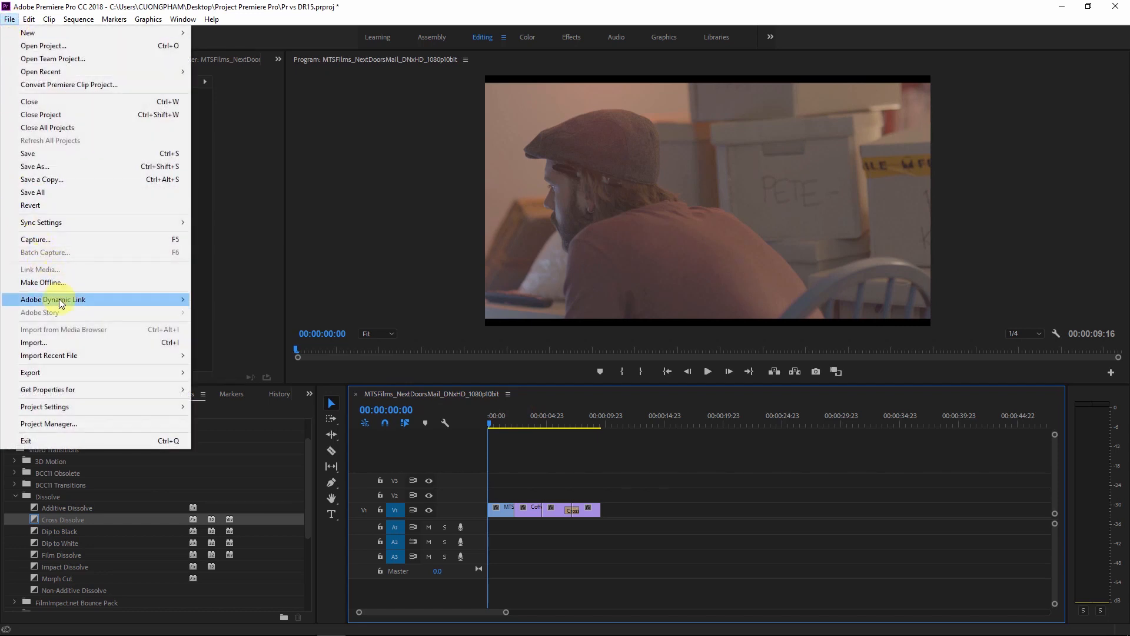
mouse_move(63, 373)
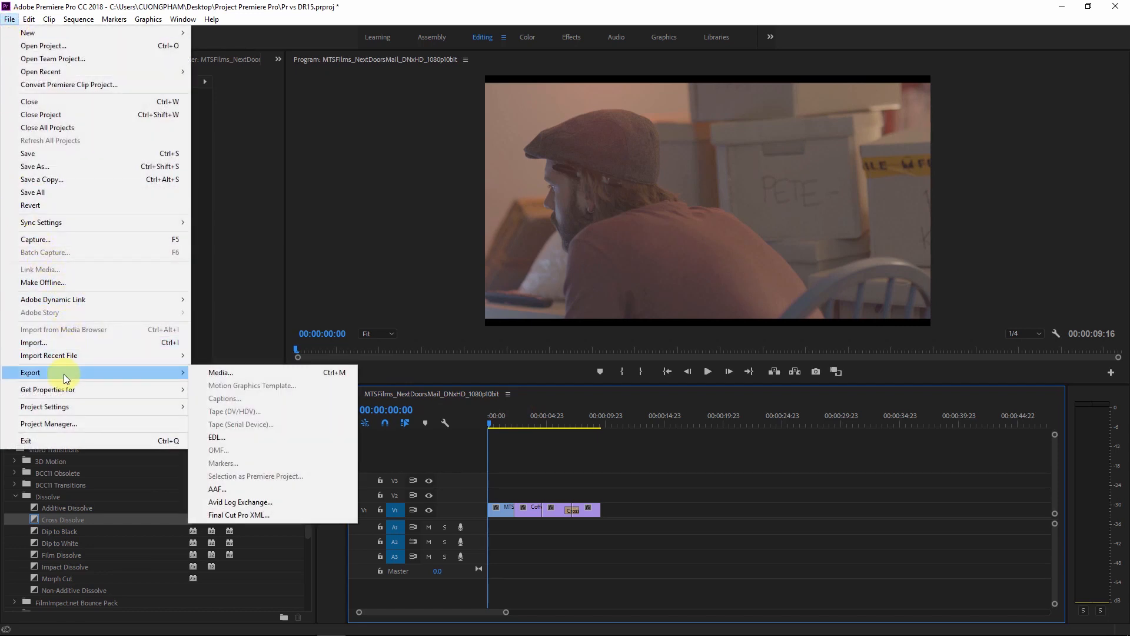
click(238, 516)
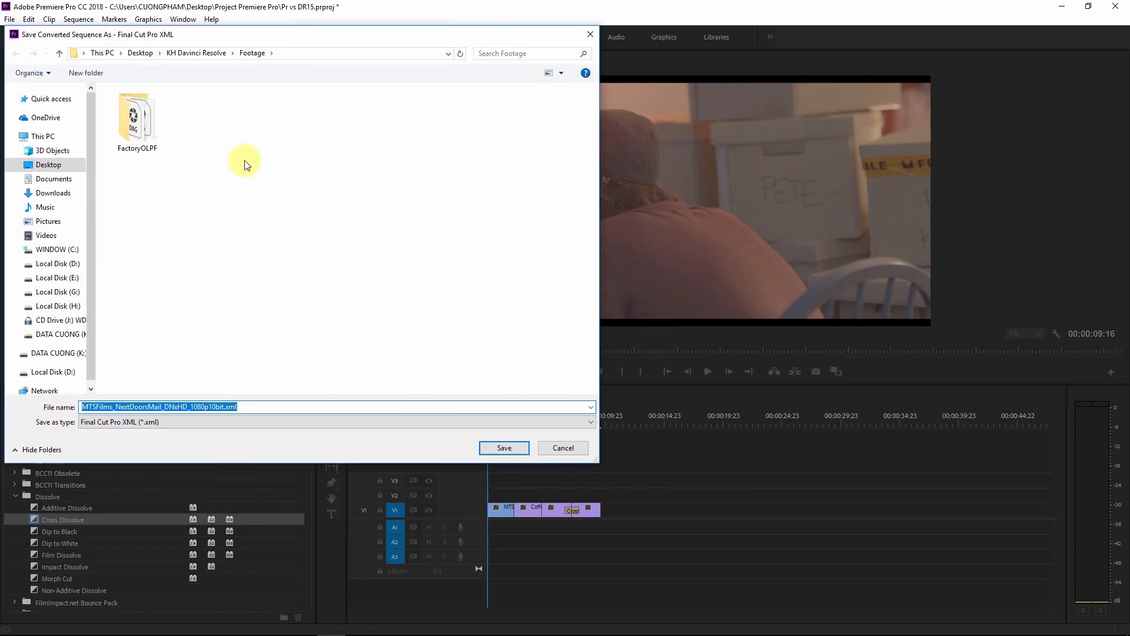
click(140, 53)
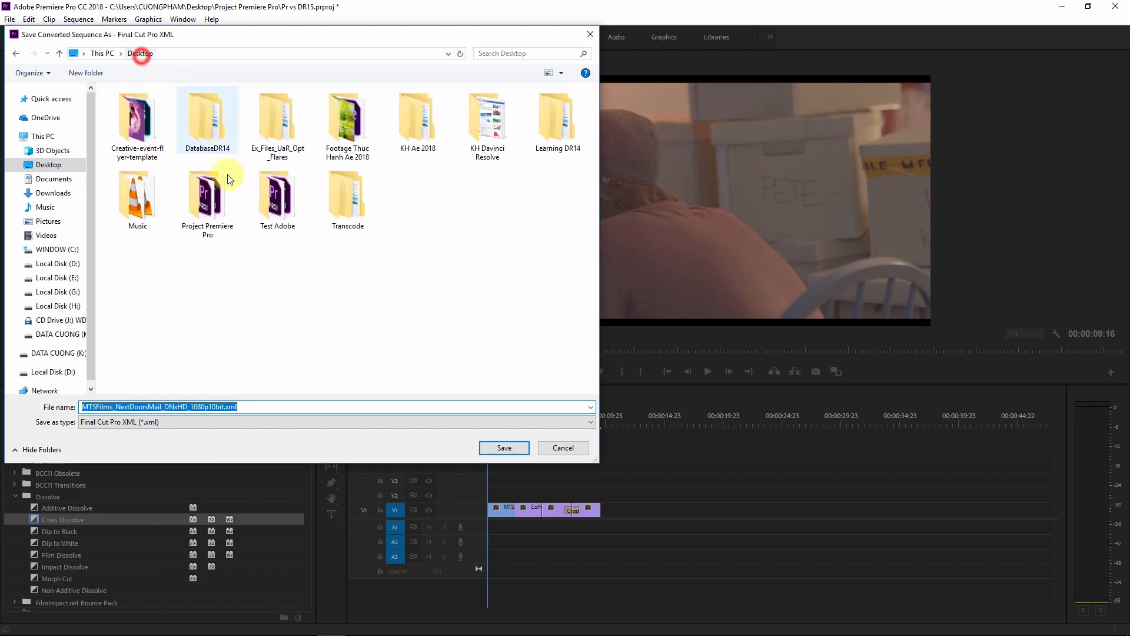
double_click(219, 228)
click(86, 73)
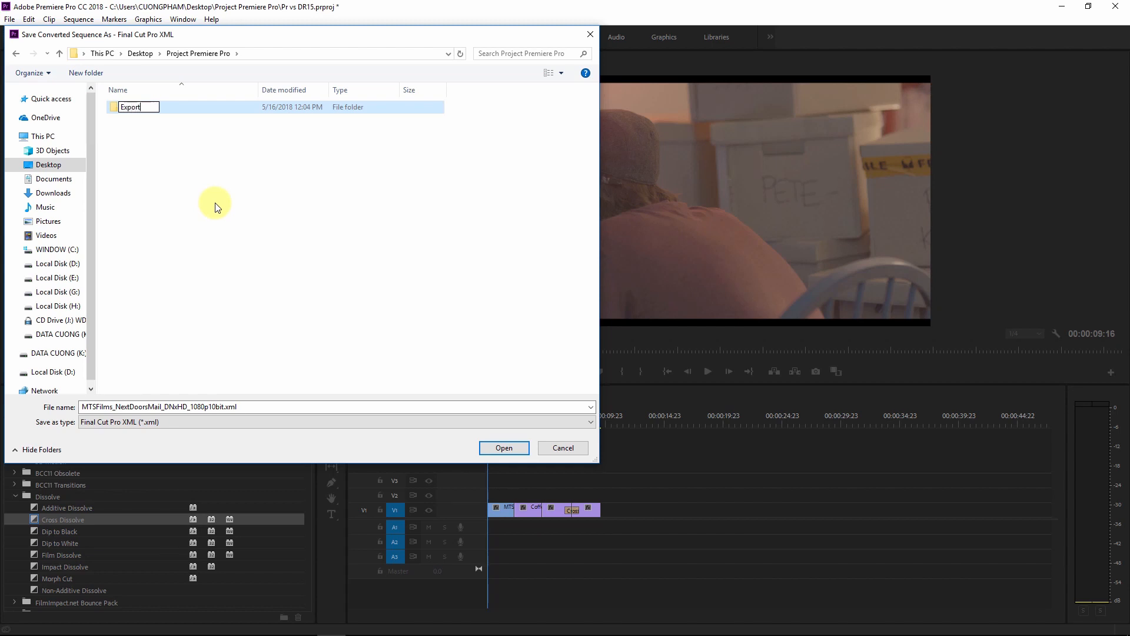
key(Return)
key(Return)
Name the exported XML file Pr to DR15.xml and save it in the Export folder
click(222, 408)
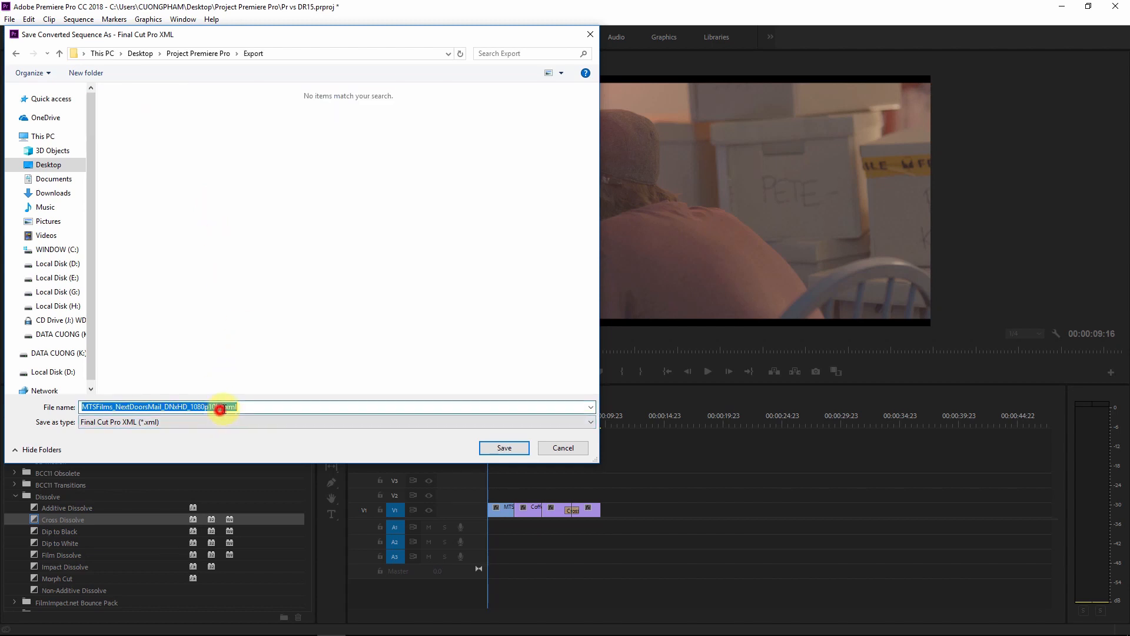
click(222, 408)
double_click(223, 408)
click(219, 408)
double_click(222, 407)
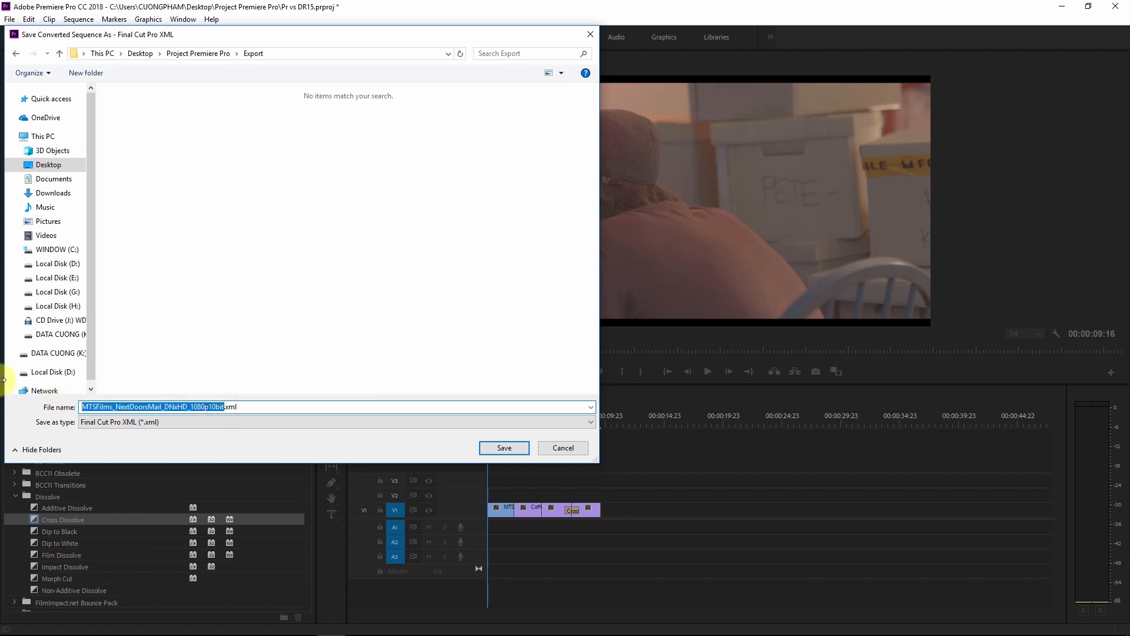
text(Pr)
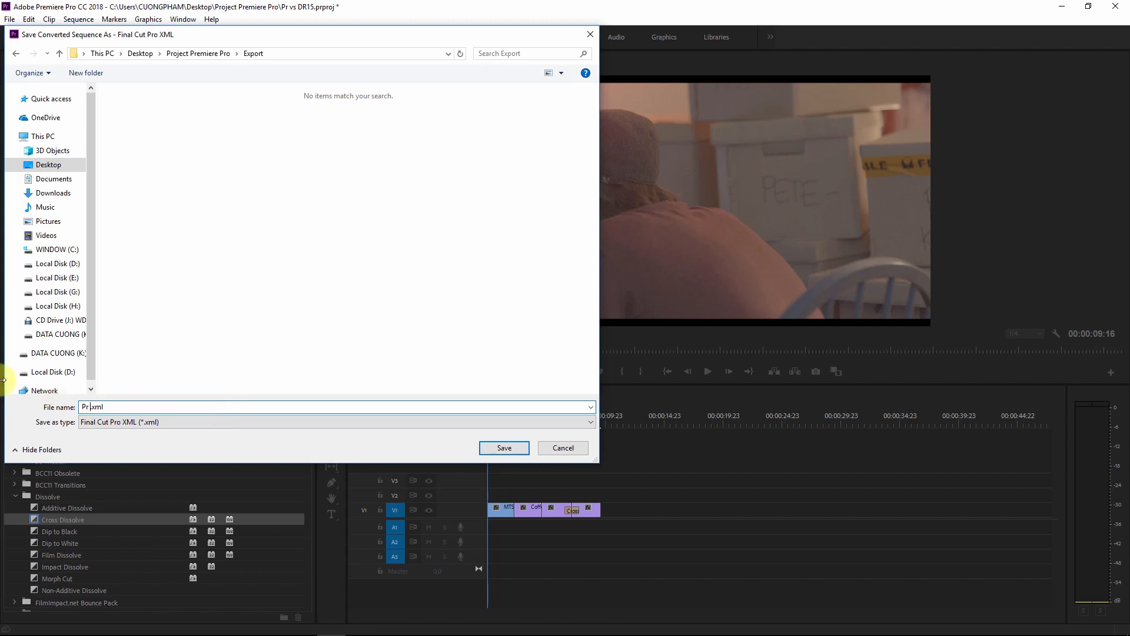
text( v)
key(BackSpace)
text(to D)
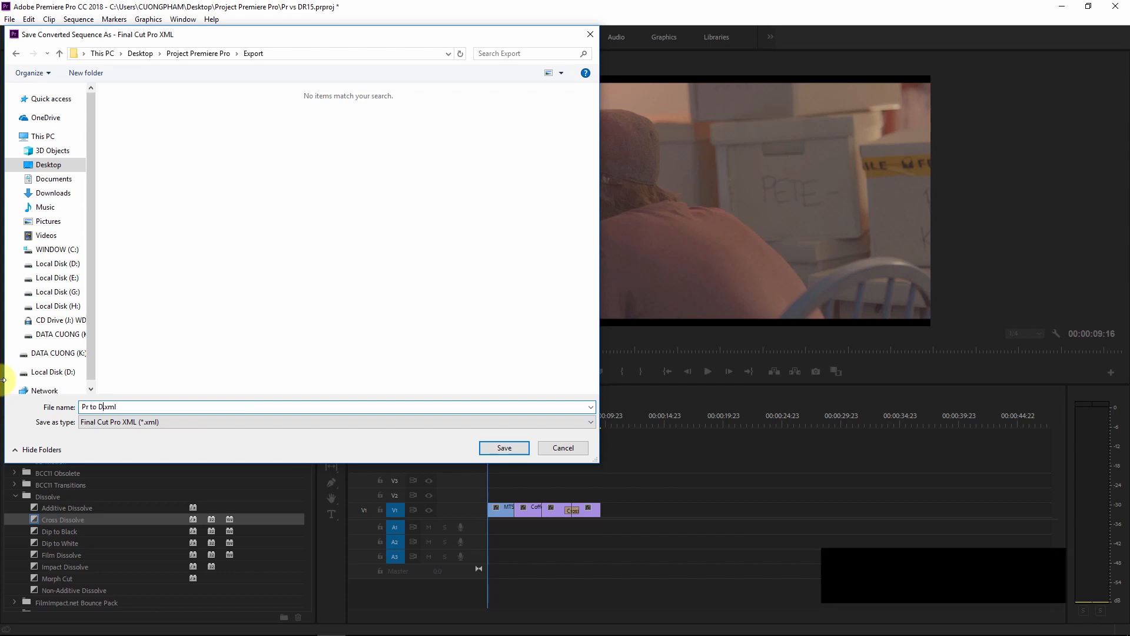
text(r)
key(BackSpace)
text(R15)
click(501, 448)
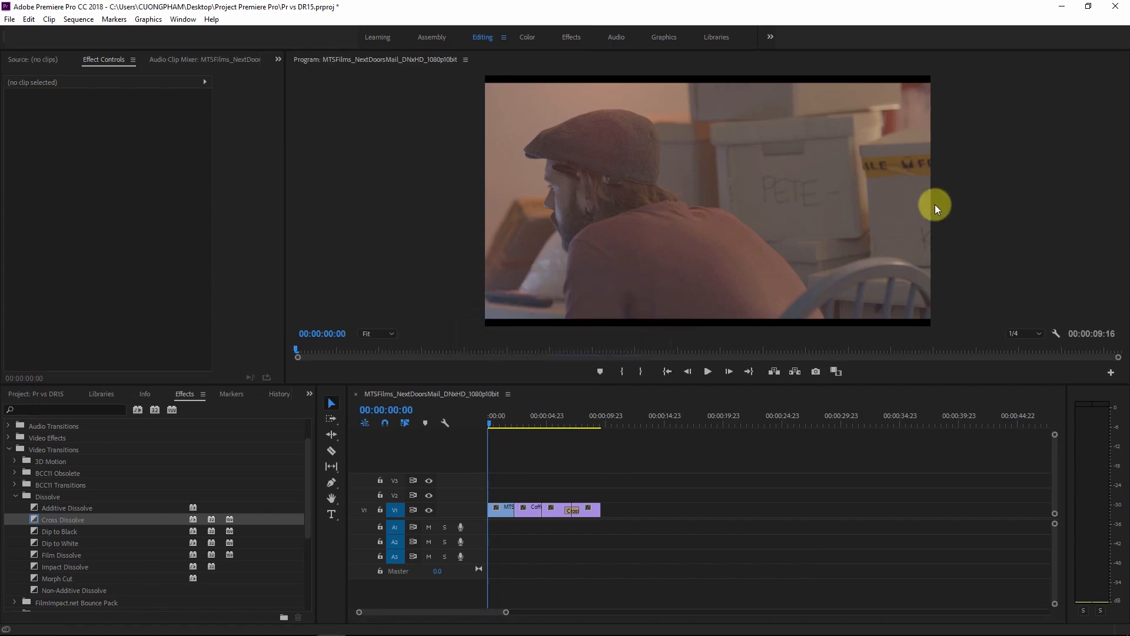
Switch to DaVinci Resolve 15 and create a new project named DR to Pr
click(1062, 7)
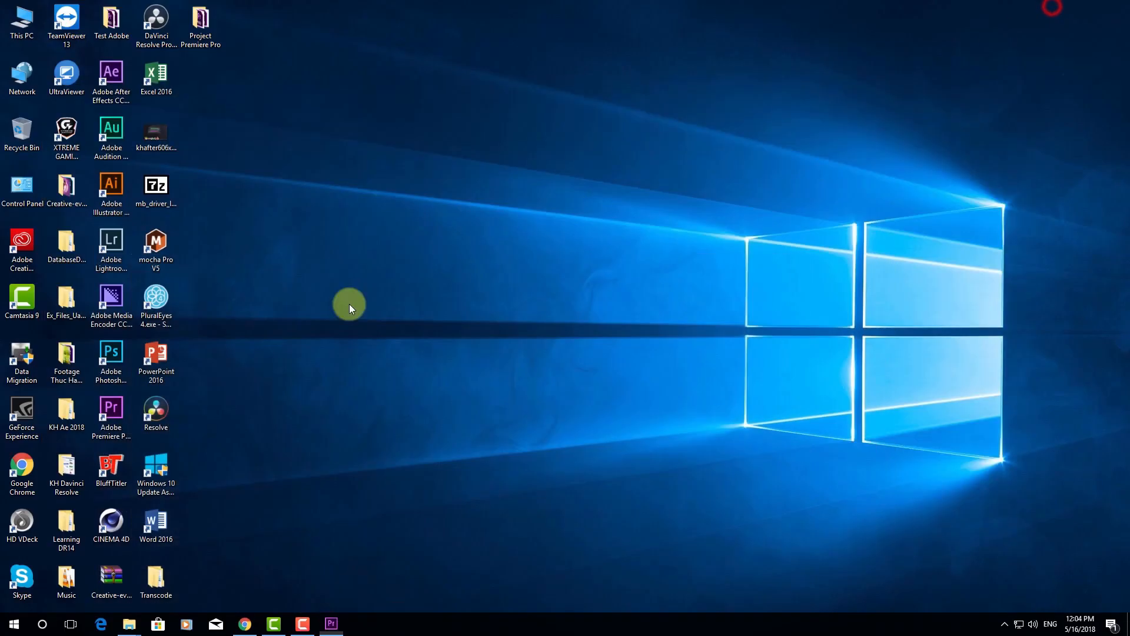
right_click(266, 330)
click(283, 365)
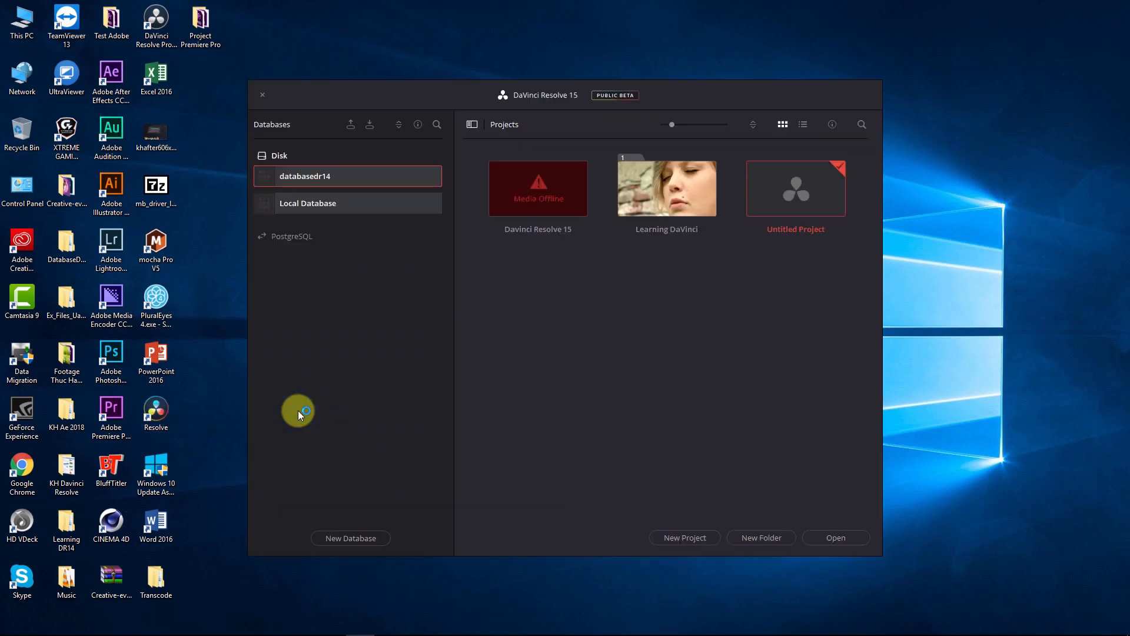
right_click(795, 214)
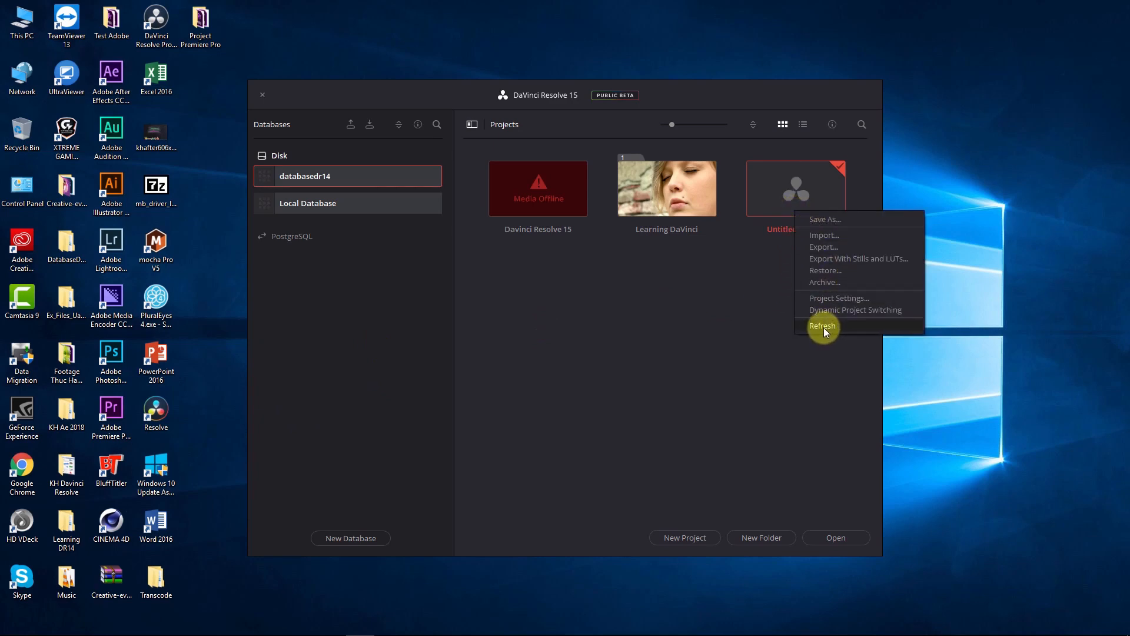
click(790, 186)
click(699, 534)
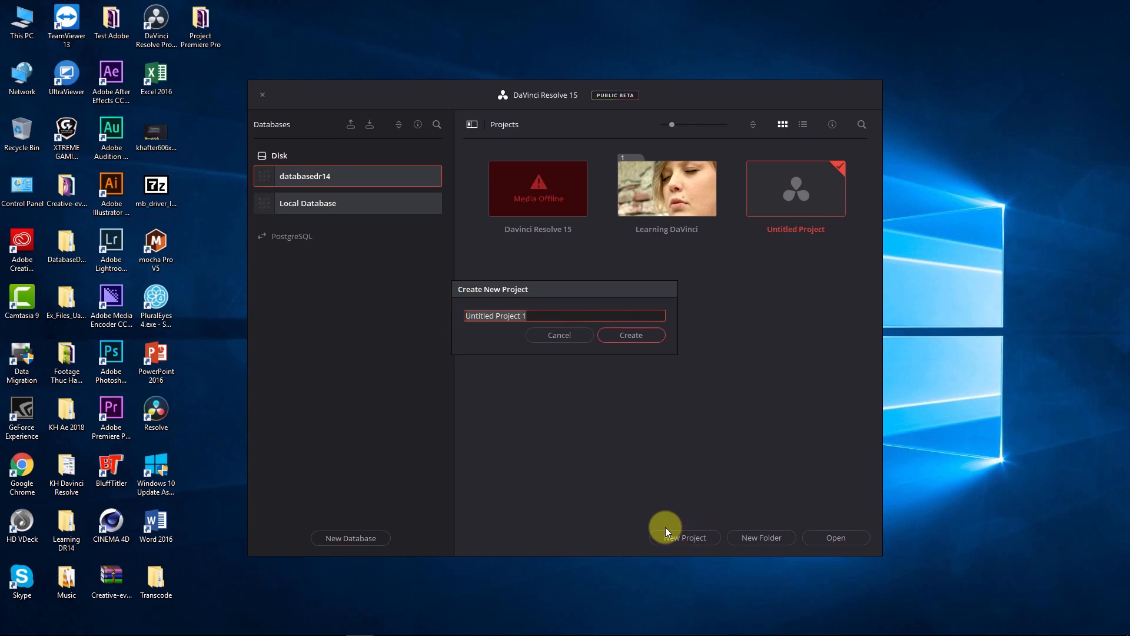
text(DR)
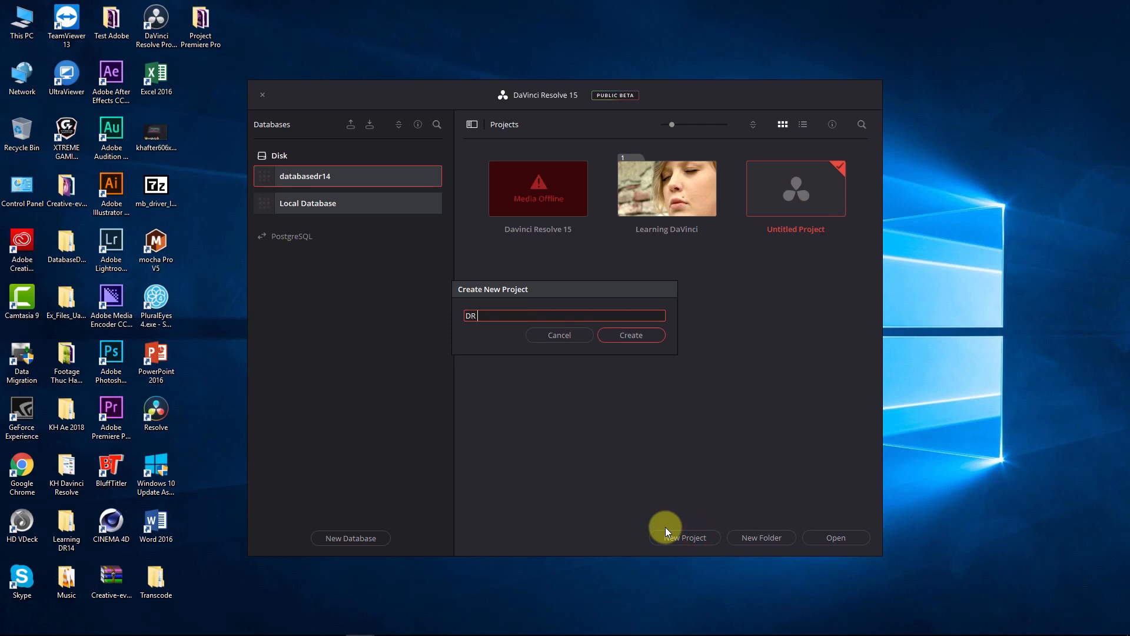
text( to Pr)
click(620, 341)
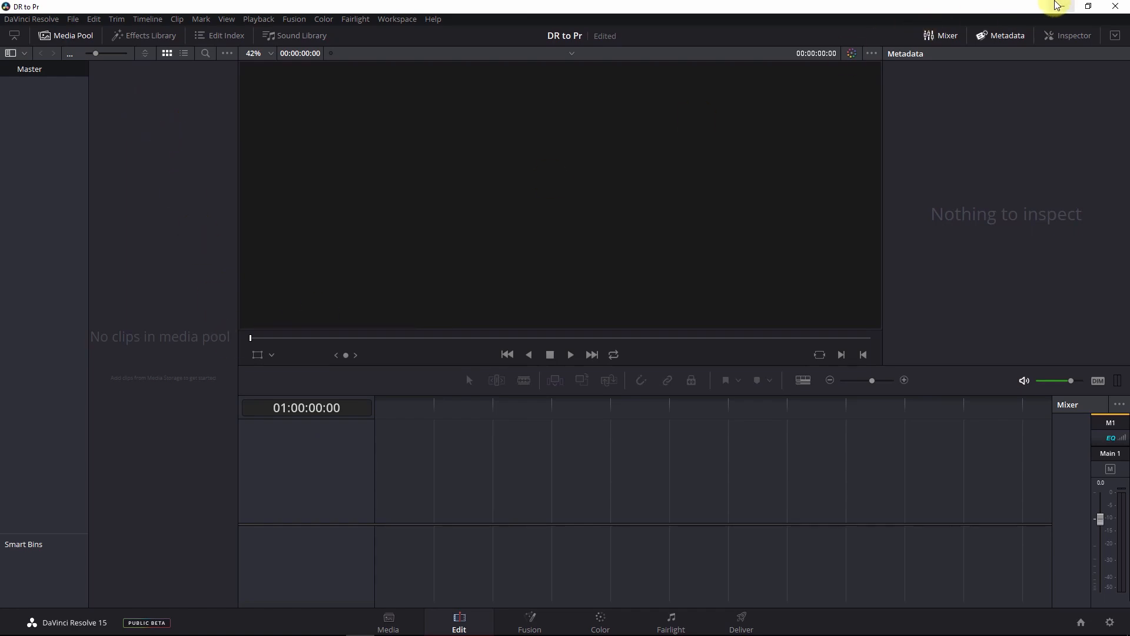
Check the exported Pr to DR15.xml in the Project Premiere Pro > Export folder, and return to DaVinci Resolve
click(1061, 6)
double_click(210, 34)
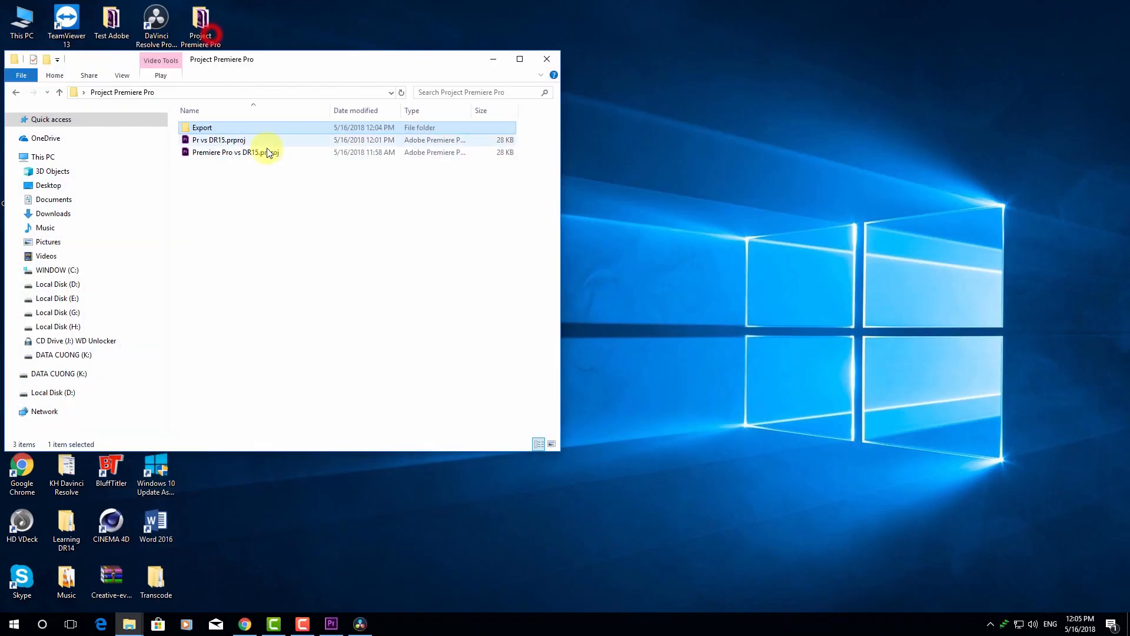
double_click(210, 128)
click(226, 129)
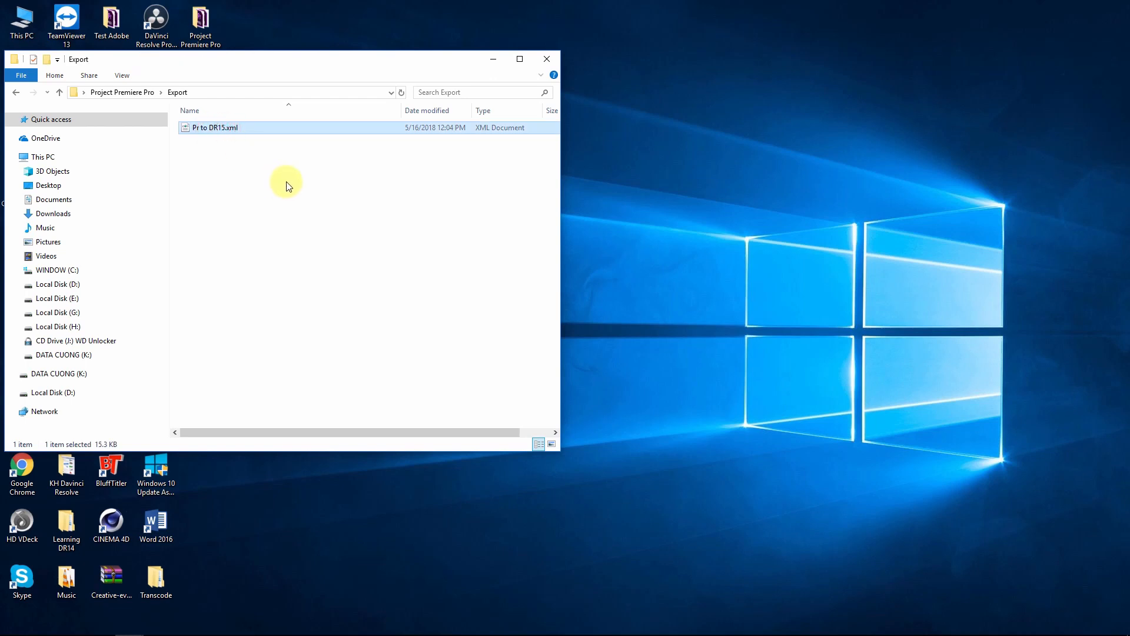
click(493, 59)
click(360, 624)
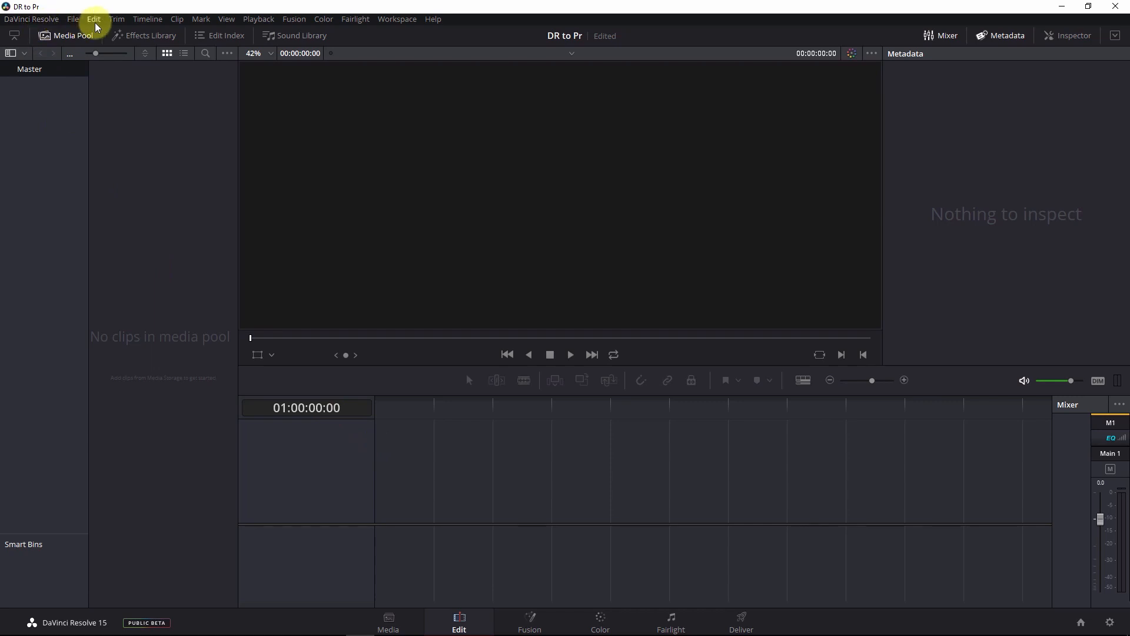
Start a timeline import from AAF/EDL/XML and open Pr to DR15.xml from Desktop > Project Premiere Pro > Export
click(75, 20)
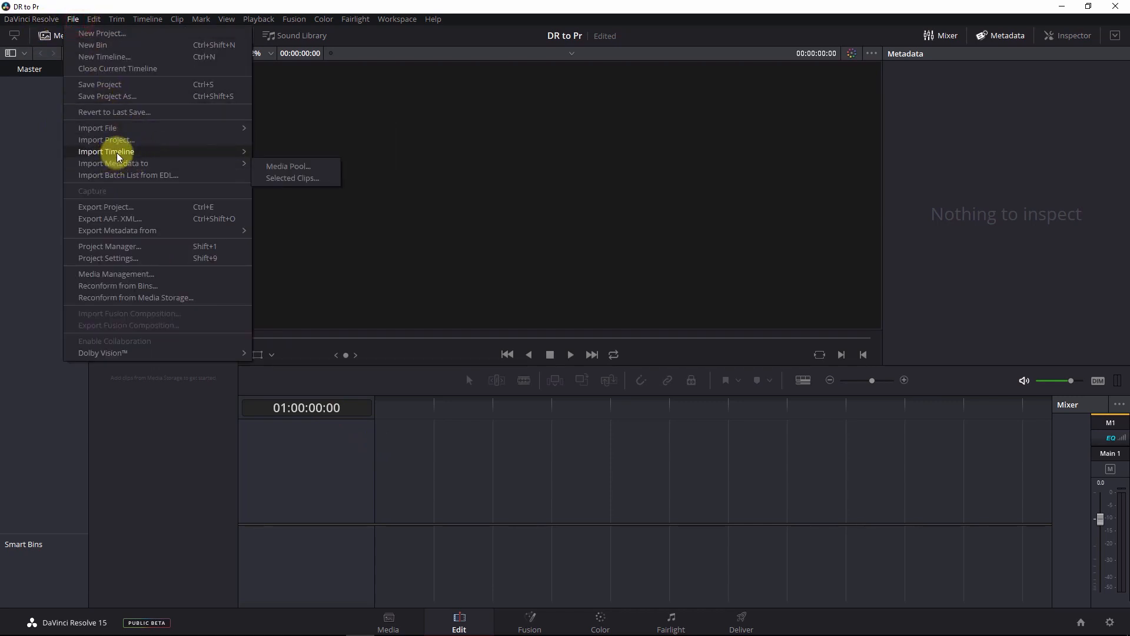
mouse_move(120, 155)
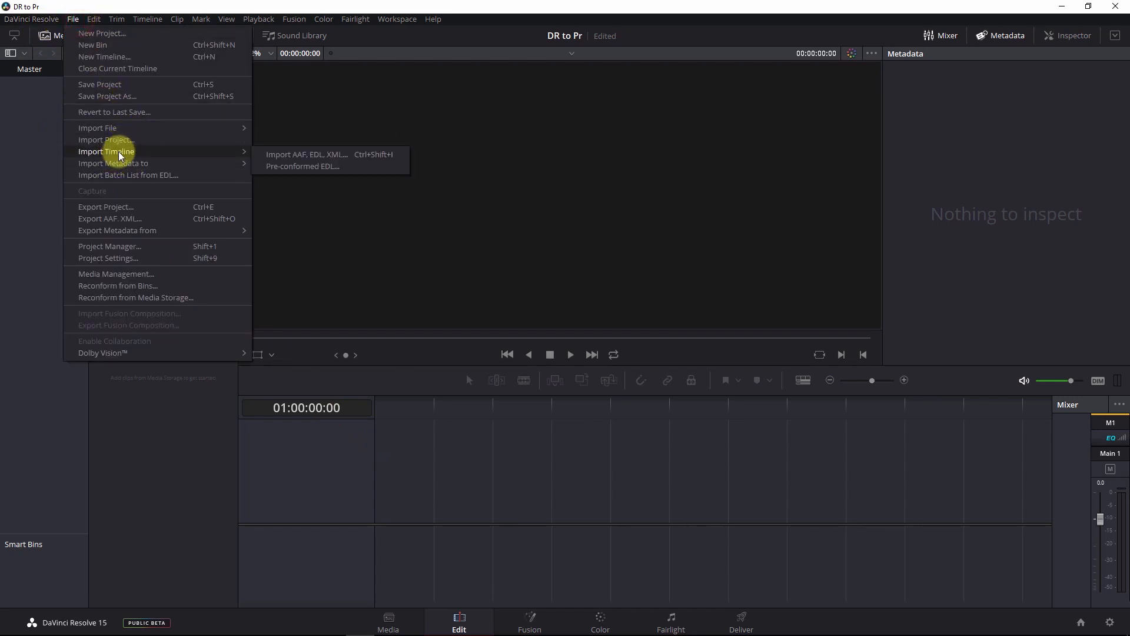
click(316, 156)
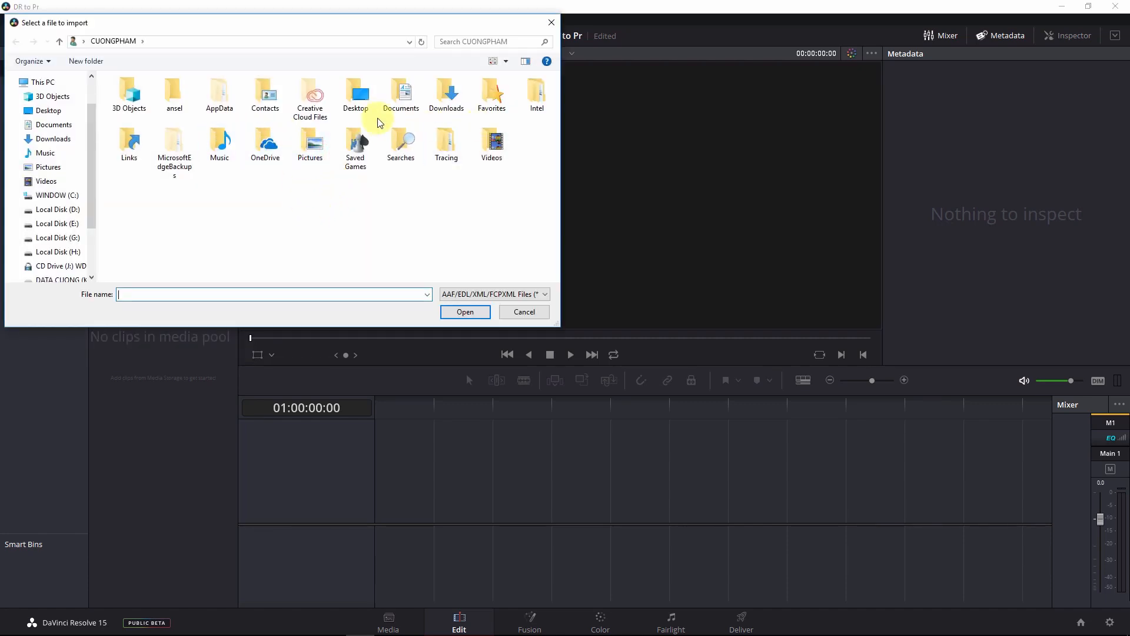
double_click(356, 93)
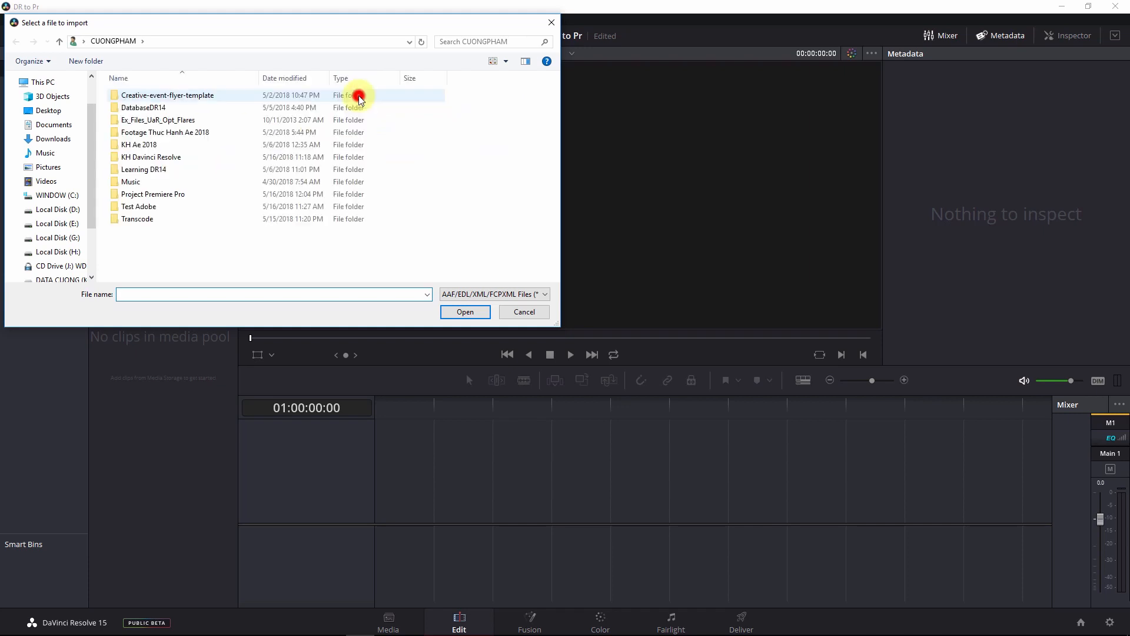
double_click(153, 195)
click(142, 97)
double_click(141, 97)
click(150, 96)
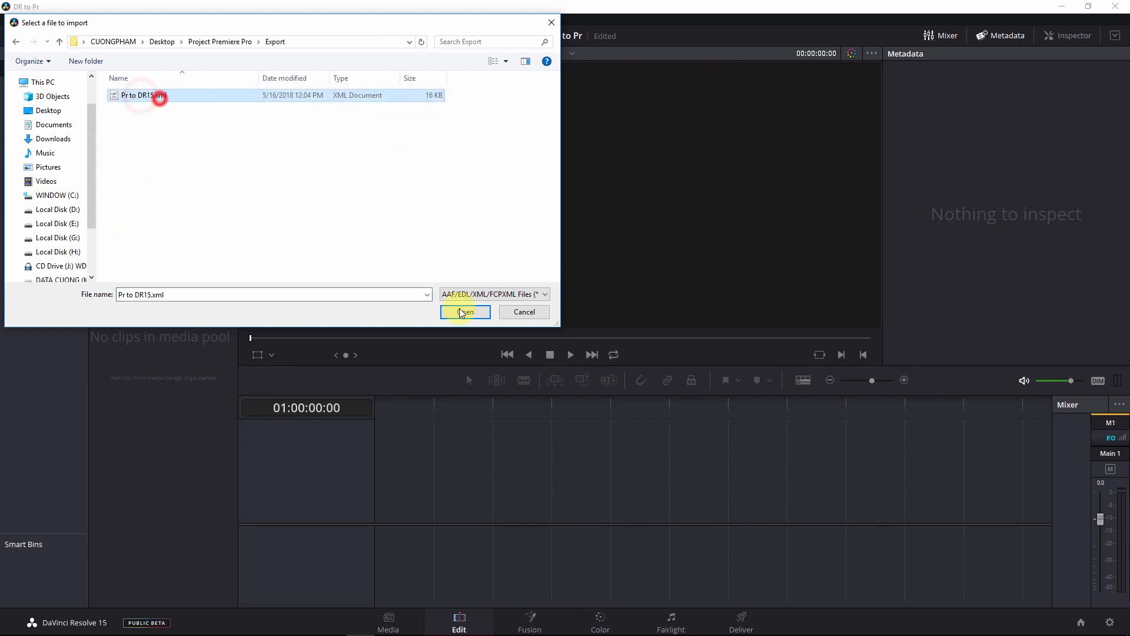
click(465, 311)
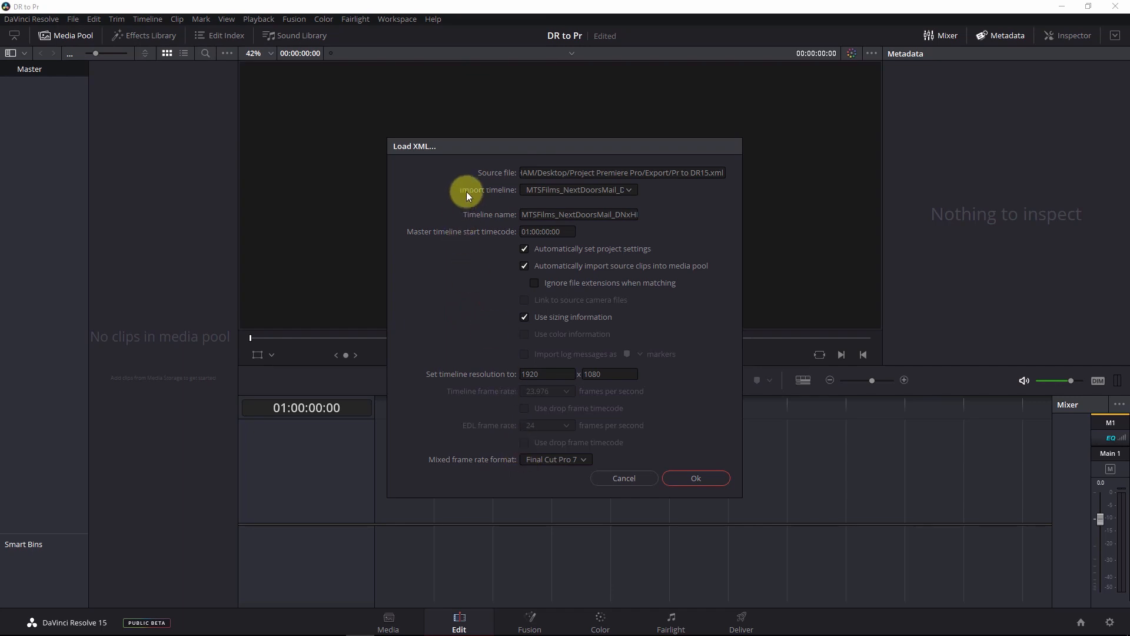
Keep the MTSFilms sequence as the timeline to import and name the new timeline DR15 to Pr
drag(451, 150, 459, 155)
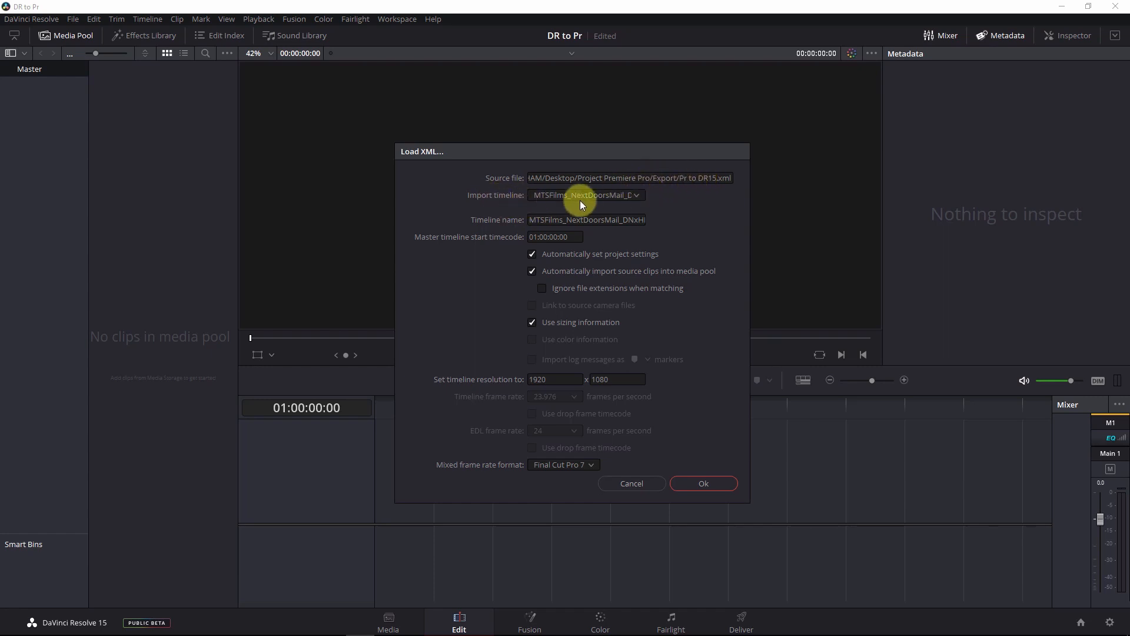
click(636, 197)
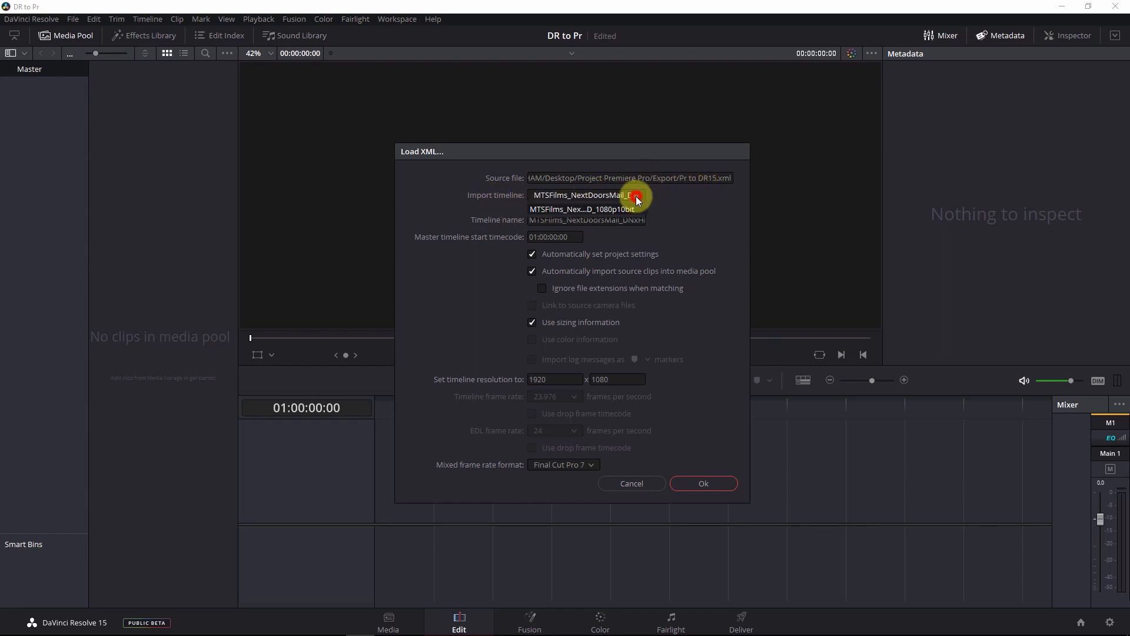
click(686, 218)
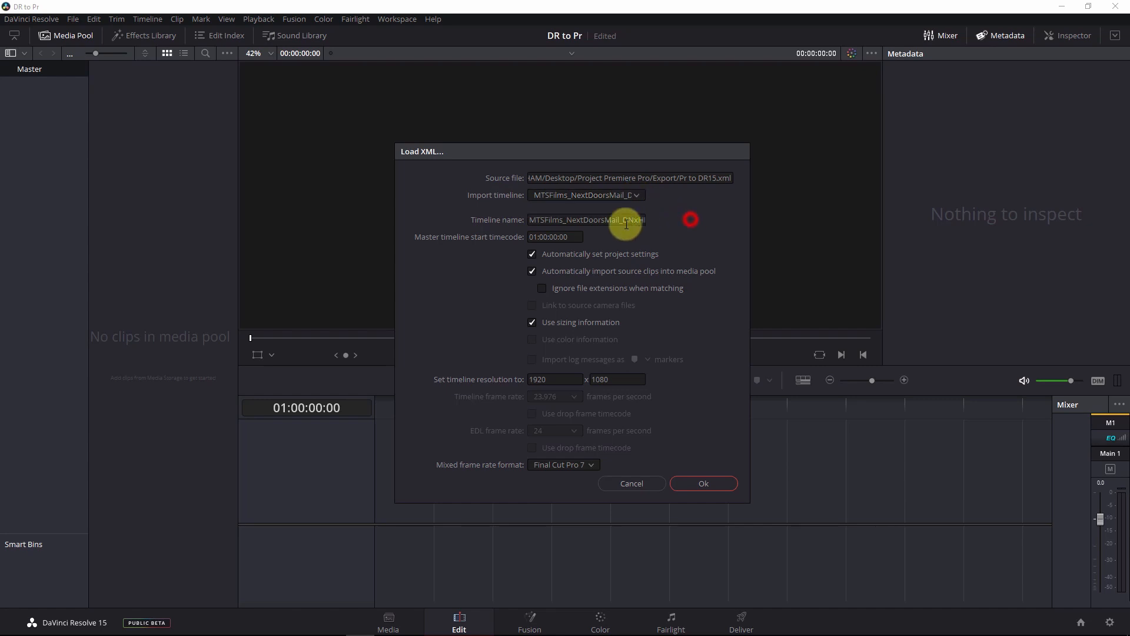
click(573, 219)
drag(530, 220, 678, 222)
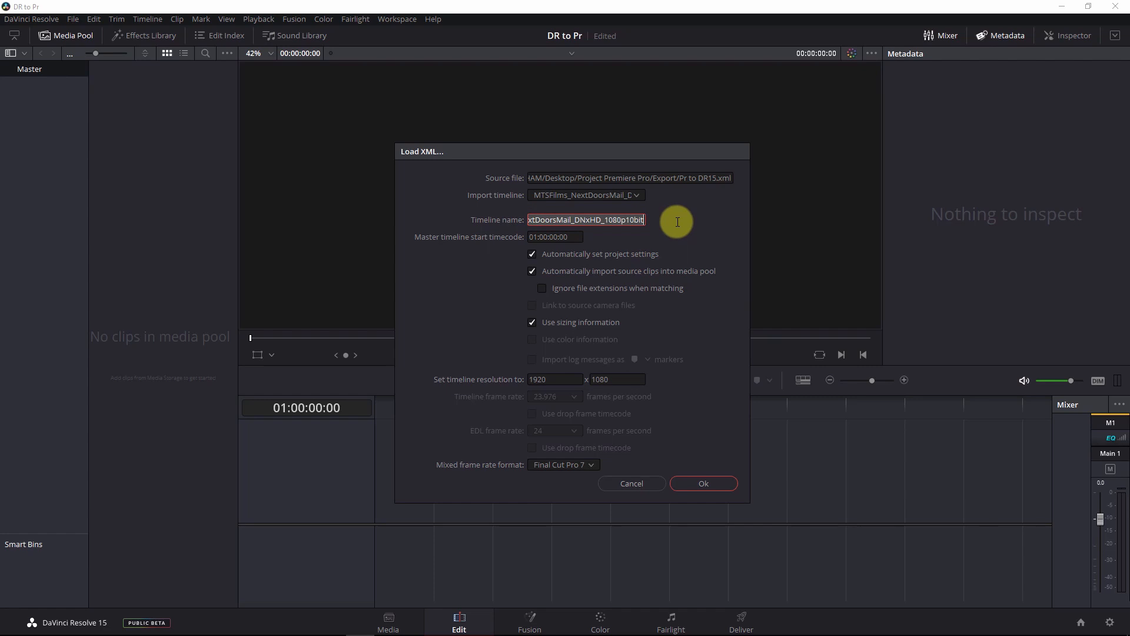
text(D)
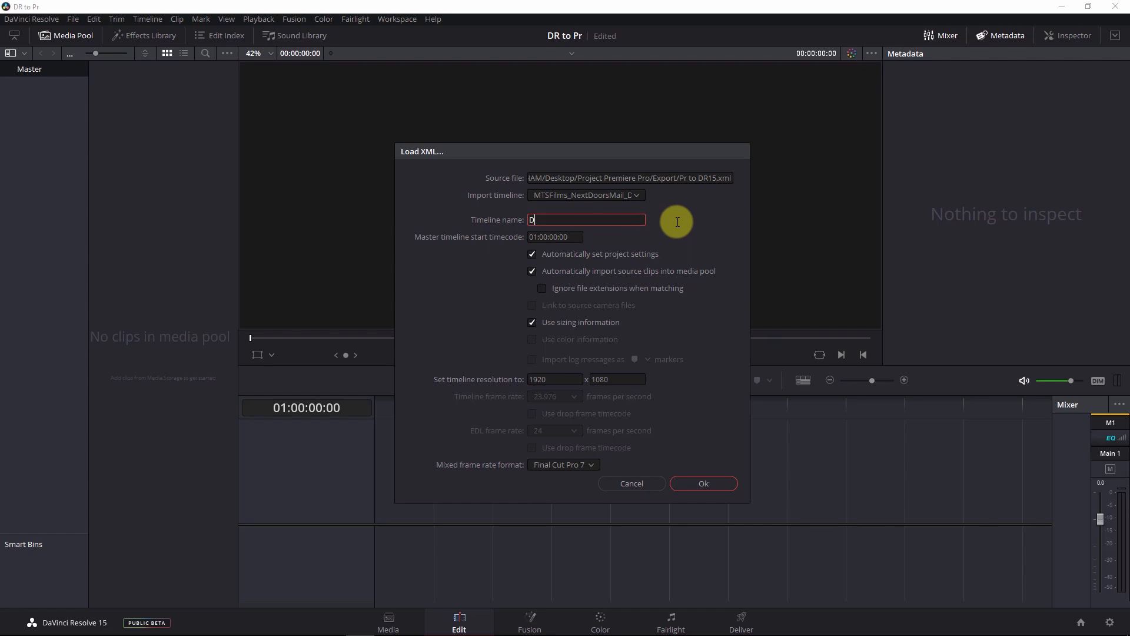
text(R15 to Pr)
Review the master timeline start timecode and load the XML with automatic project settings, source clip import and sizing information enabled
click(534, 237)
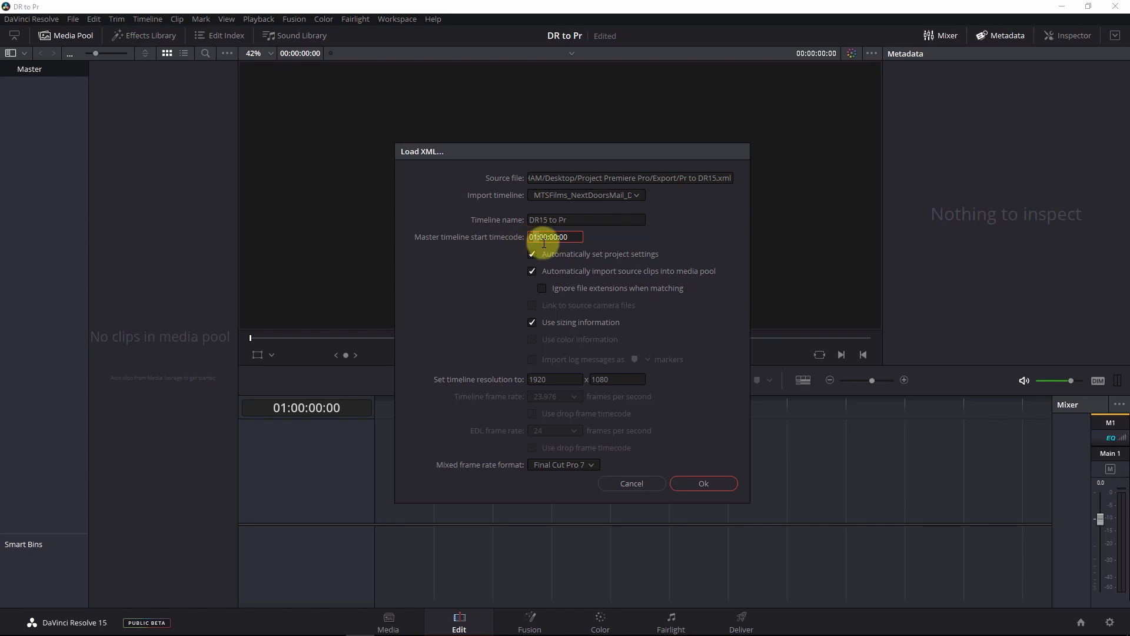
click(538, 236)
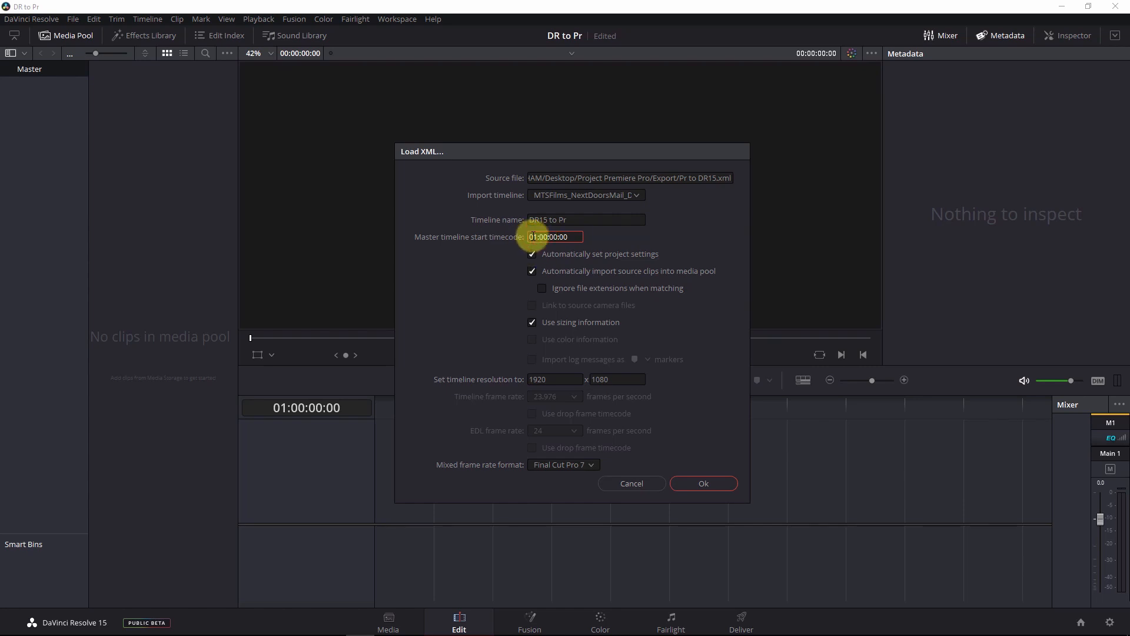
click(535, 236)
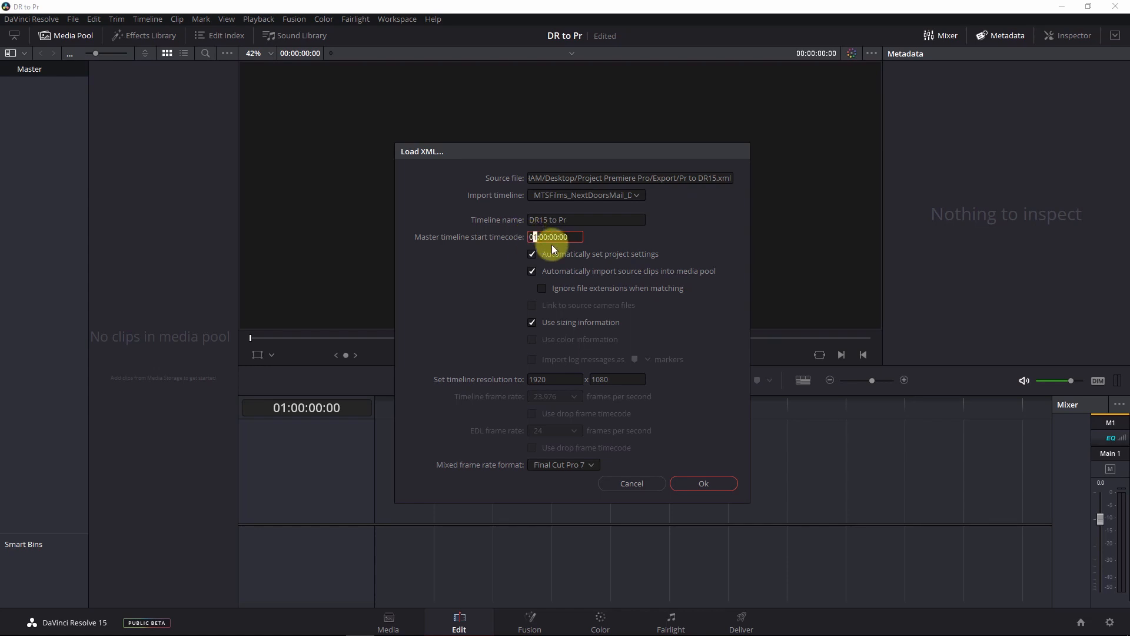
click(516, 259)
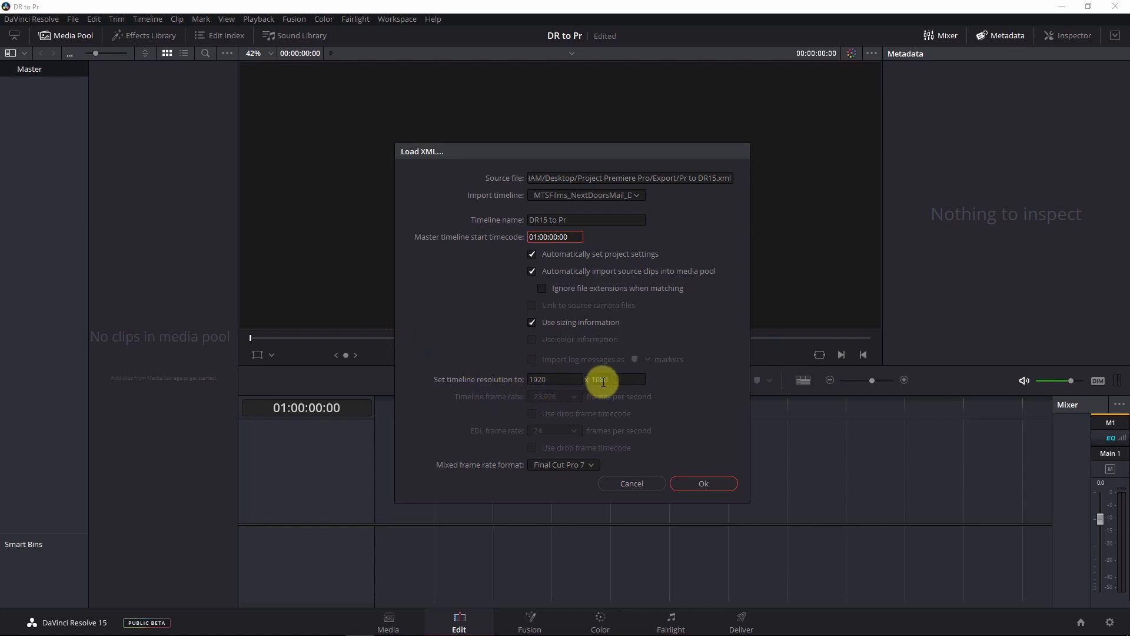
click(689, 484)
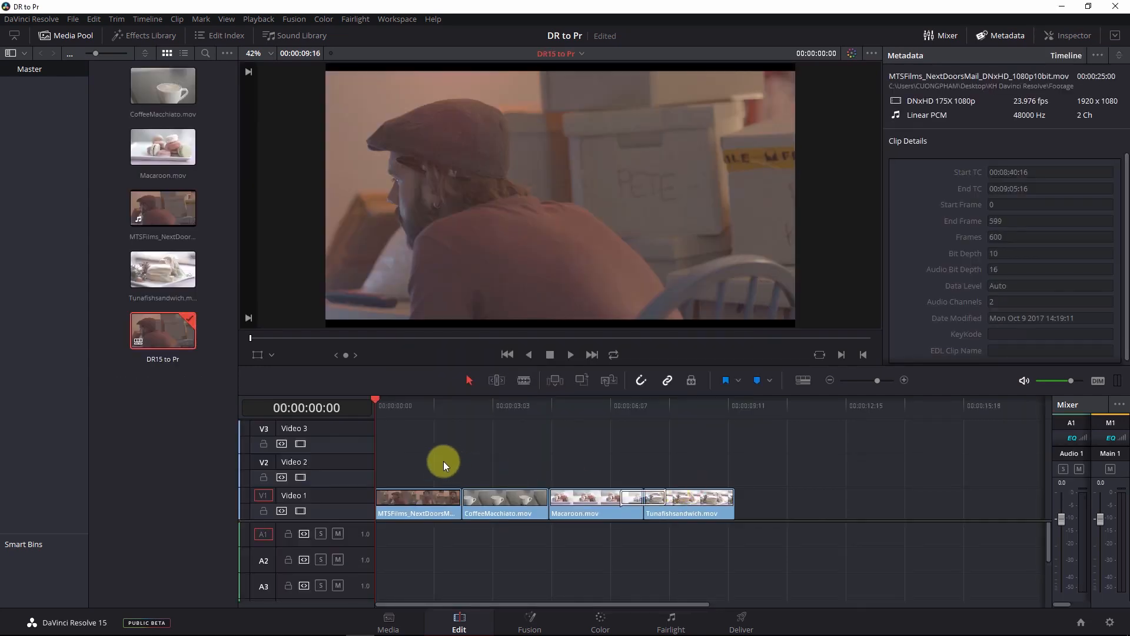
Scrub the imported timeline to the dissolve between Macaroon.mov and Tunafishsandwich.mov, select the transition, and play that section
drag(380, 404, 630, 497)
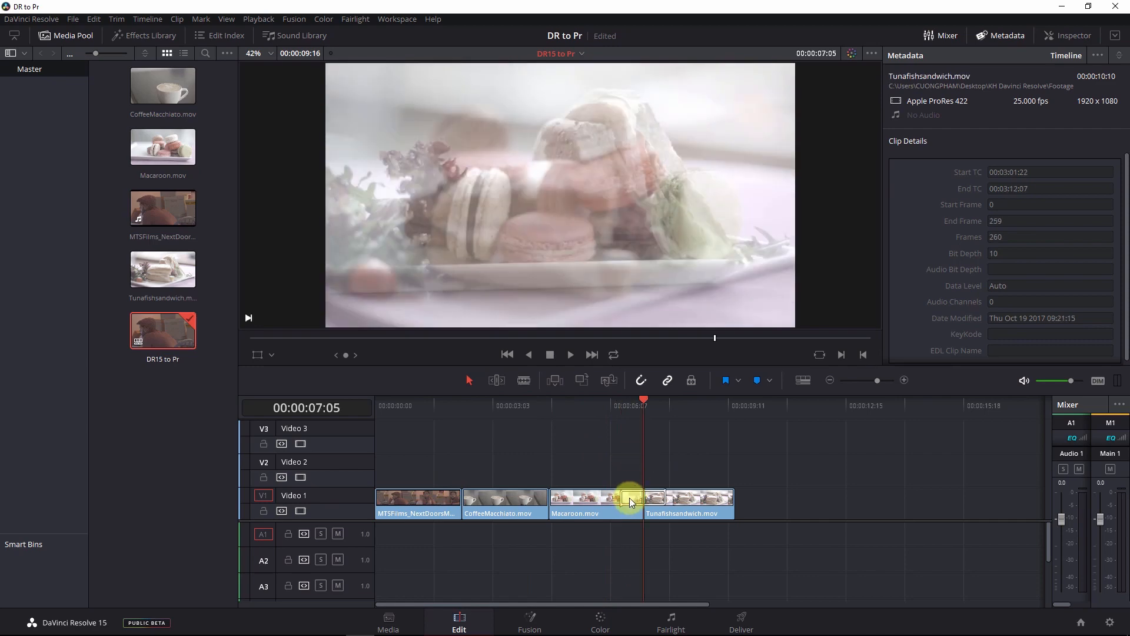
click(634, 498)
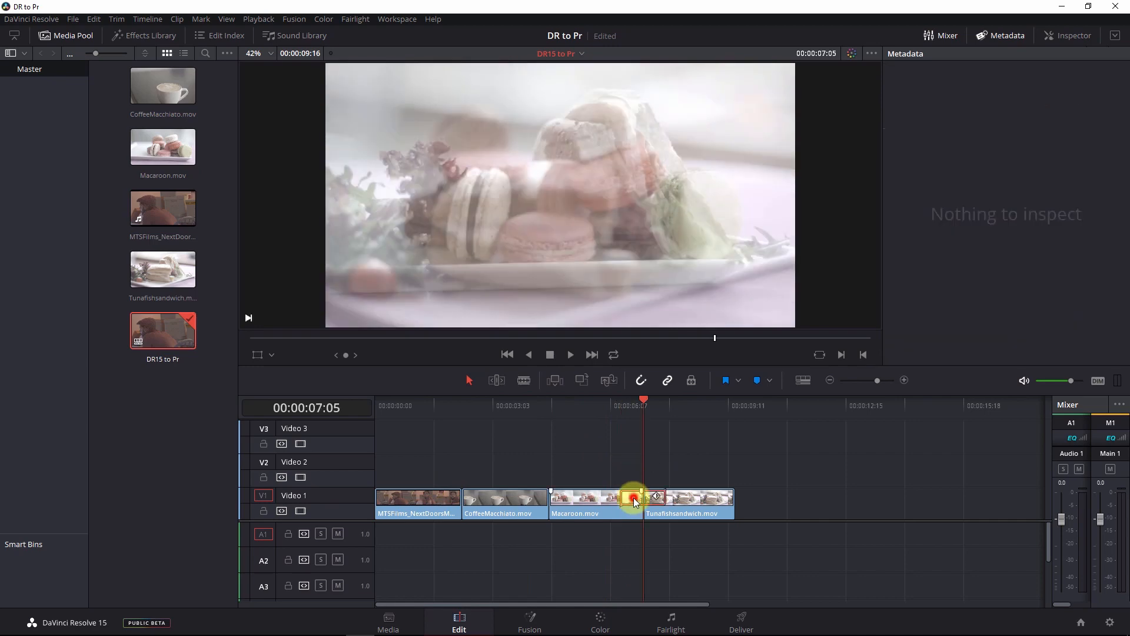
click(612, 412)
key(space)
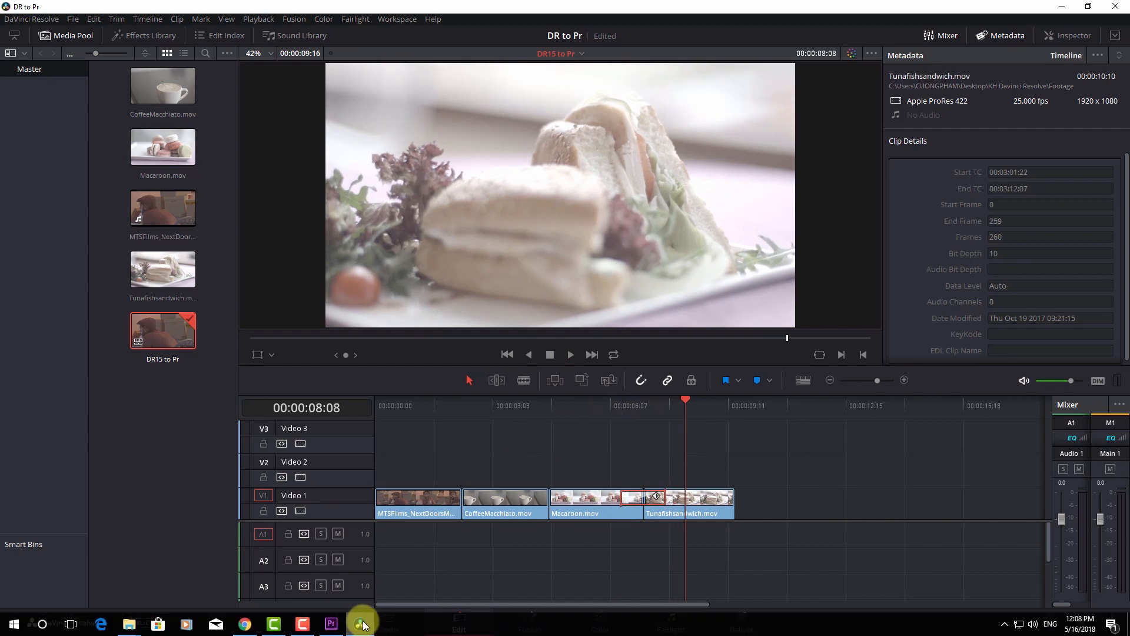
Switch to Premiere Pro to scrub the original sequence, then return to DaVinci Resolve and inspect the first two timeline clips
click(334, 627)
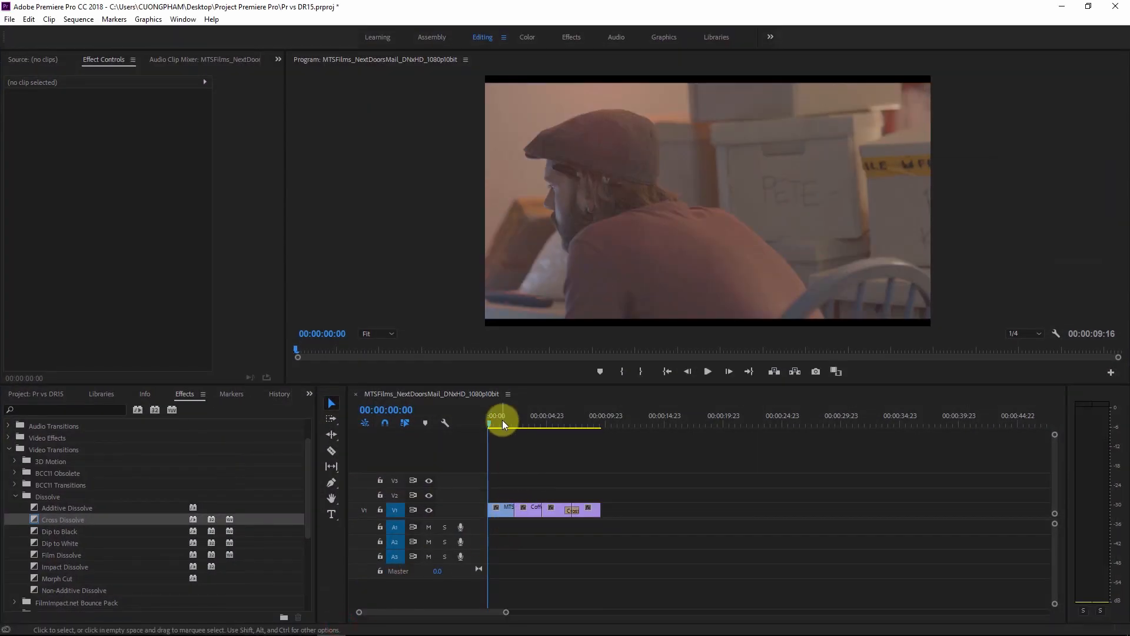
drag(503, 419, 554, 423)
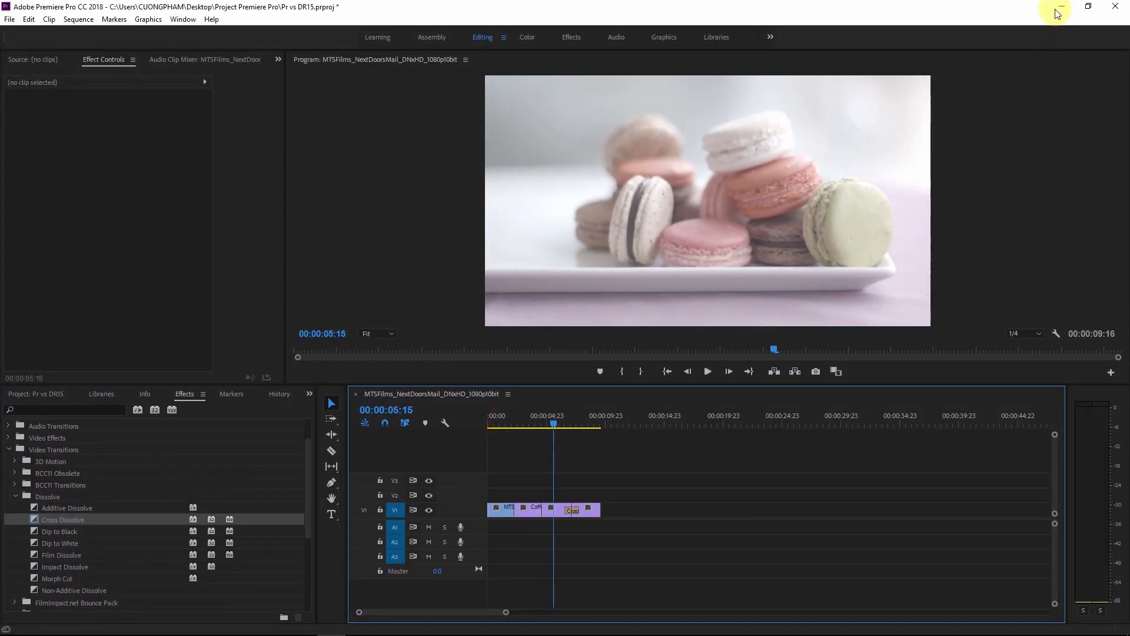
click(1060, 9)
click(434, 516)
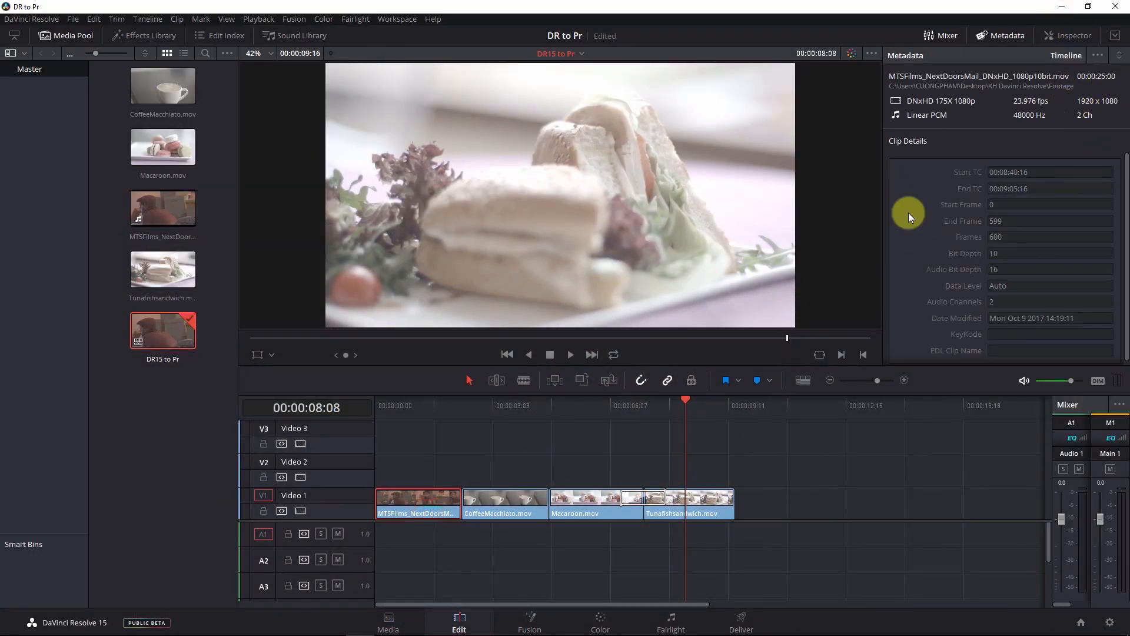
click(505, 500)
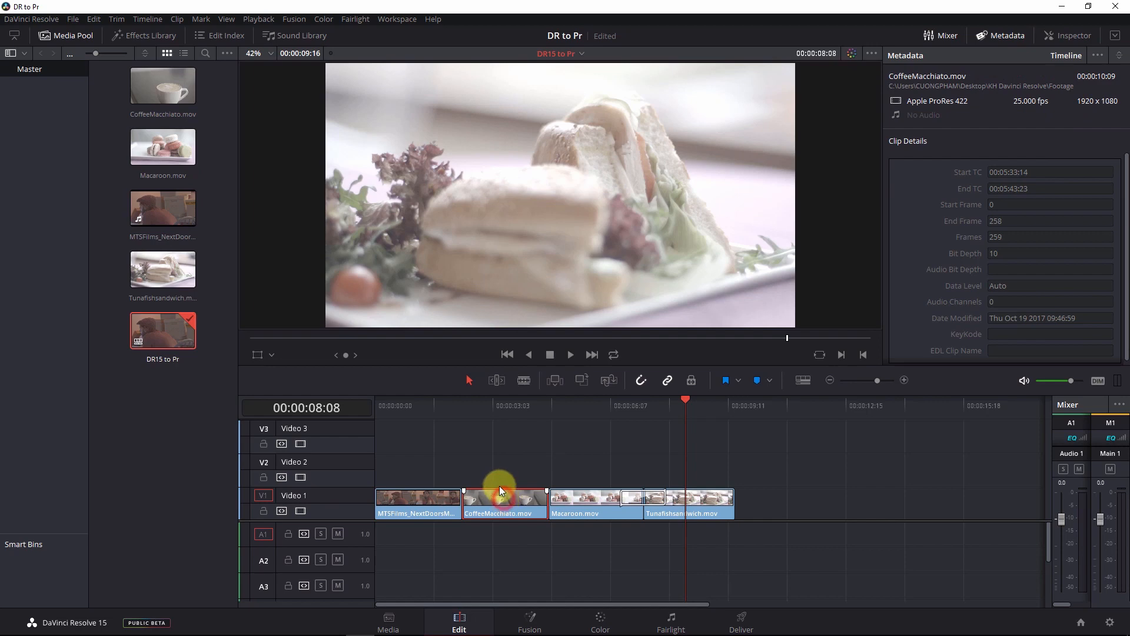
On the Color page, apply a DCI-P3 Kodak 2383 LUT from Film Looks to node 01 of the first clip
click(598, 611)
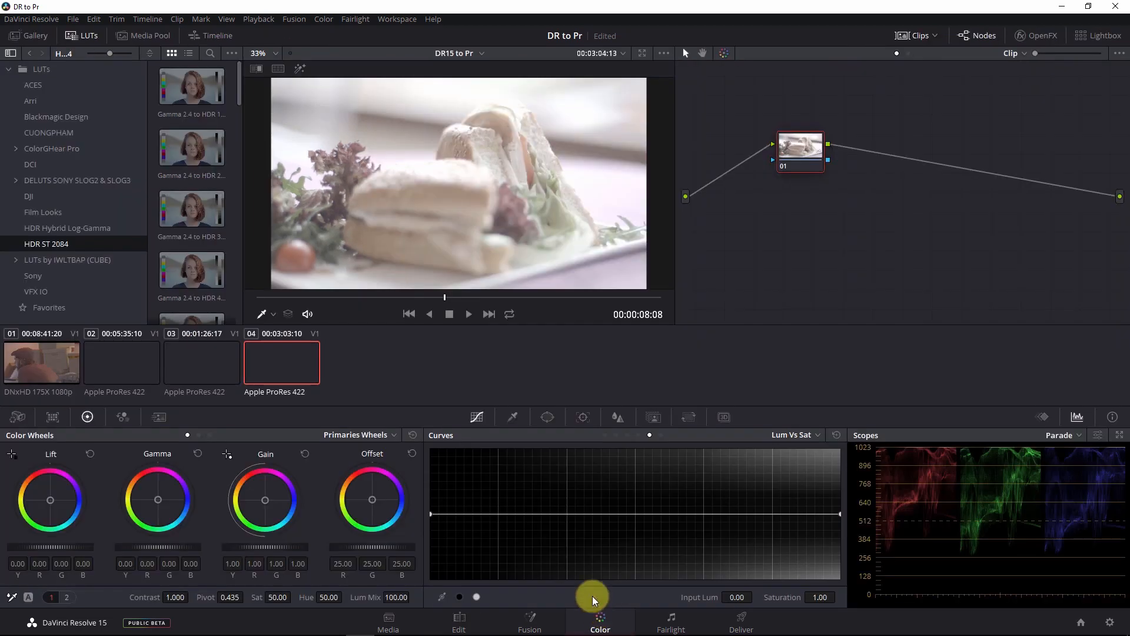
click(38, 352)
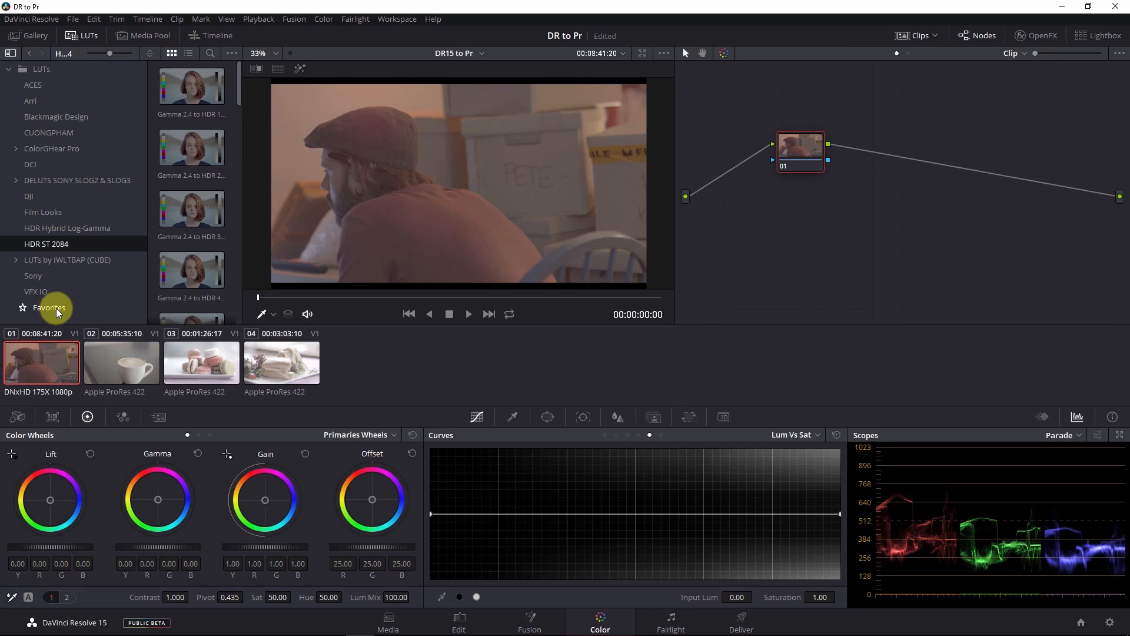
click(43, 210)
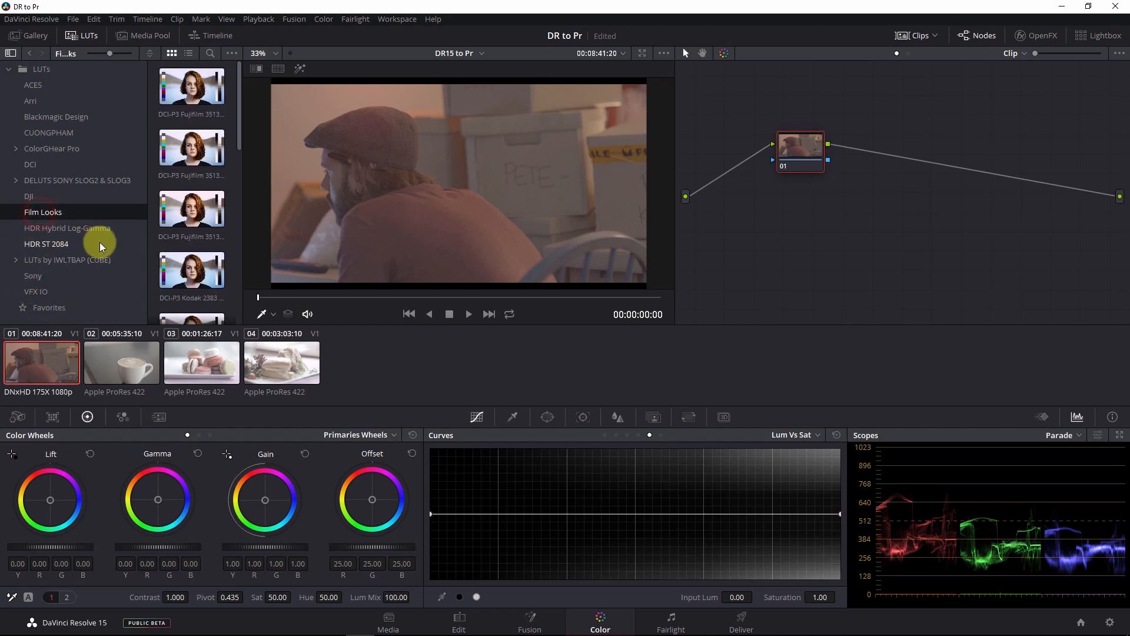
scroll(189, 235, down, 3)
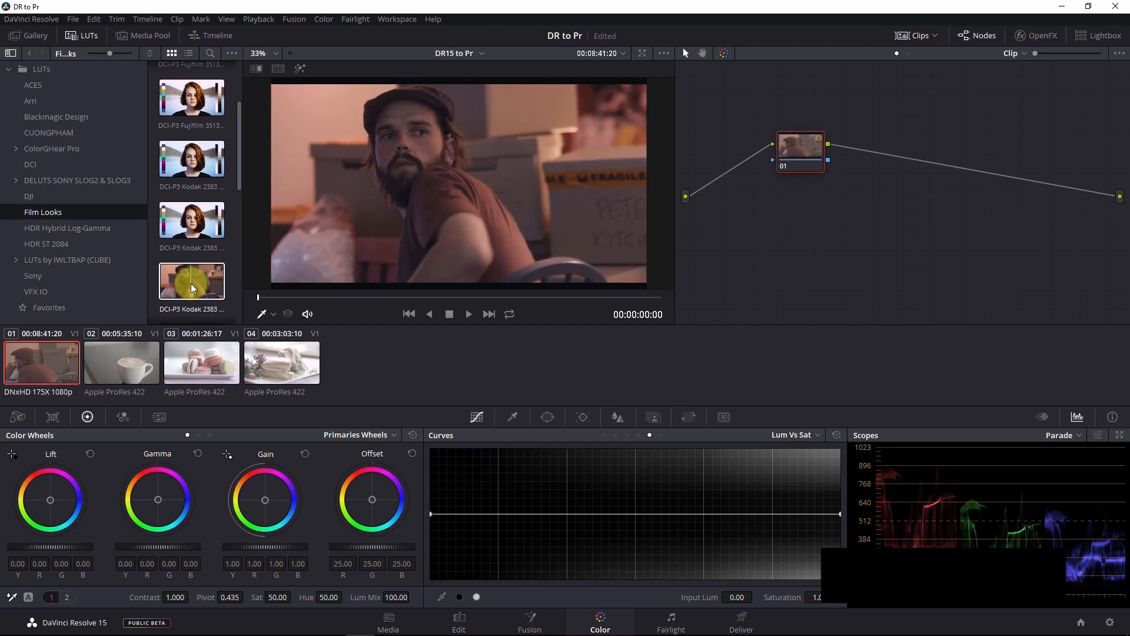
double_click(192, 288)
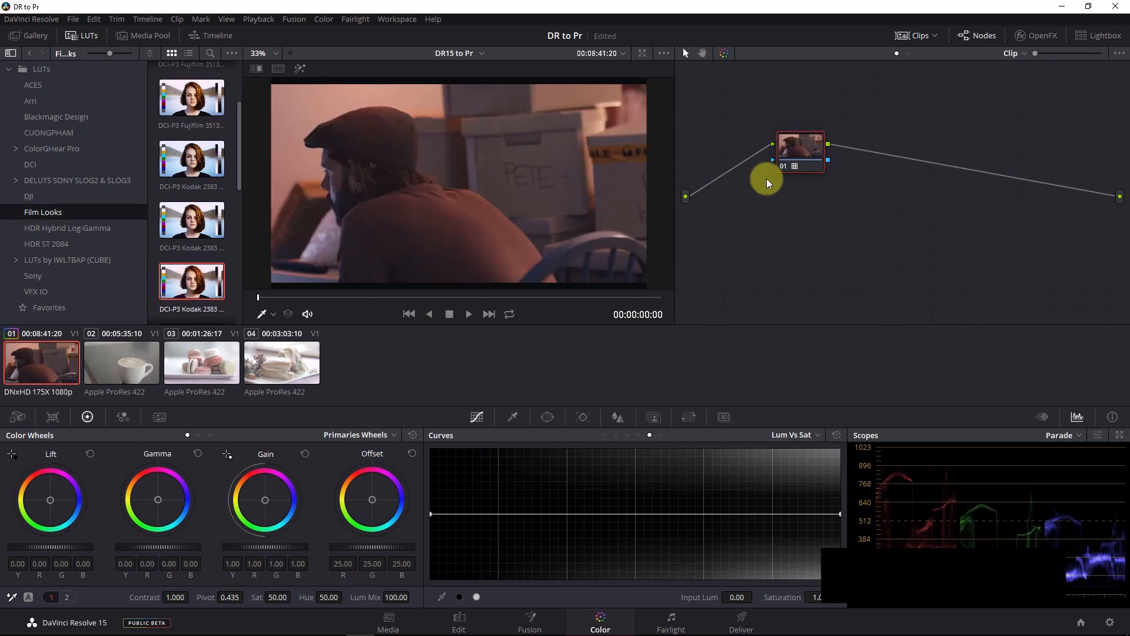
Toggle node 01 of the first clip off and on repeatedly to compare the image with and without the LUT
click(782, 166)
click(782, 166)
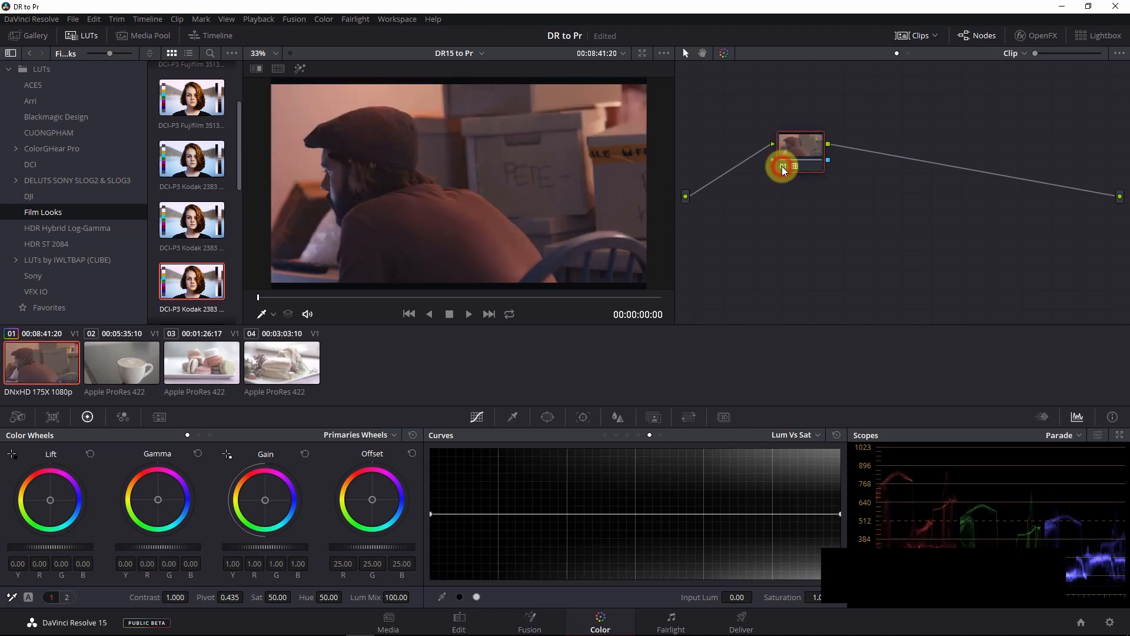
click(782, 167)
click(782, 164)
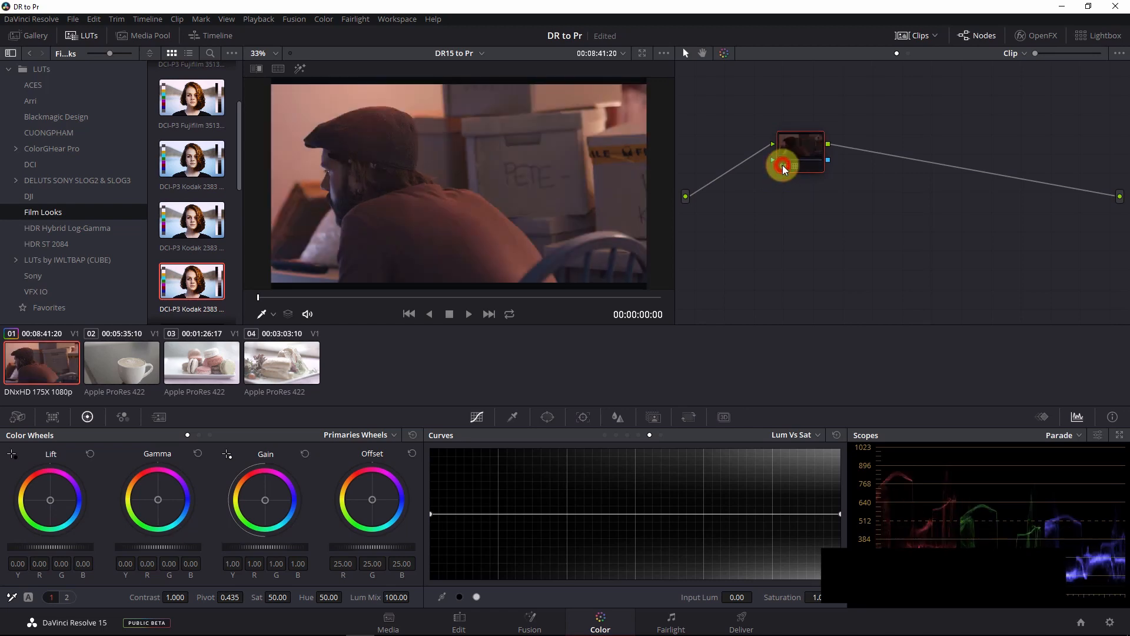
click(783, 165)
click(783, 165)
Copy the first clip's grade onto the second clip, the coffee cup shot
click(136, 372)
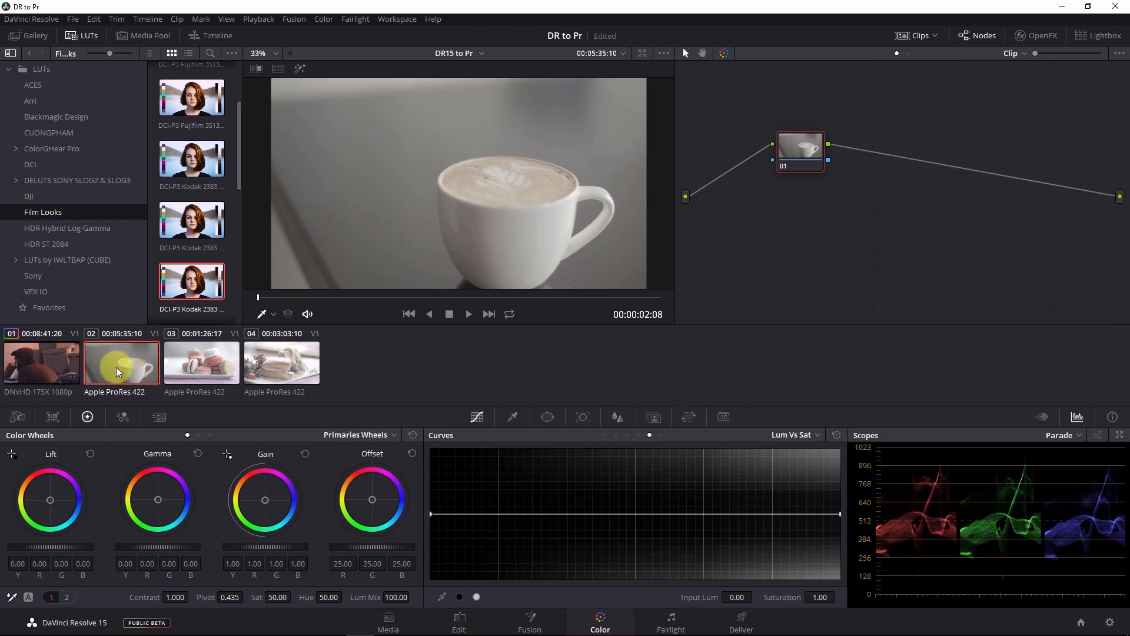
click(30, 361)
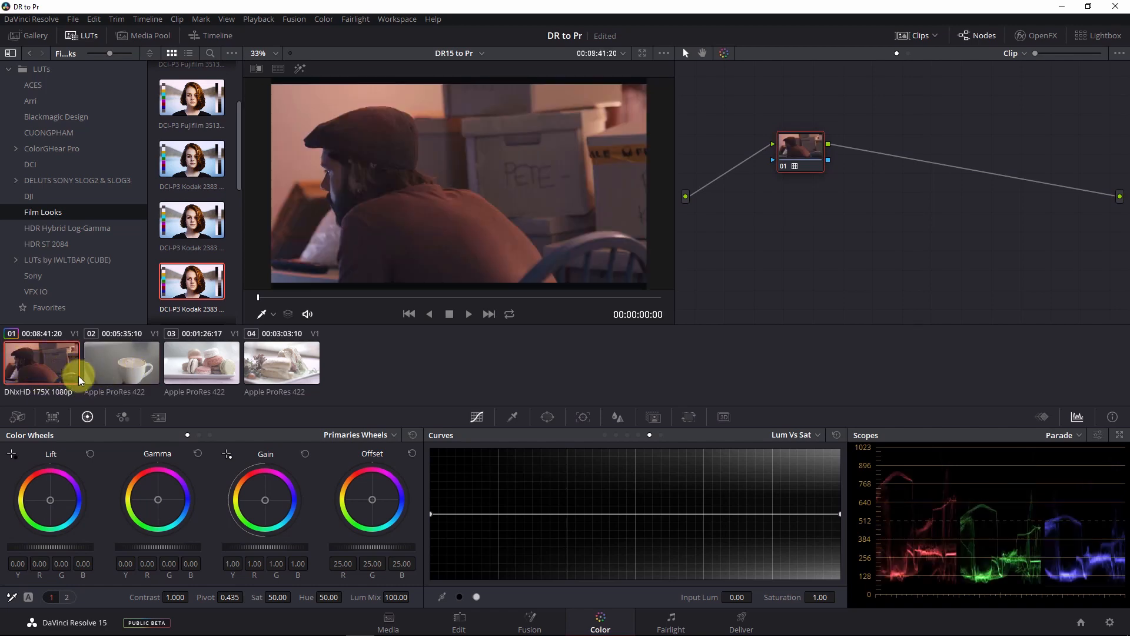
click(119, 370)
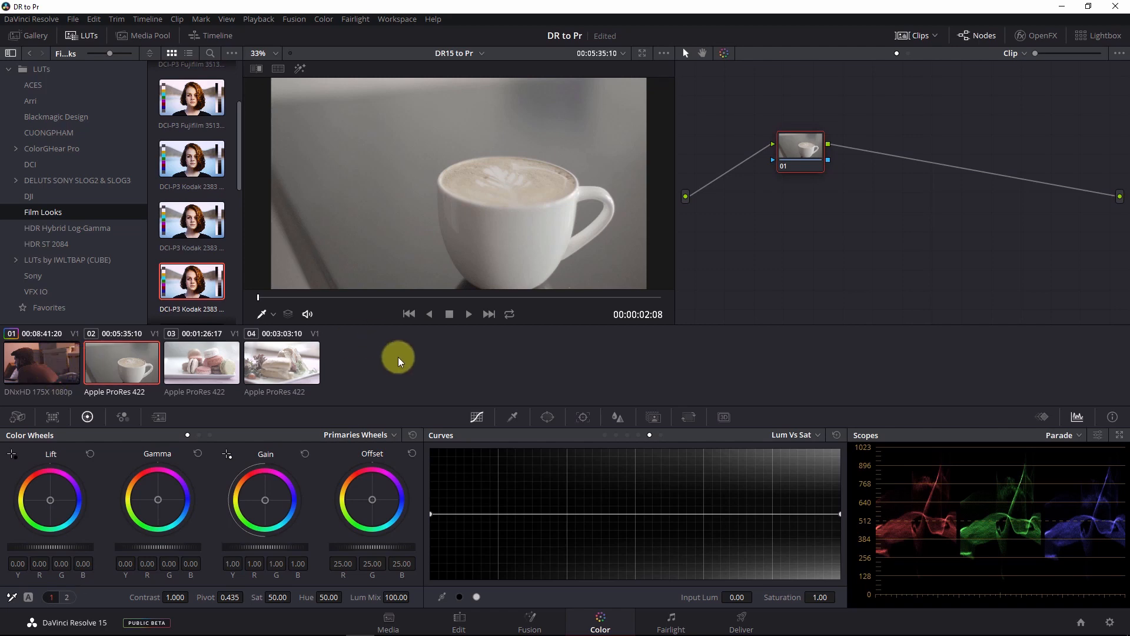
middle_click(46, 362)
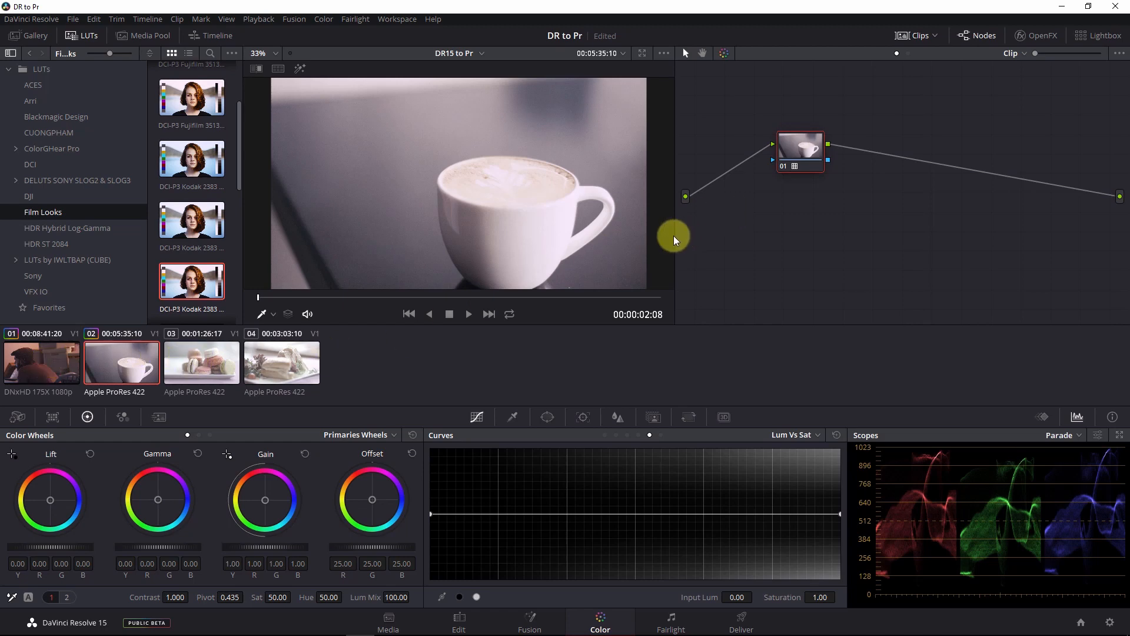
scroll(406, 227, up, 2)
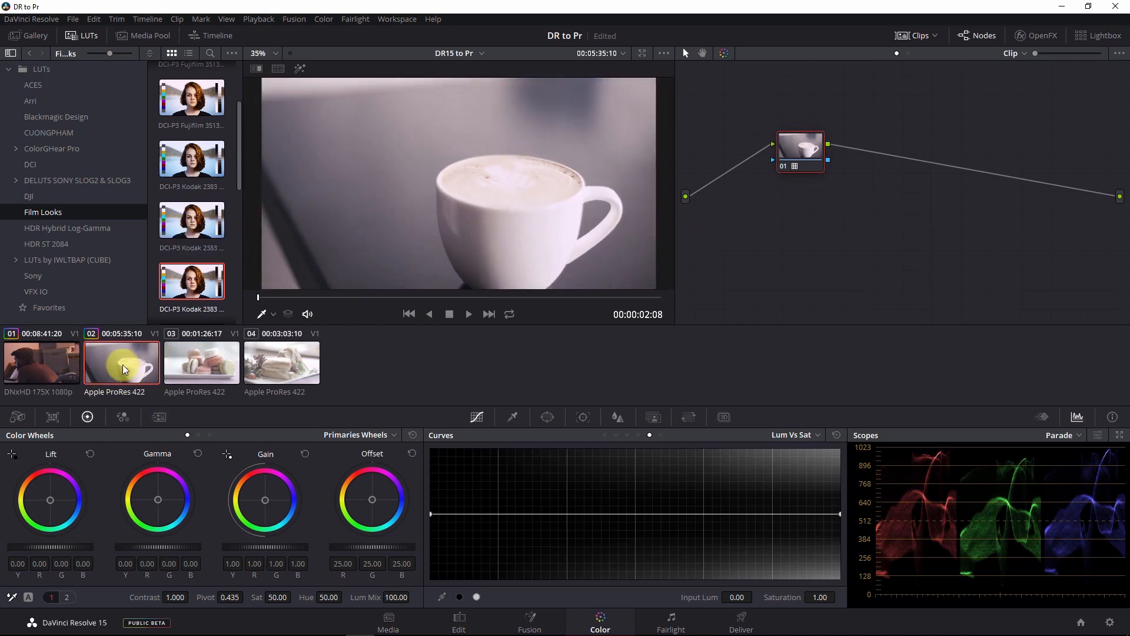
Try the first clip's LUT grade on the third and fourth clips, the macaron and sandwich shots
click(212, 369)
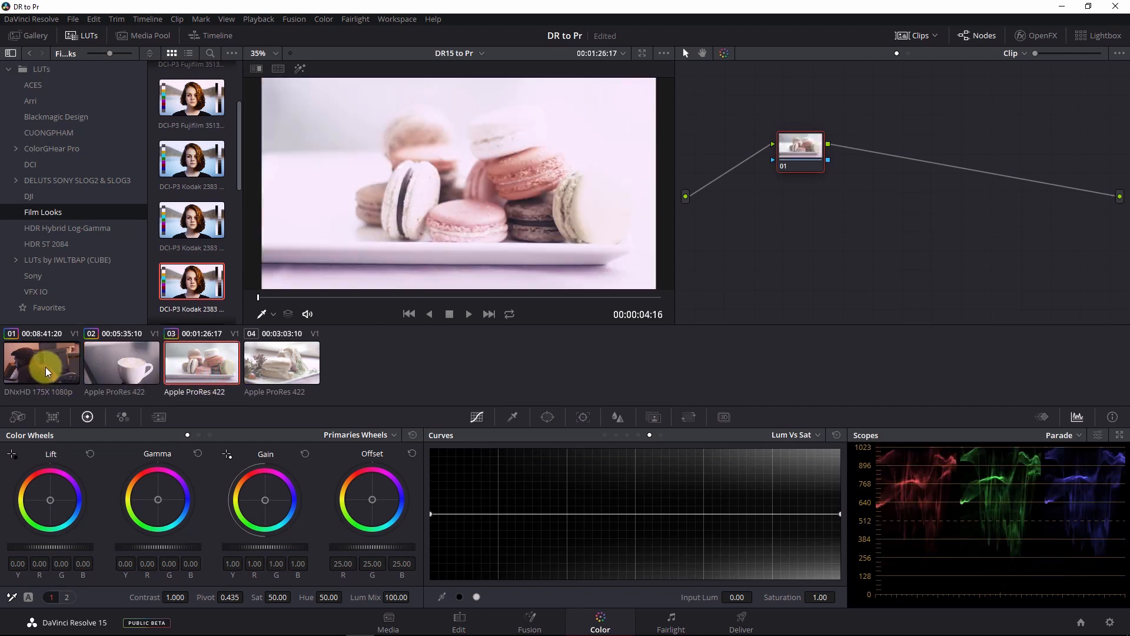
click(279, 369)
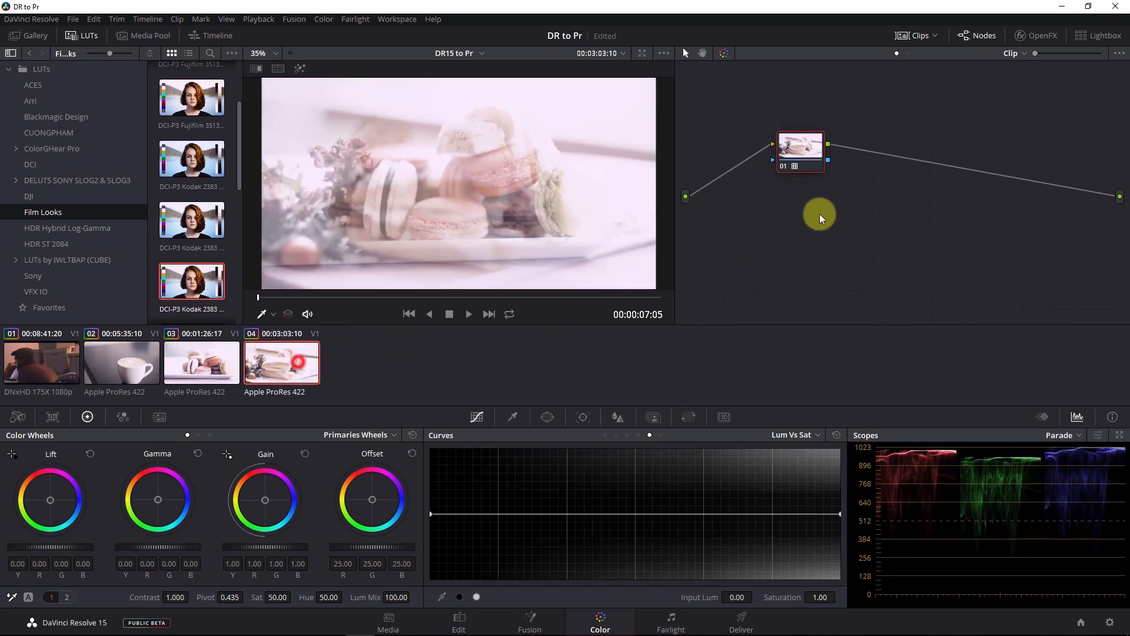
Reset the node grade on node 01 of the fourth and third clips
right_click(811, 151)
click(831, 154)
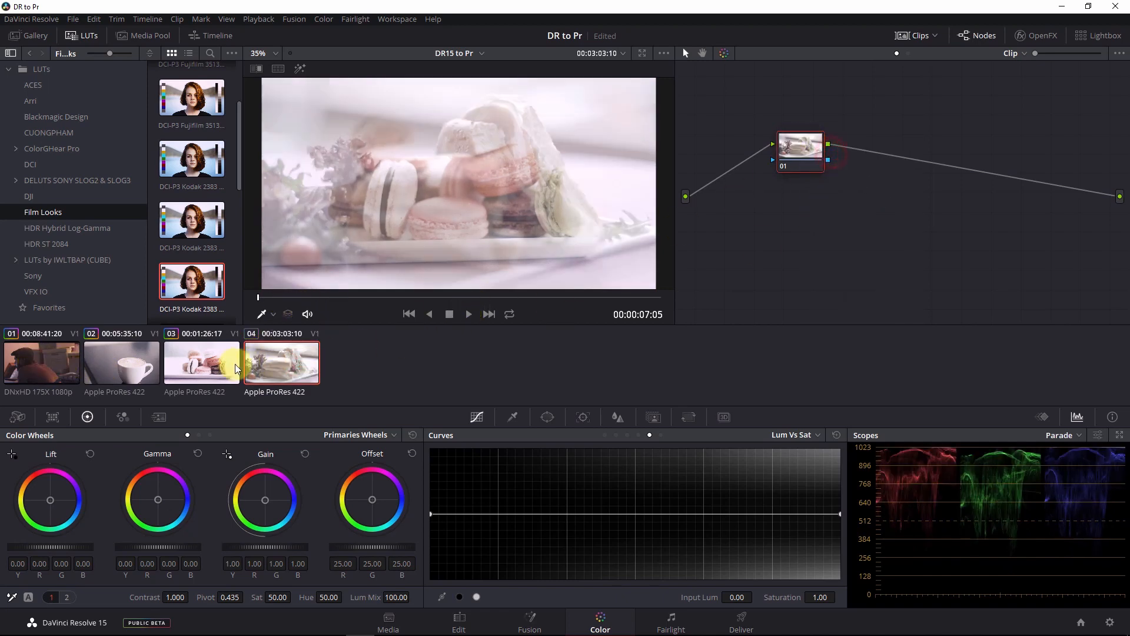
click(219, 365)
right_click(790, 150)
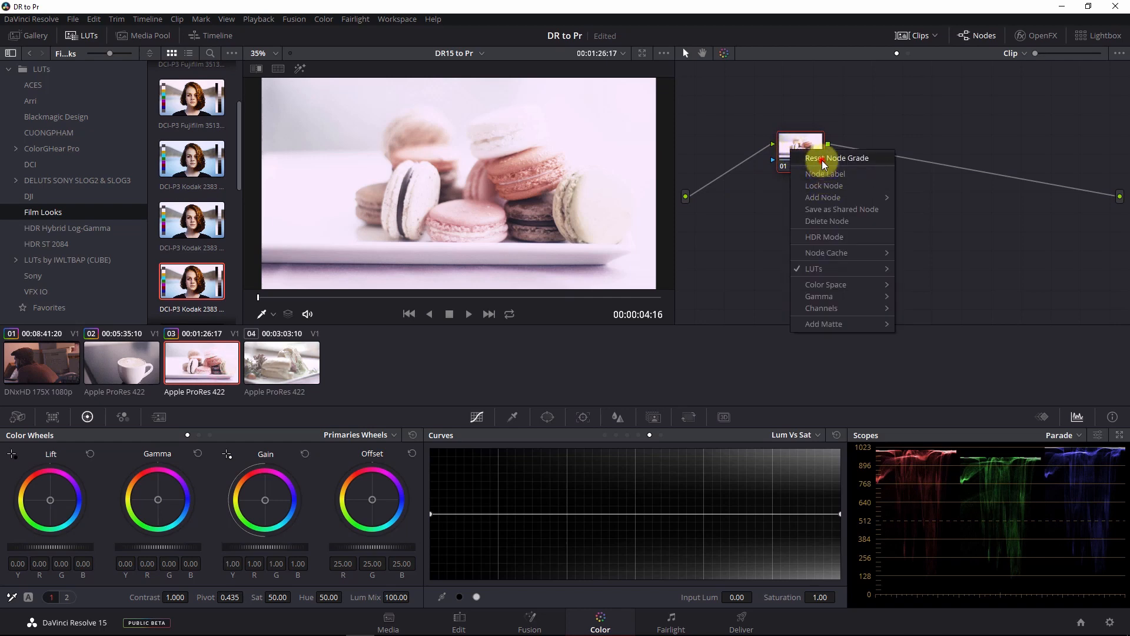
click(825, 158)
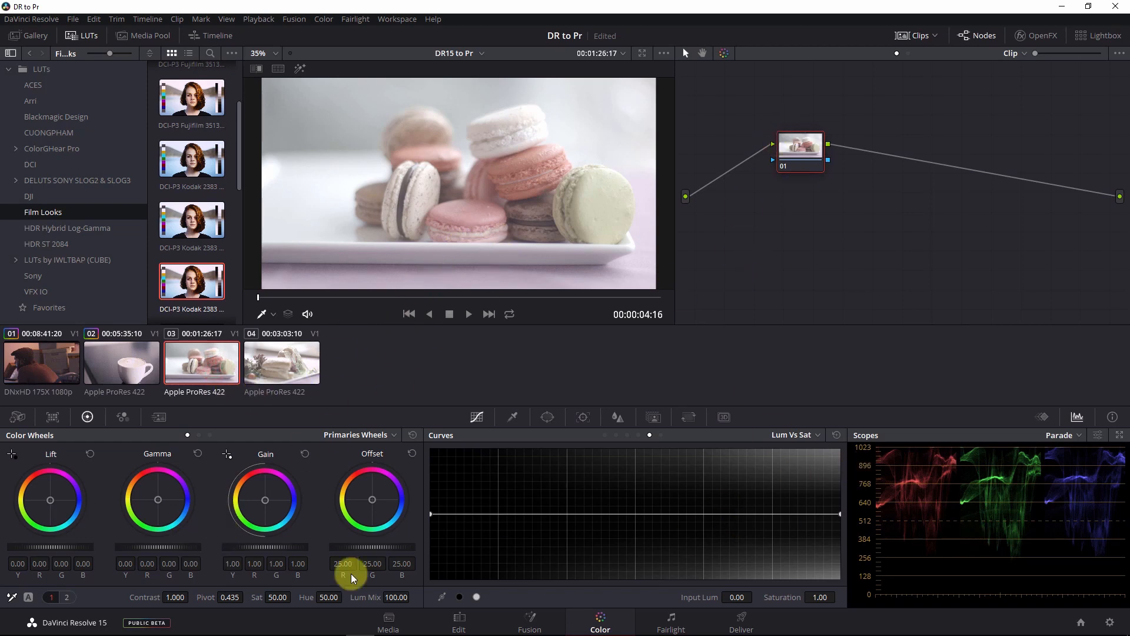
On the third clip, the macaron shot, set the master Lift to -0.14 and the master Gain to 0.93
drag(55, 547, 12, 545)
drag(99, 555, 5, 540)
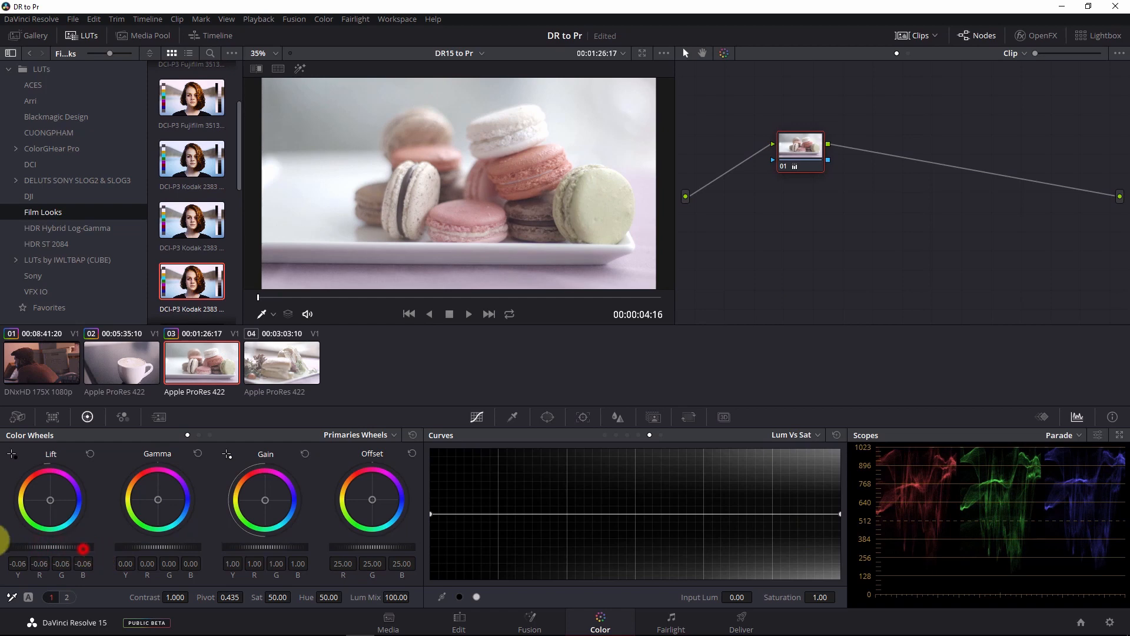
mouse_move(74, 546)
mouse_down()
mouse_move(43, 550)
mouse_move(3, 511)
mouse_move(96, 512)
mouse_up()
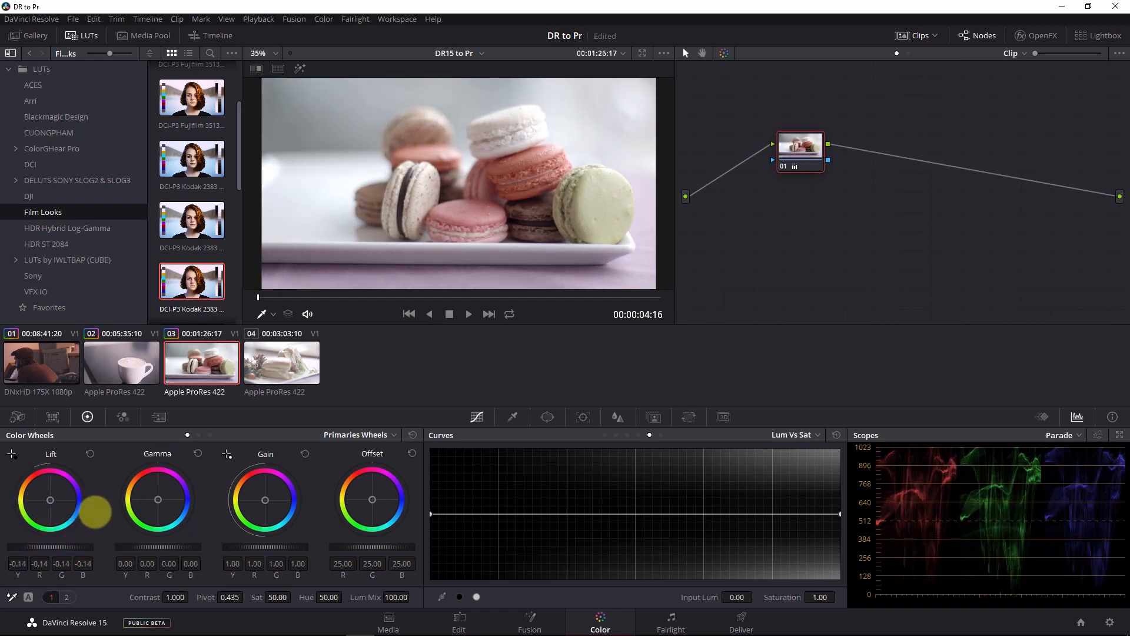
mouse_move(267, 543)
mouse_down()
mouse_move(222, 538)
mouse_move(274, 538)
mouse_up()
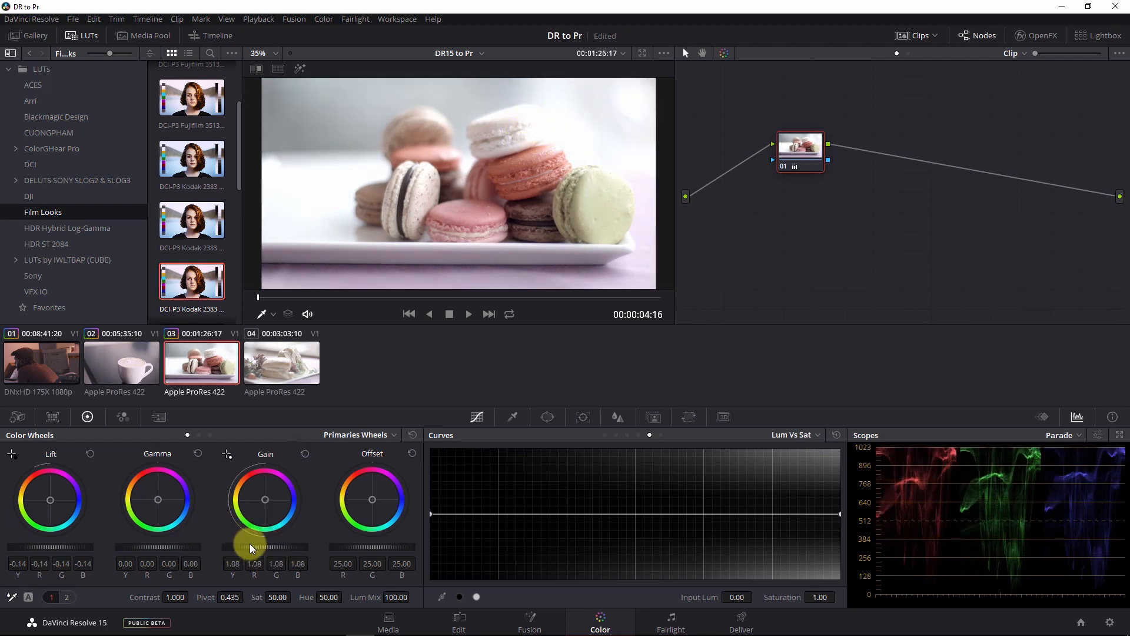
drag(256, 545, 222, 537)
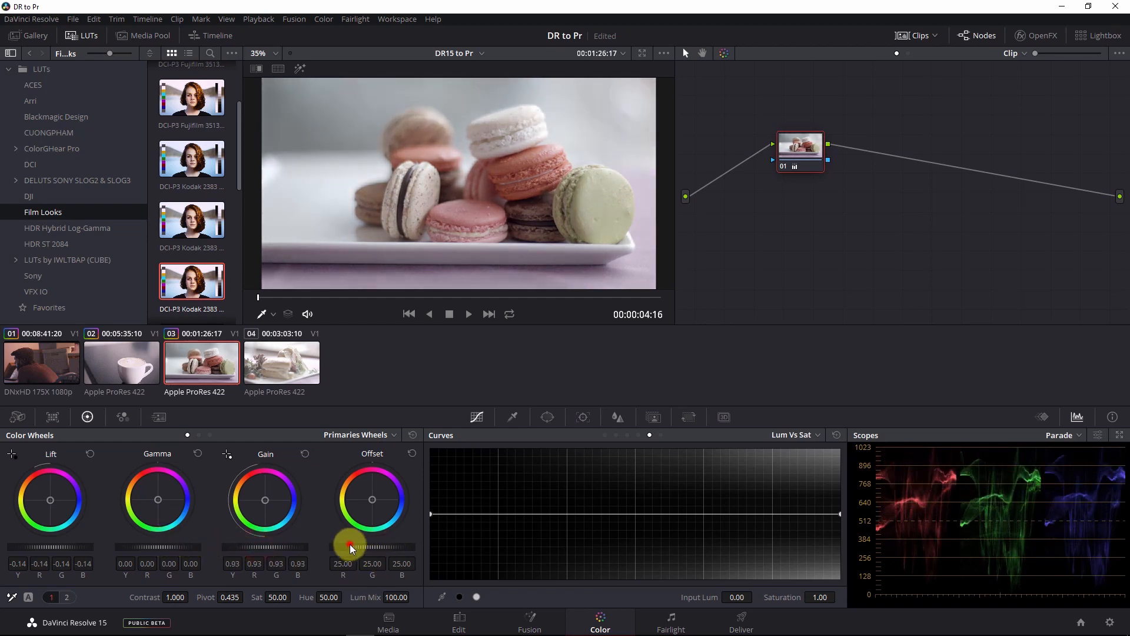
Raise the macaron clip's Offset to 31.20 and its master Gamma to 0.02
drag(350, 544, 460, 560)
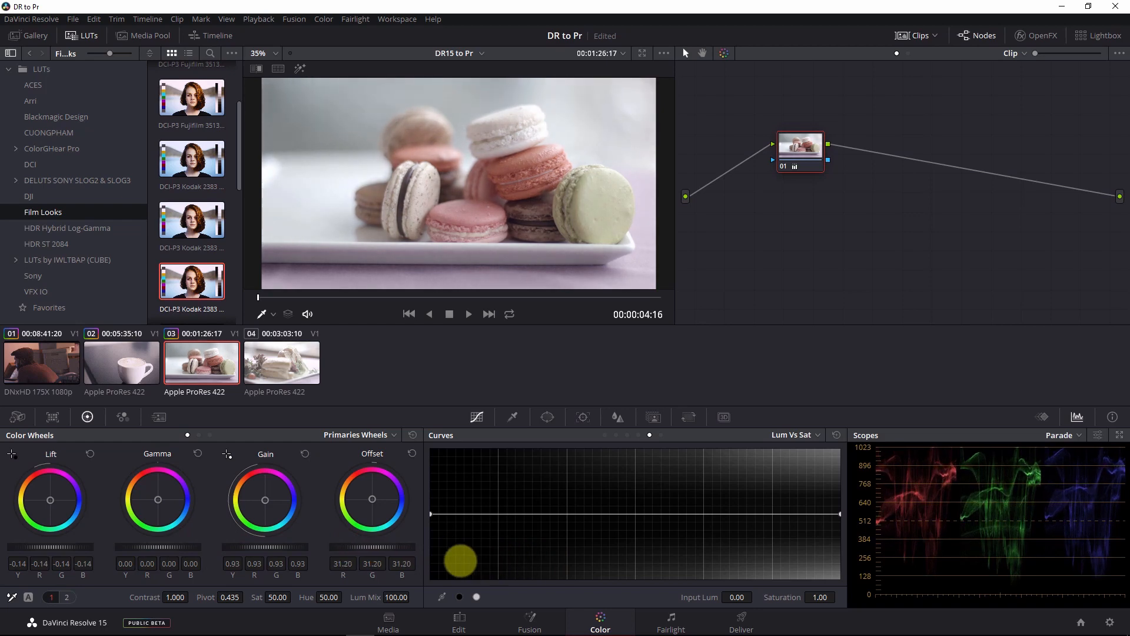
click(174, 546)
mouse_move(195, 545)
mouse_down()
mouse_move(267, 543)
mouse_move(204, 537)
mouse_move(222, 538)
mouse_move(214, 543)
mouse_up()
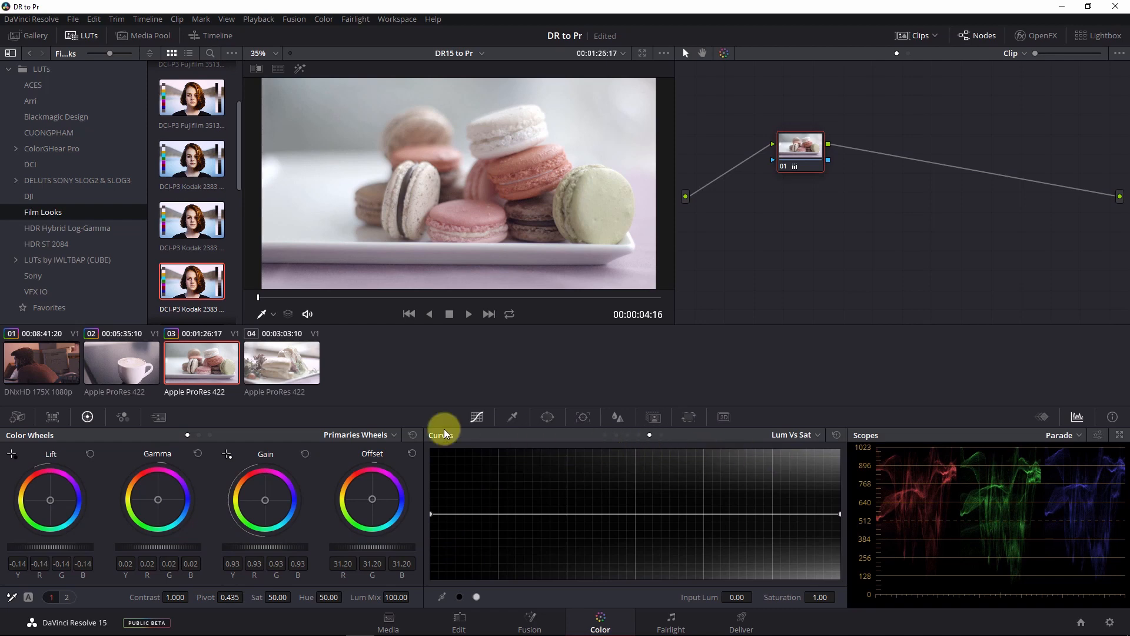
Raise the shadow end of the macaron clip's Lum Vs Sat curve to a saturation of 1.63 and inspect the image close up
click(822, 438)
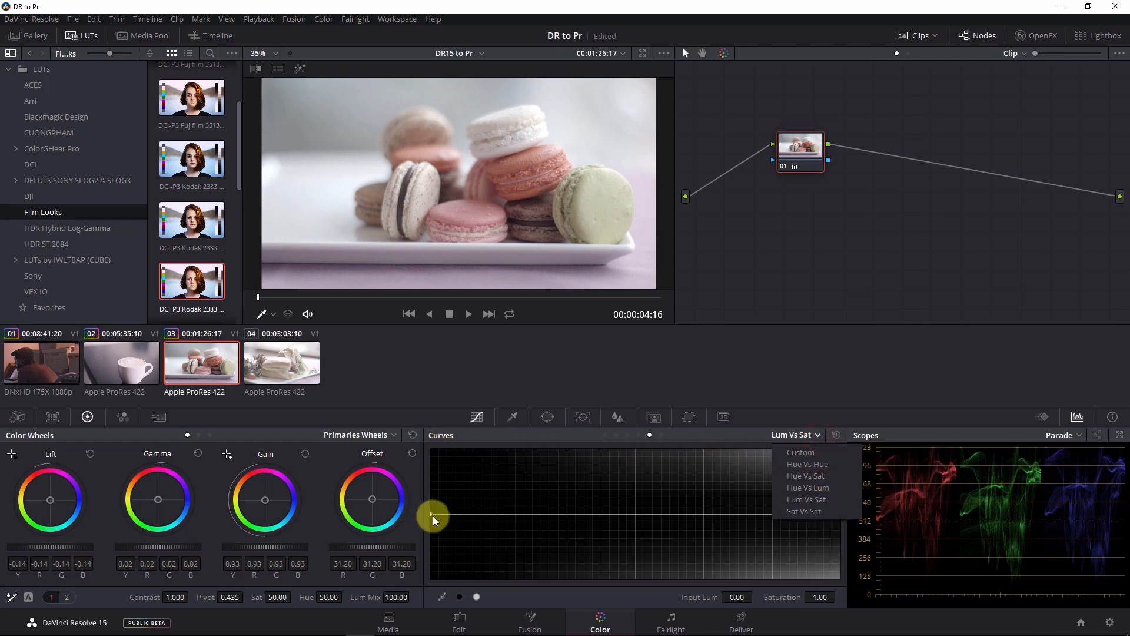
drag(433, 516, 430, 471)
scroll(450, 251, up, 8)
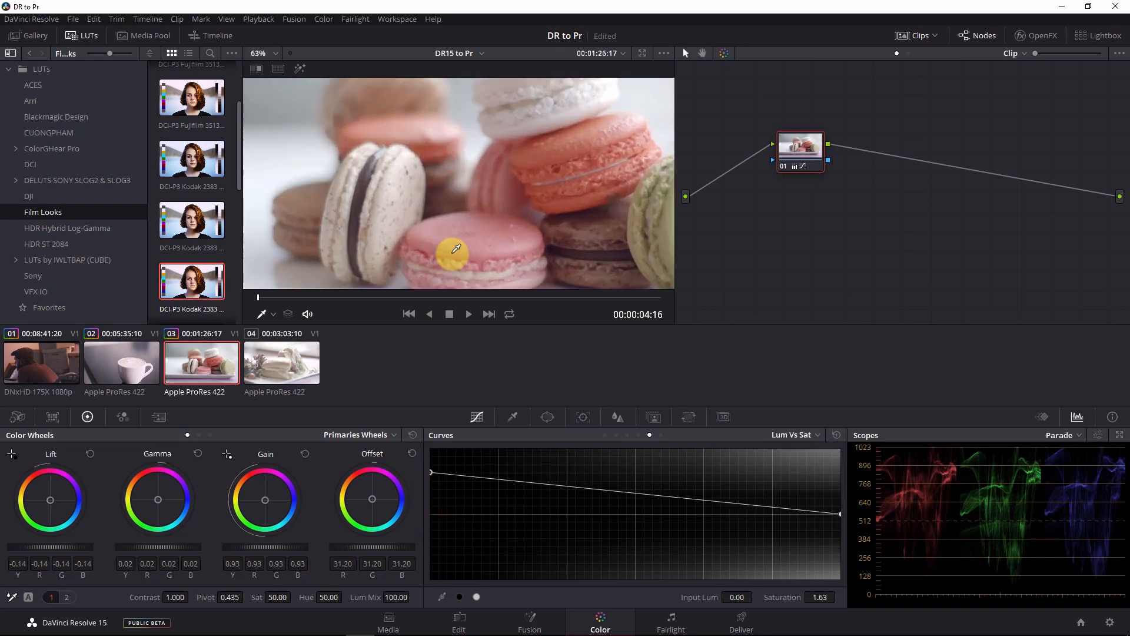
scroll(453, 252, down, 8)
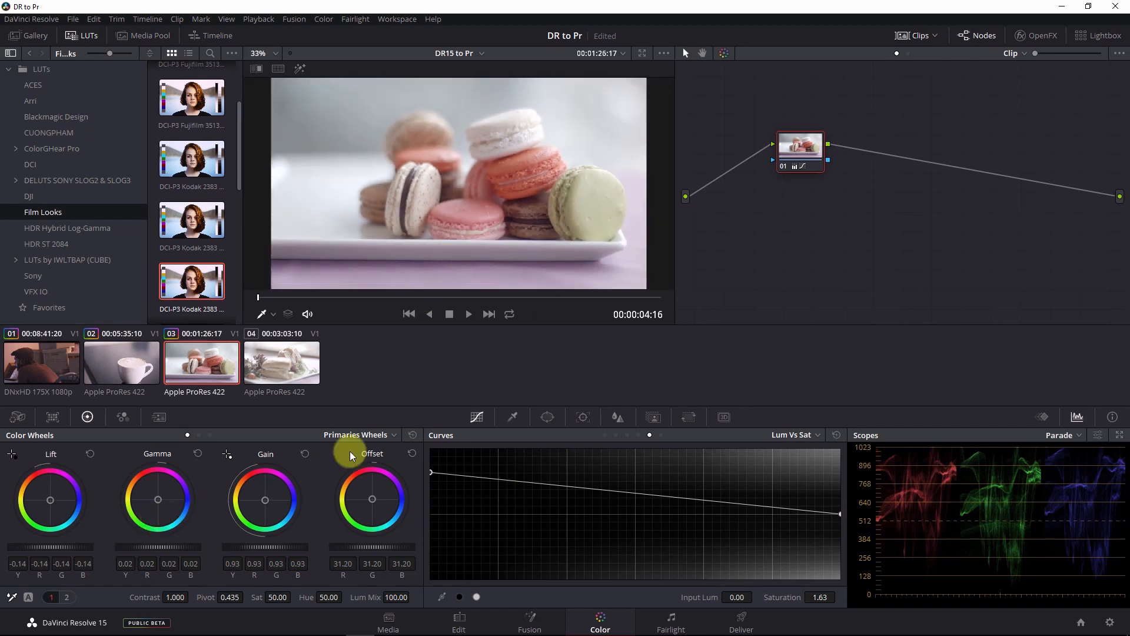
Copy the macaron clip's grade onto the fourth clip and compare a later frame with node 01 off and on
click(272, 380)
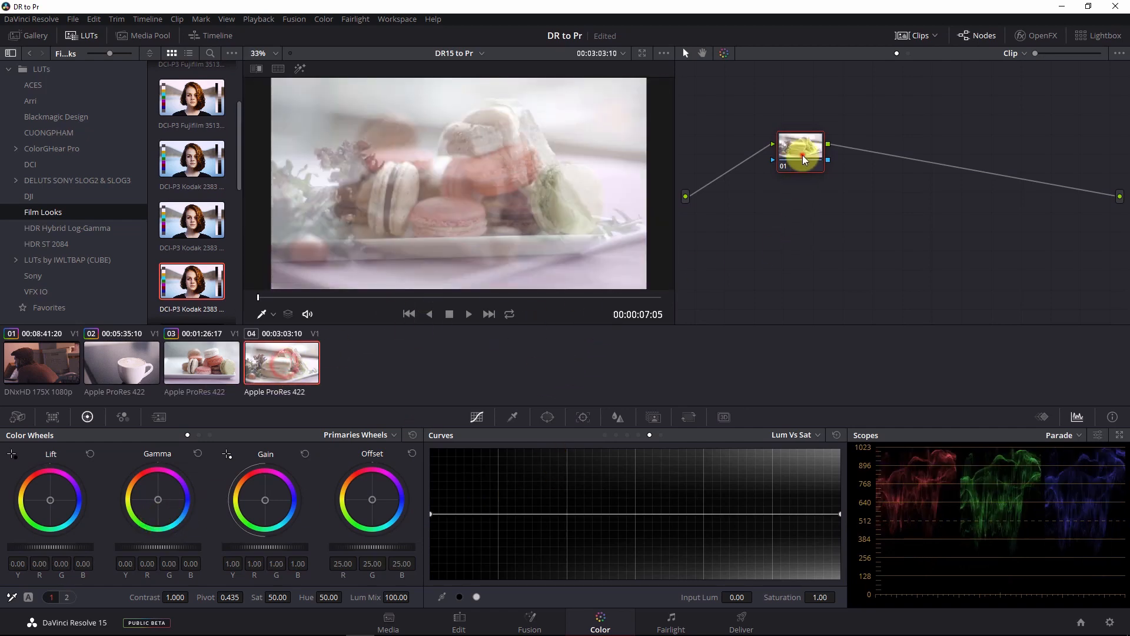
middle_click(202, 367)
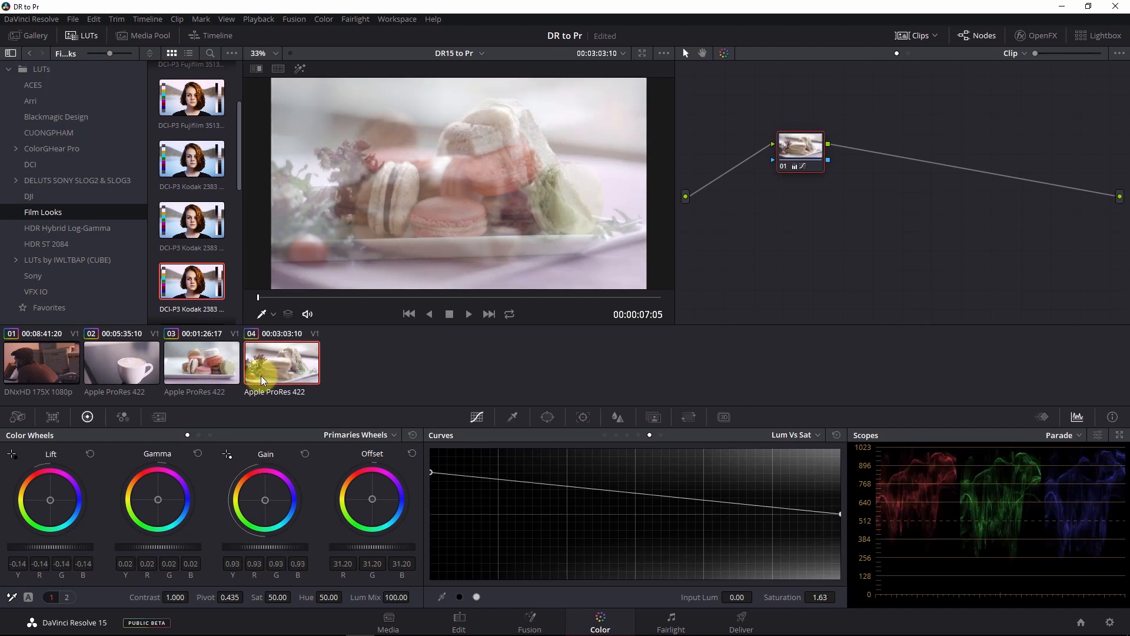
drag(260, 297, 493, 306)
click(783, 167)
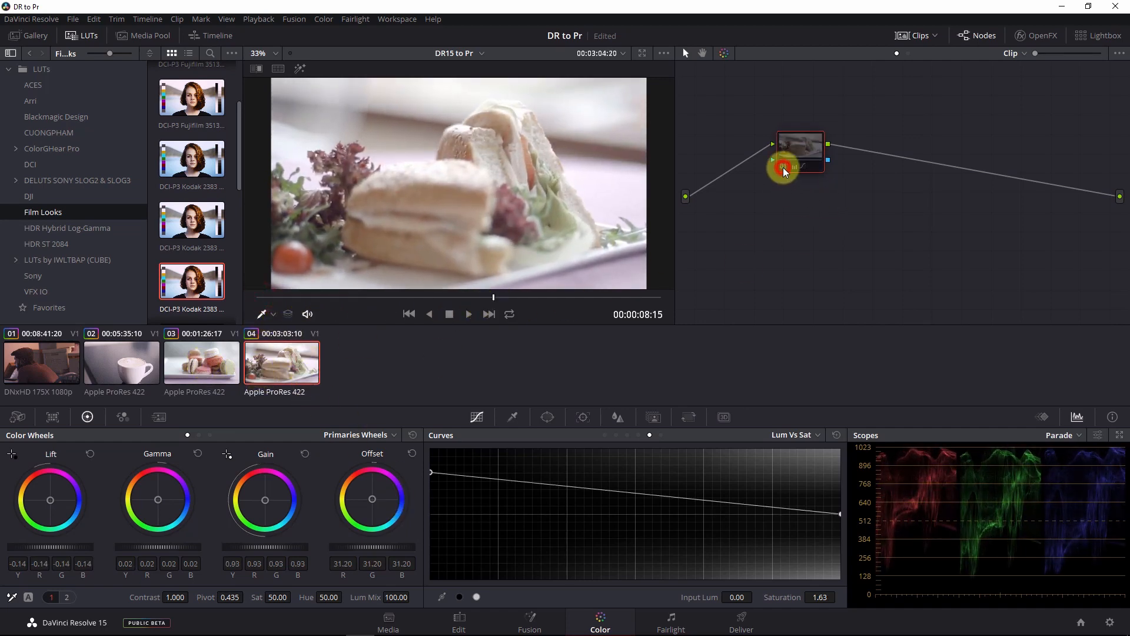
click(783, 167)
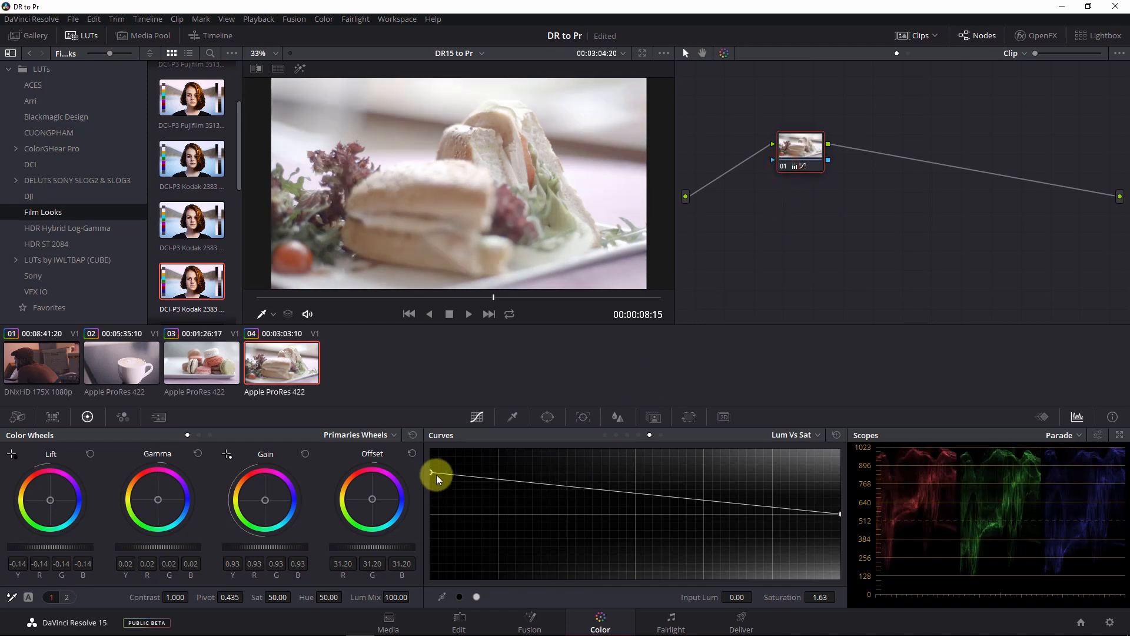
On the sandwich clip, raise the Lum Vs Sat curve's shadow end to 2.00 and lower the master Lift to -0.22
drag(431, 476, 432, 444)
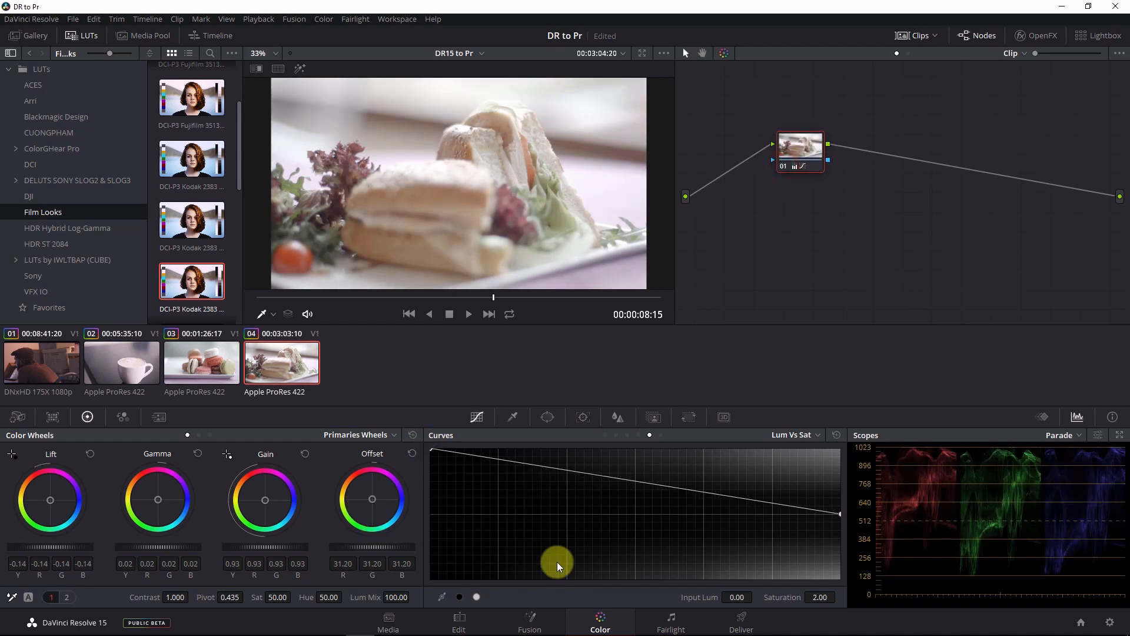
drag(83, 547, 4, 523)
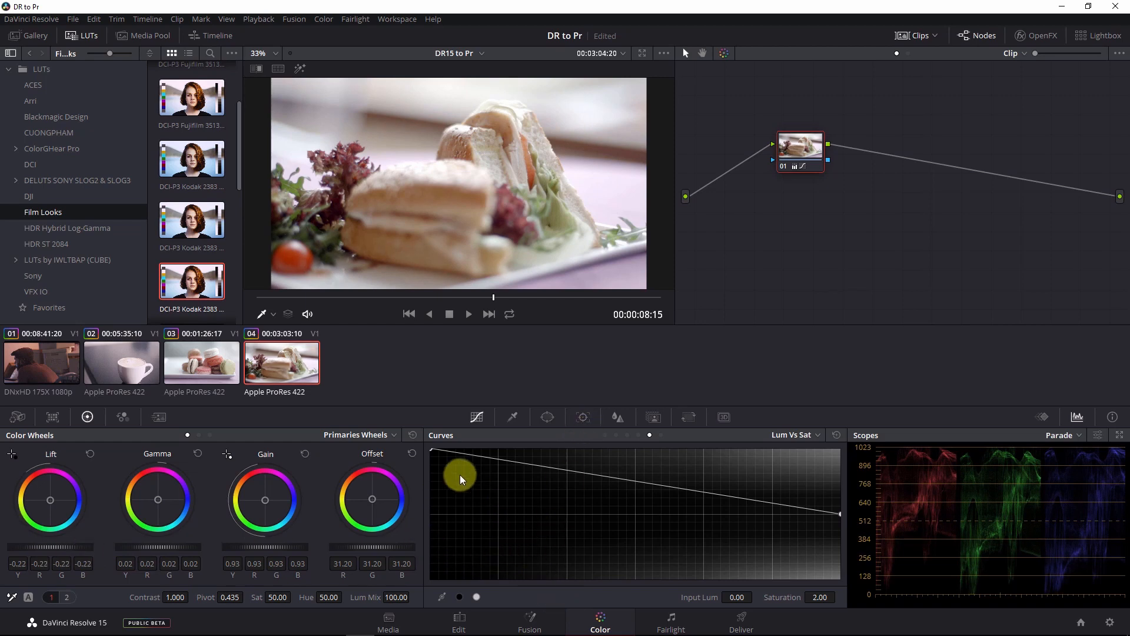
On the Edit page, scrub through the graded timeline and toggle the grade bypass to compare the macaron shot
click(459, 623)
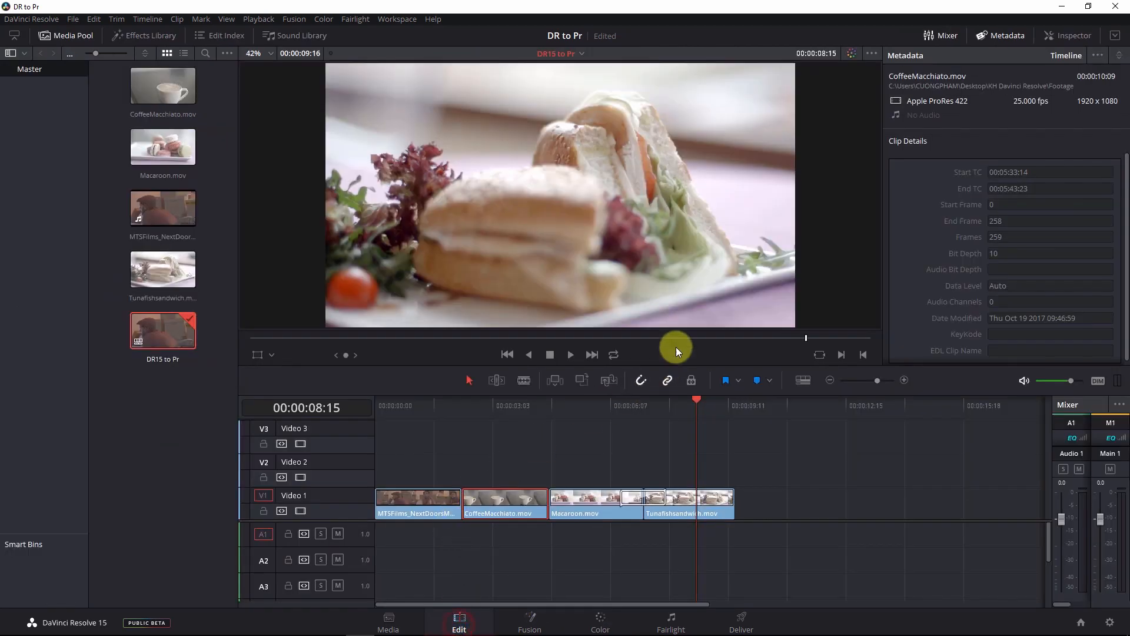
drag(394, 405, 622, 471)
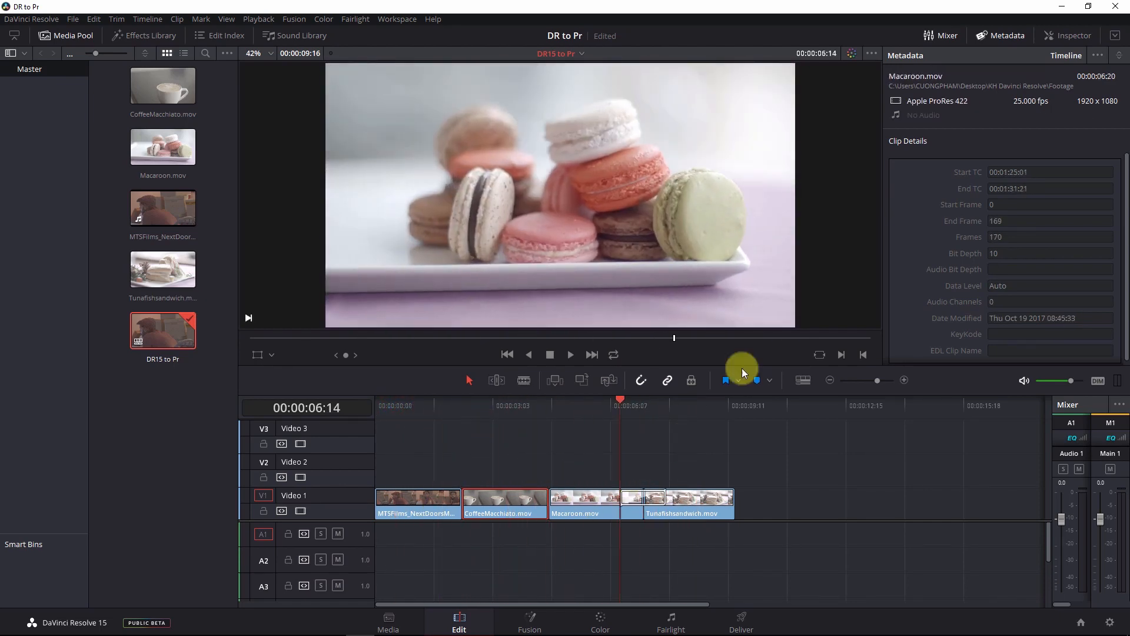
click(854, 54)
click(853, 54)
click(853, 55)
click(854, 54)
On the Deliver page, choose the Premiere XML render preset
click(742, 622)
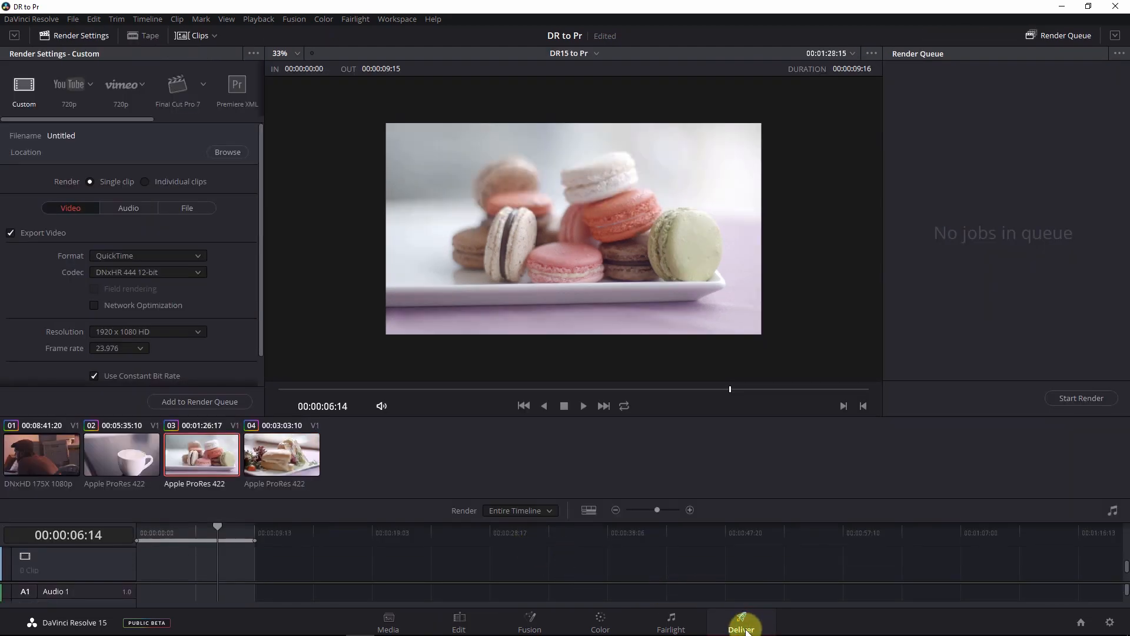
drag(148, 119, 179, 121)
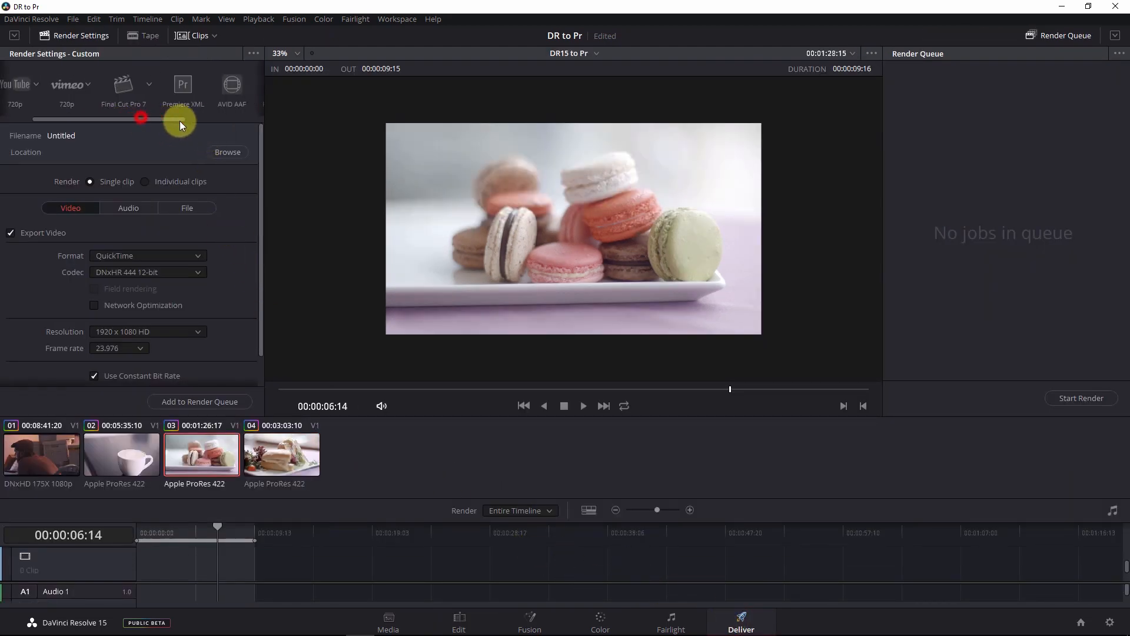
click(169, 91)
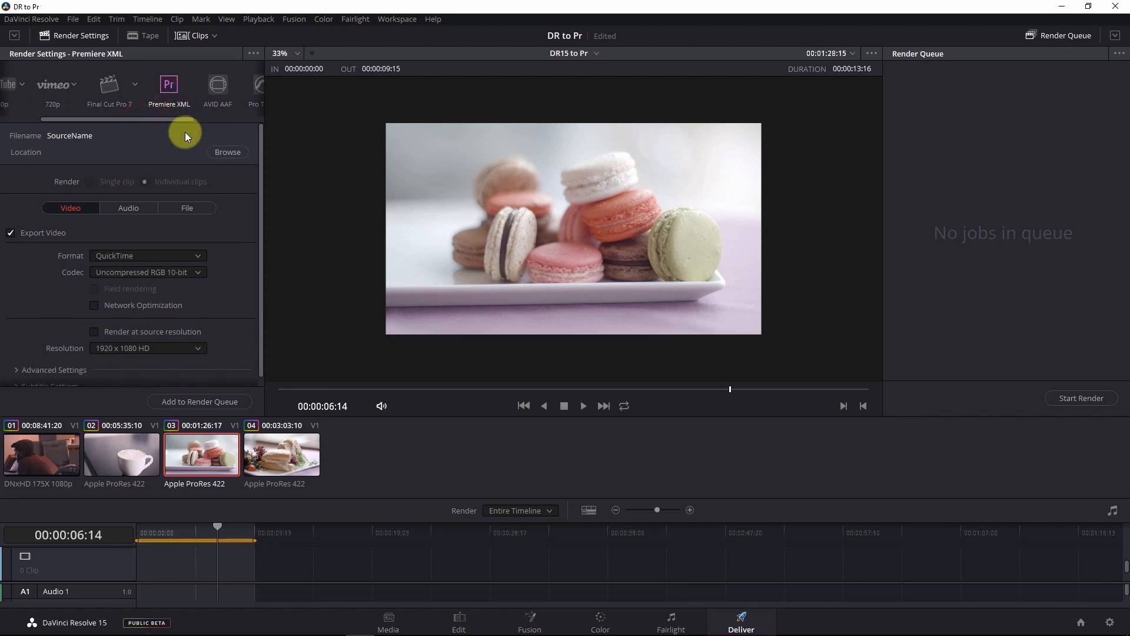
Set the render format to MP4 and review the resolution and advanced video settings
scroll(47, 275, down, 1)
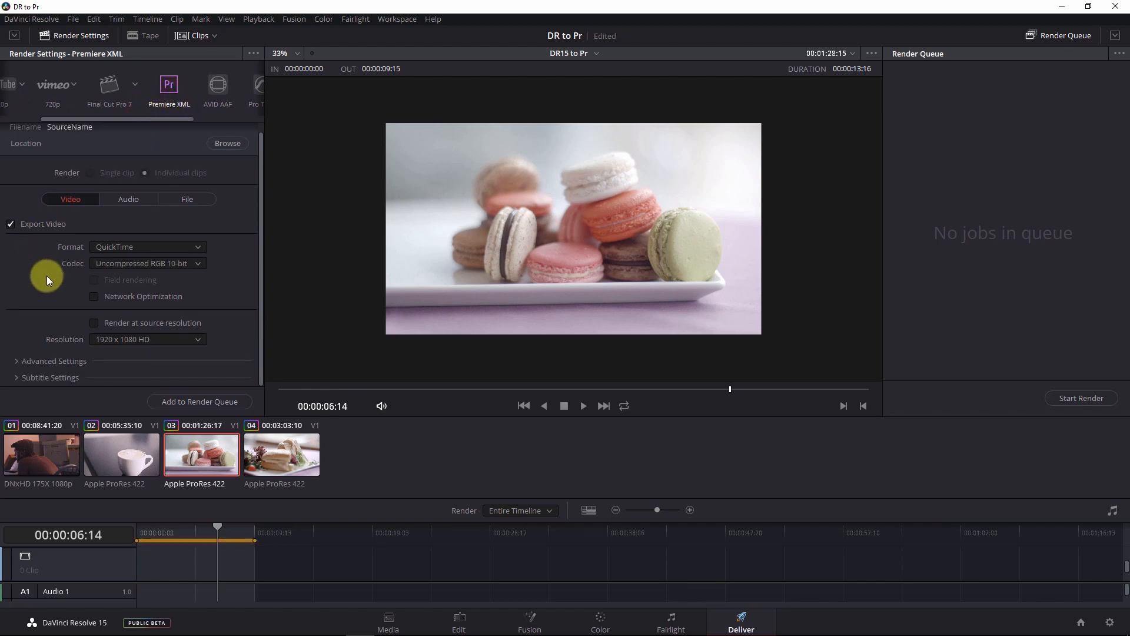
click(104, 246)
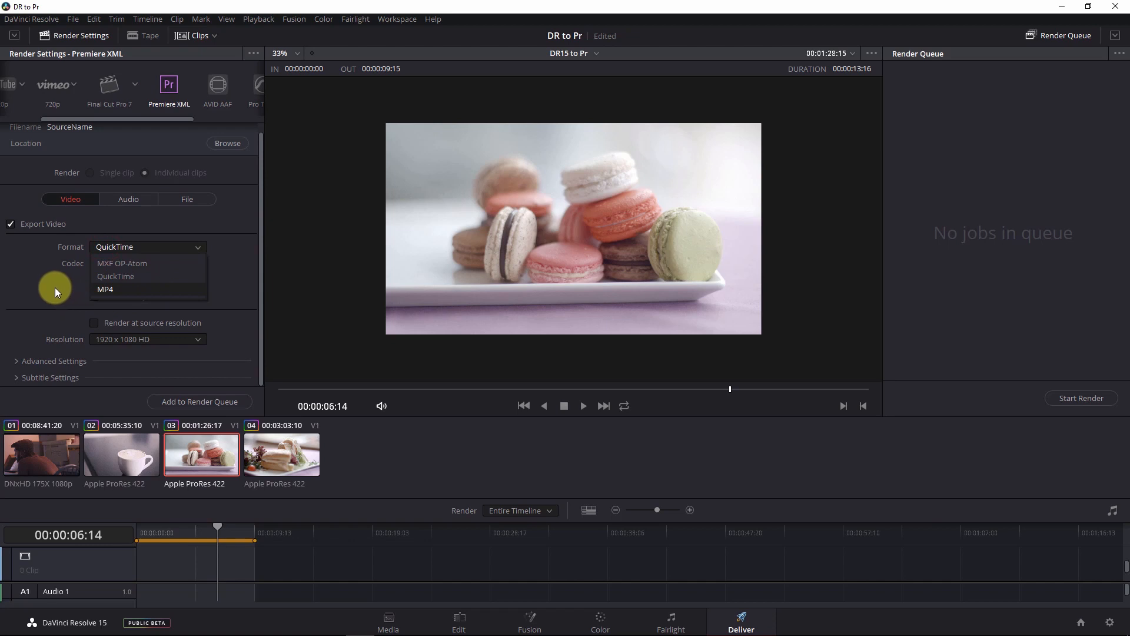
click(104, 288)
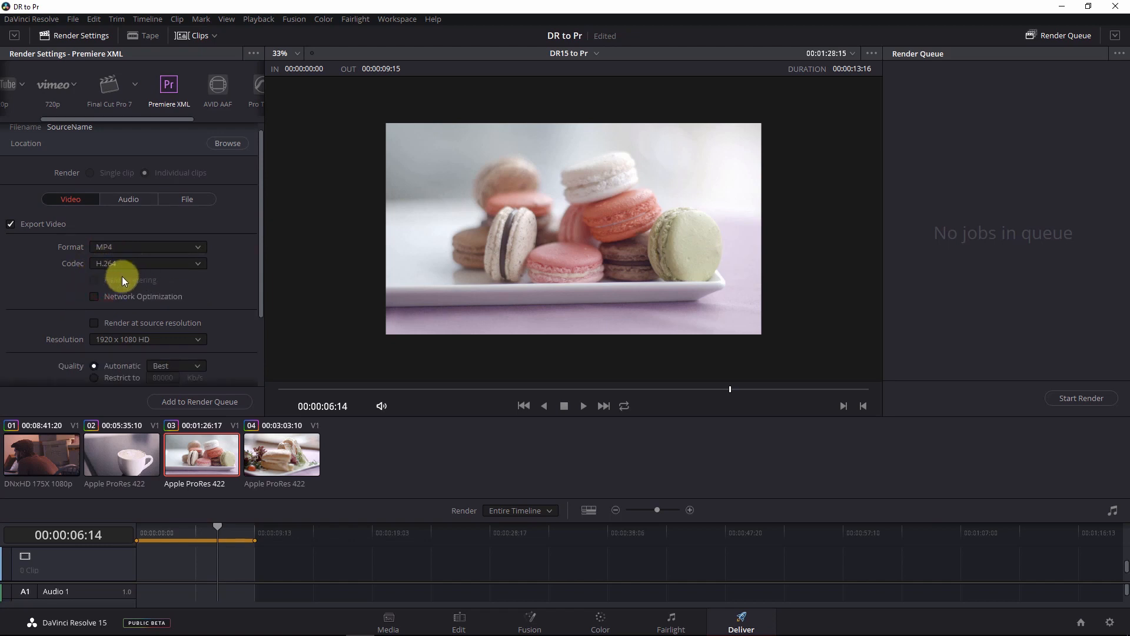
scroll(62, 303, down, 4)
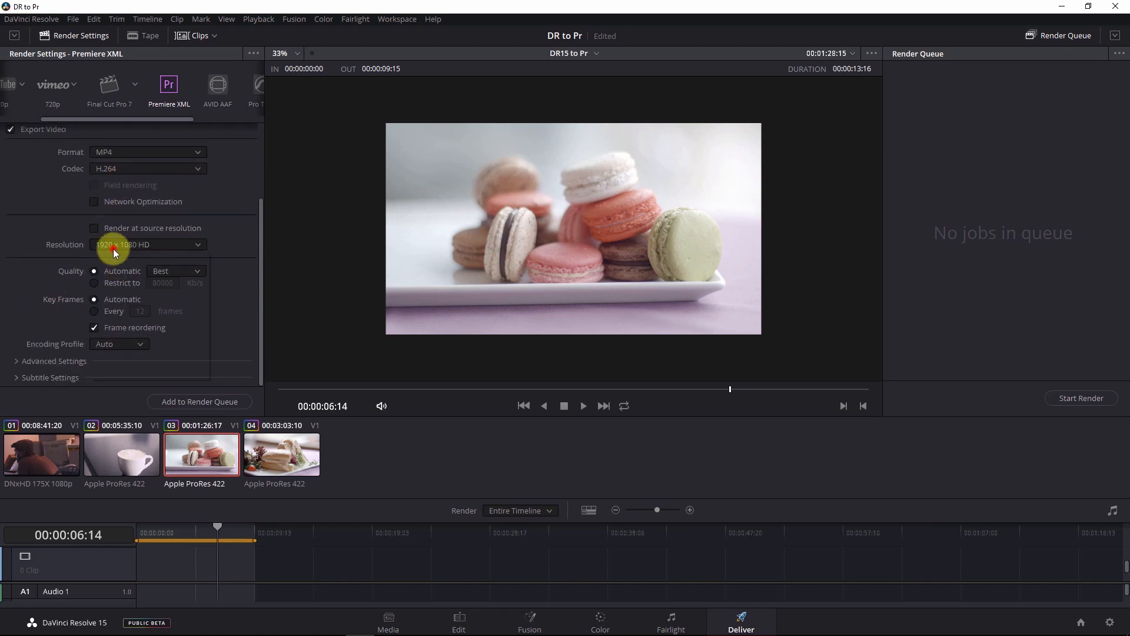
click(114, 246)
click(17, 360)
scroll(19, 342, down, 4)
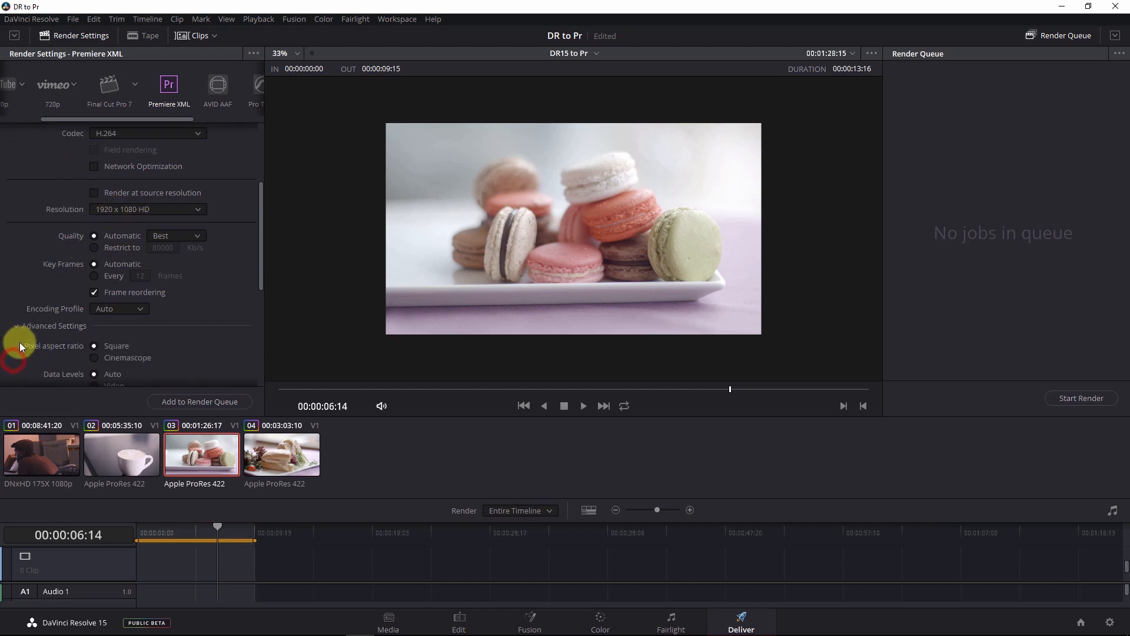
scroll(20, 342, down, 4)
scroll(19, 341, up, 12)
Turn off audio export for the render and return to the video settings
click(108, 203)
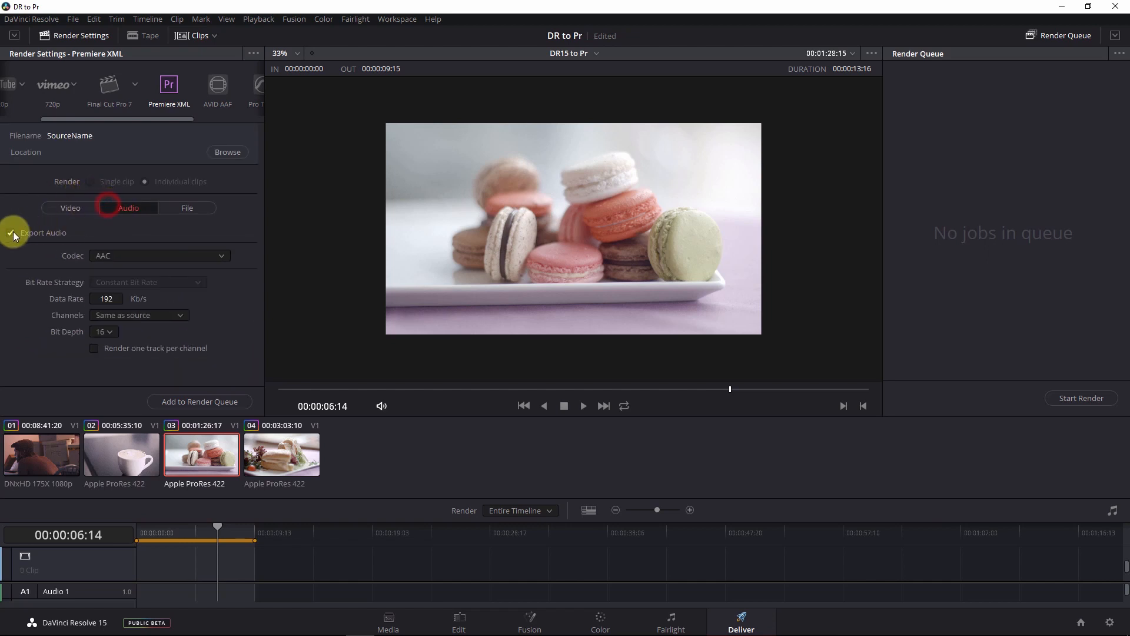
click(10, 232)
click(83, 211)
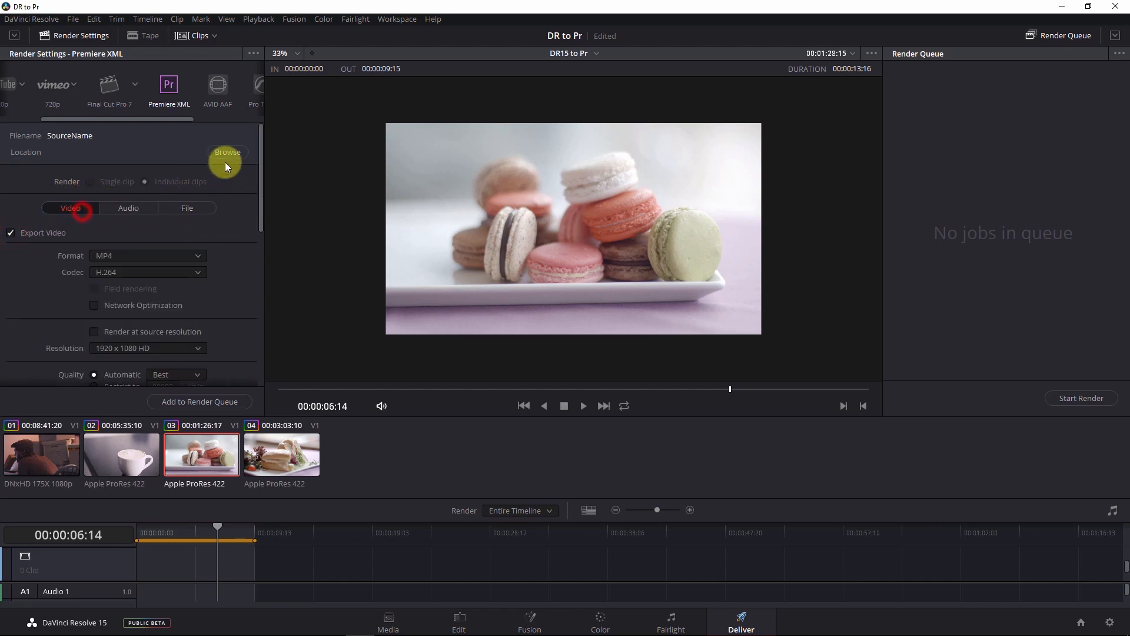
Browse for the render location to the Export folder inside Project Premiere Pro on the user's desktop
click(219, 152)
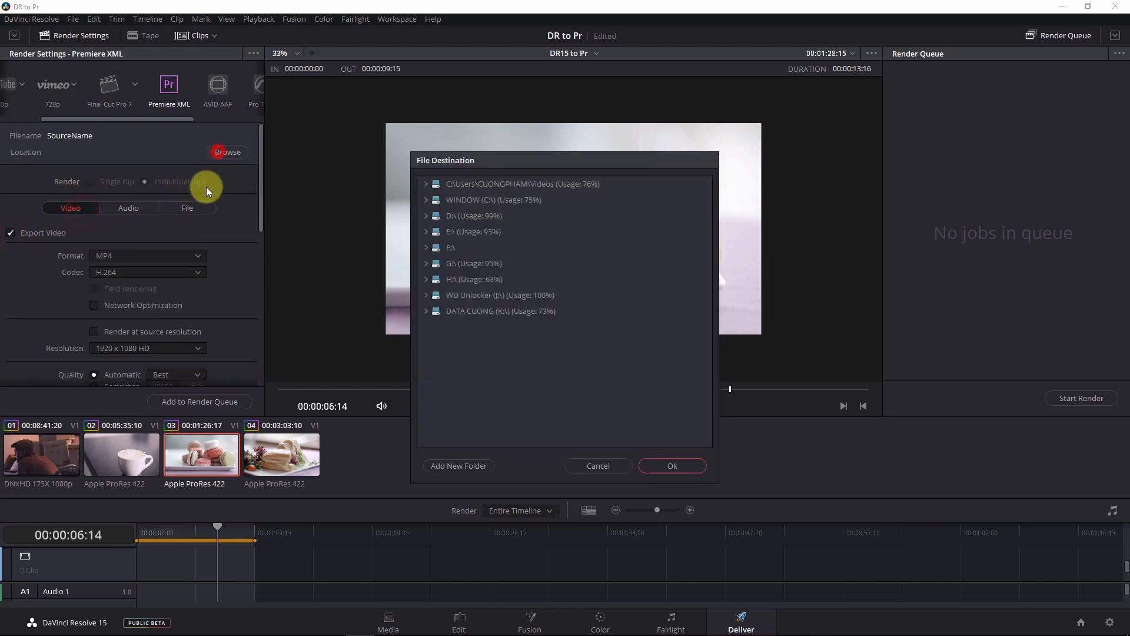
click(425, 201)
scroll(448, 330, down, 3)
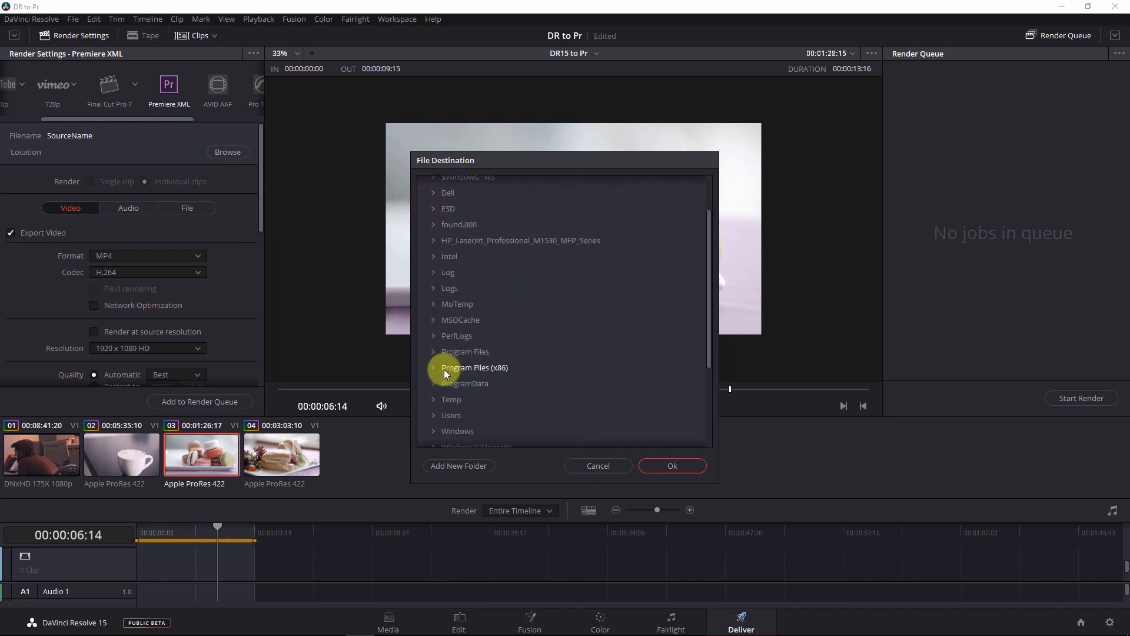
click(432, 414)
scroll(465, 388, down, 3)
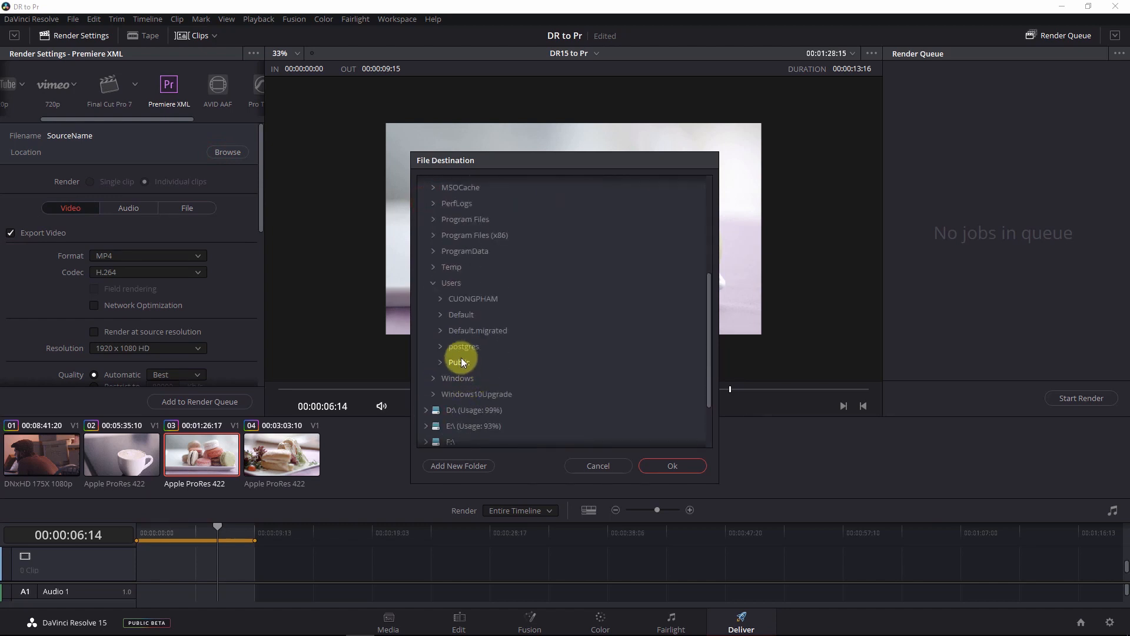
click(440, 298)
scroll(459, 330, down, 3)
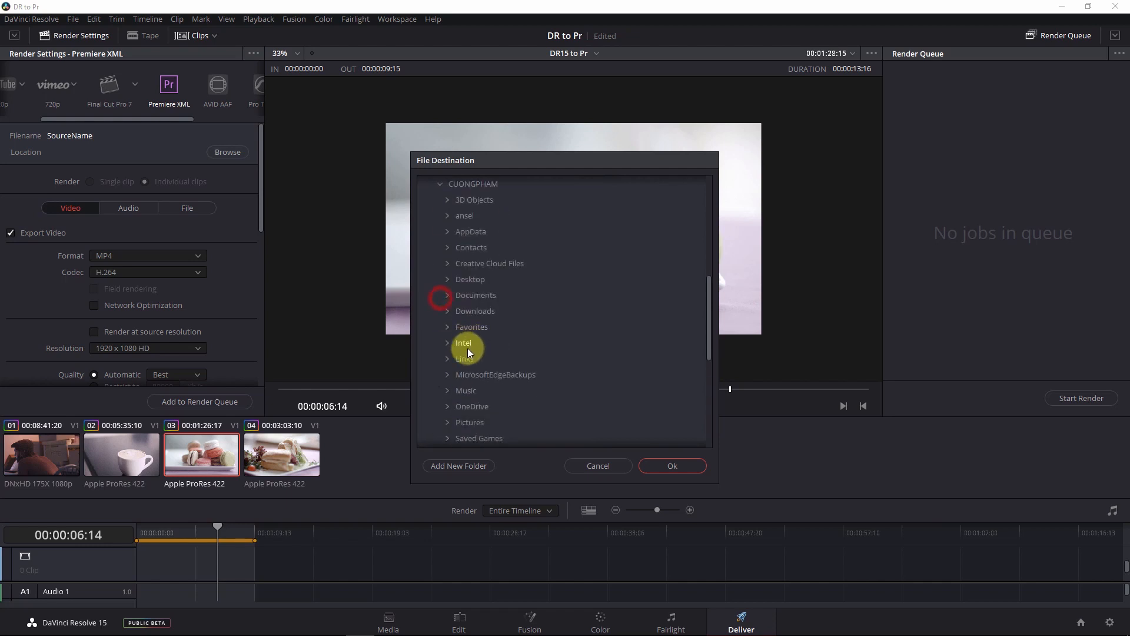
click(448, 280)
scroll(469, 412, down, 2)
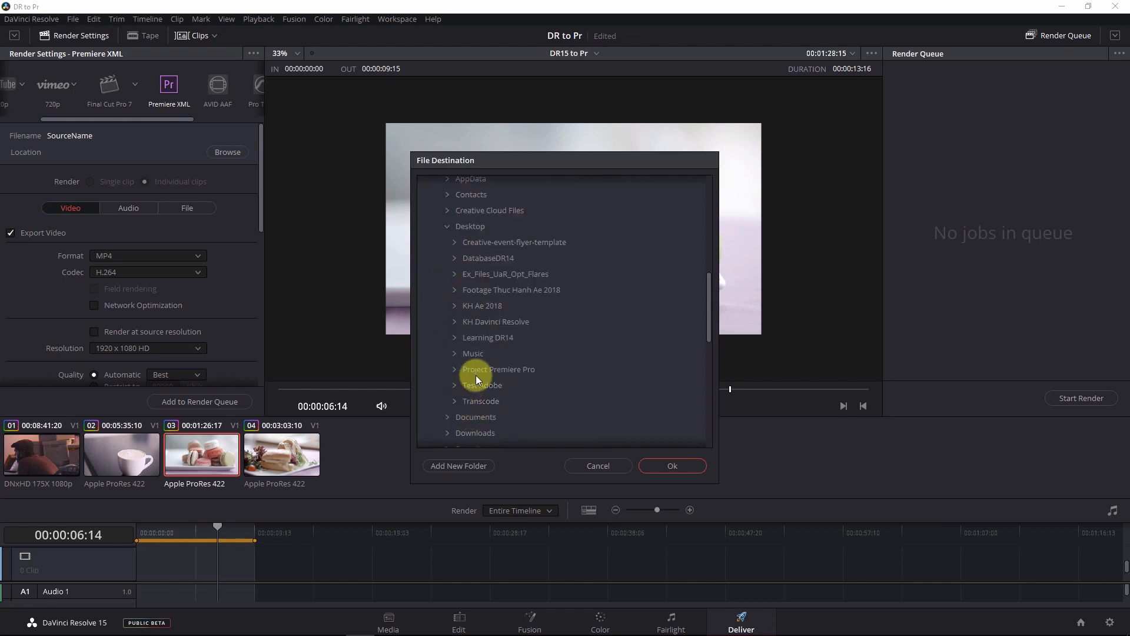
click(474, 370)
click(477, 387)
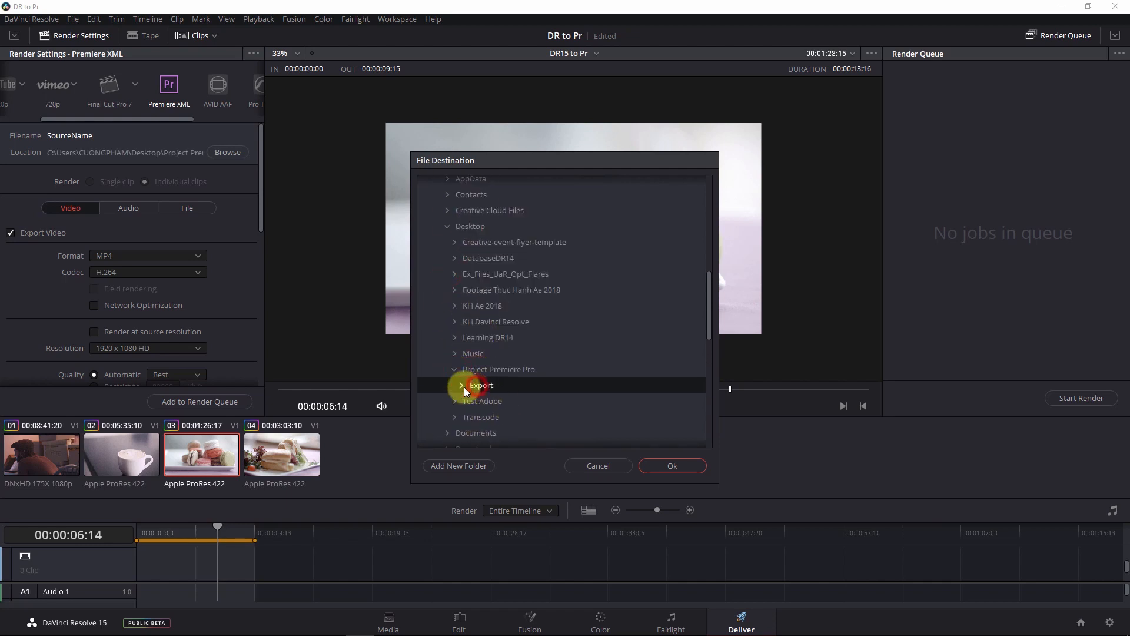
Create a new folder named DR15 to Pr inside Export and accept it as the render destination
click(458, 467)
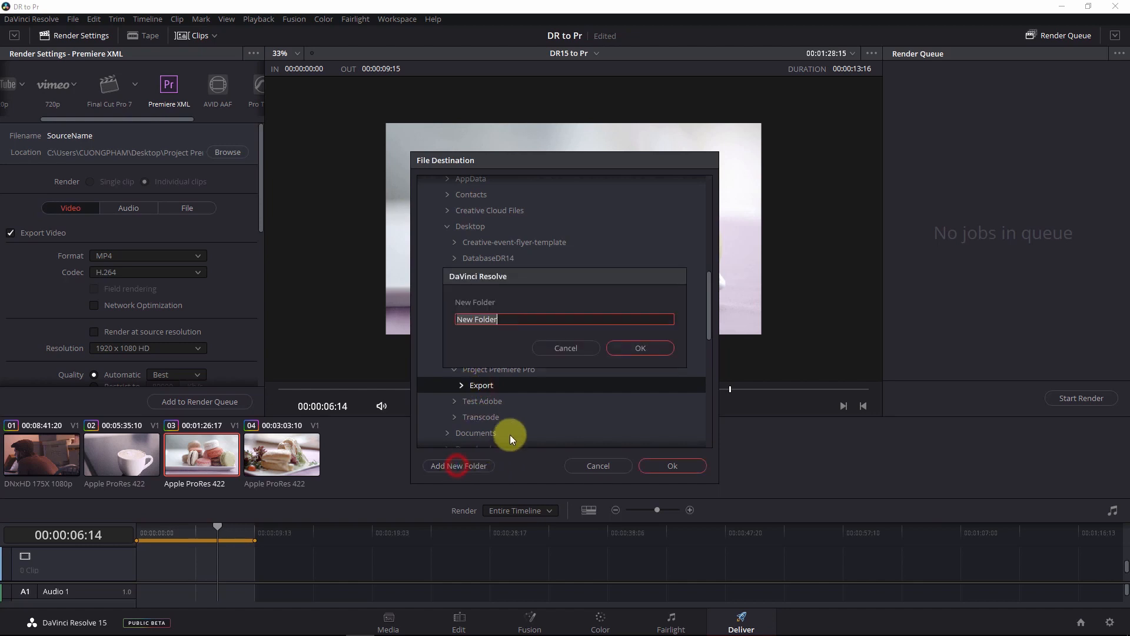
text(DR15 to Pr)
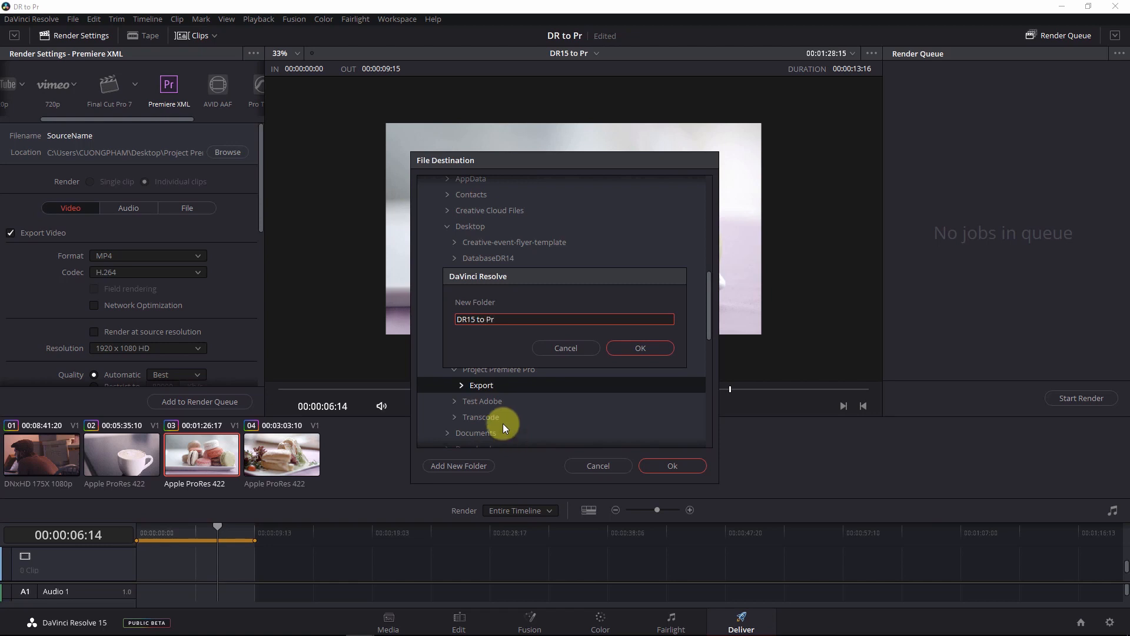
click(638, 352)
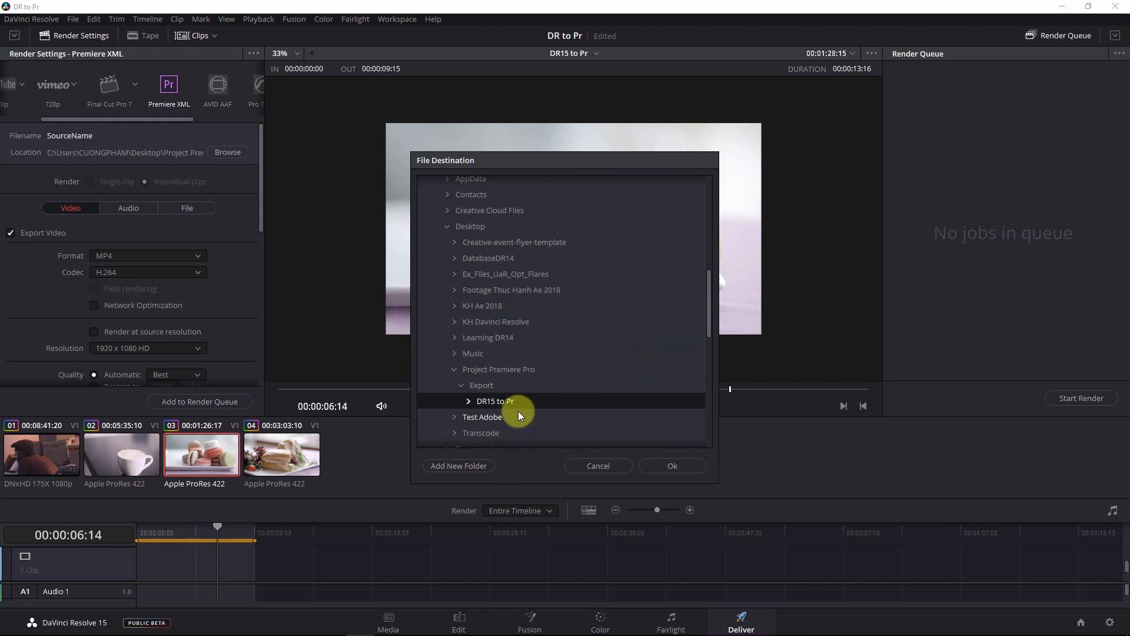
click(673, 466)
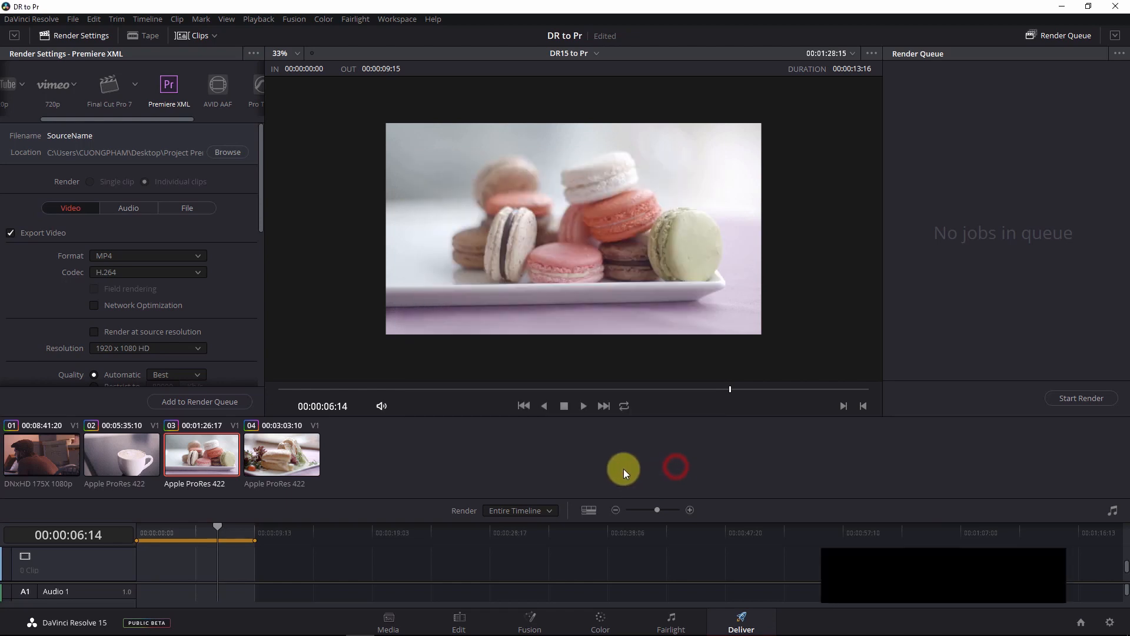
Review the video render settings, add the timeline to the render queue and start the render
scroll(242, 310, down, 5)
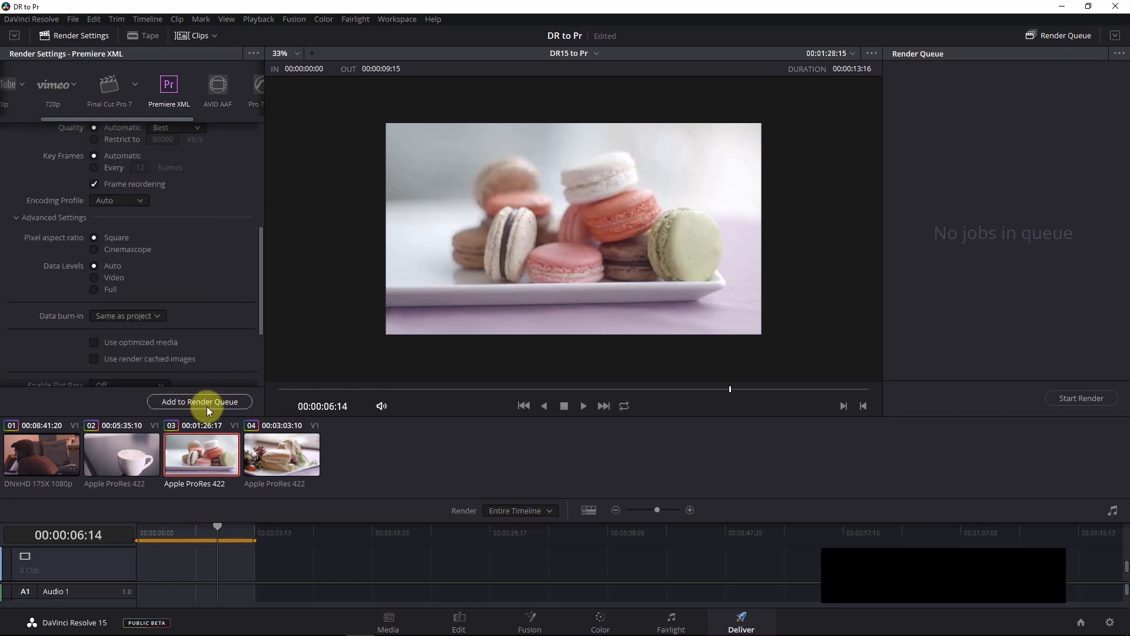
scroll(223, 289, up, 5)
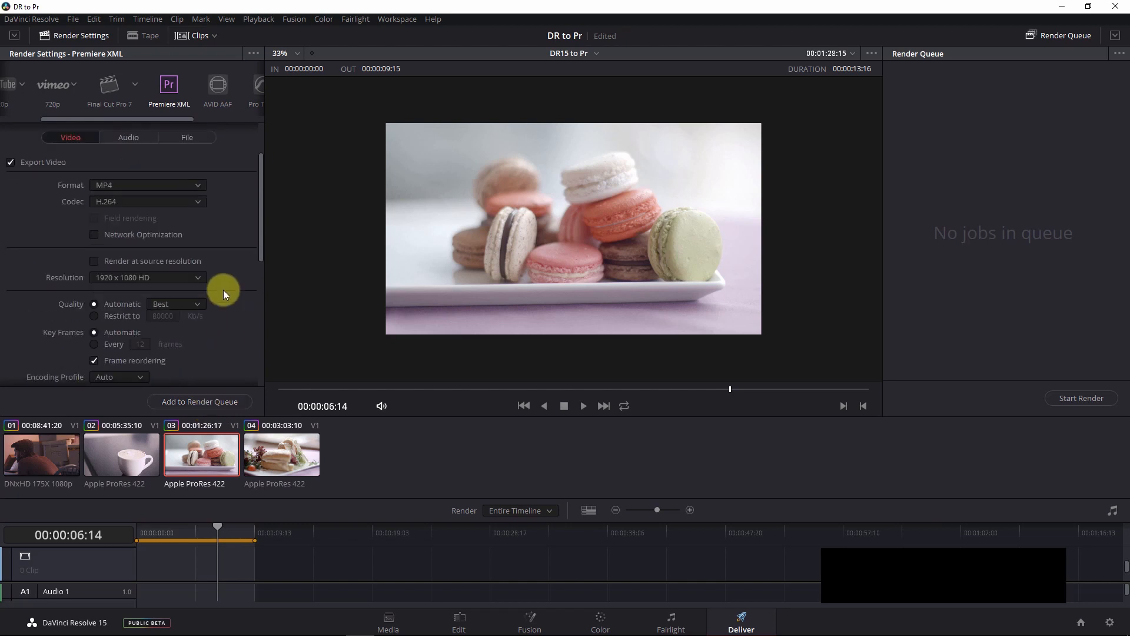
click(215, 403)
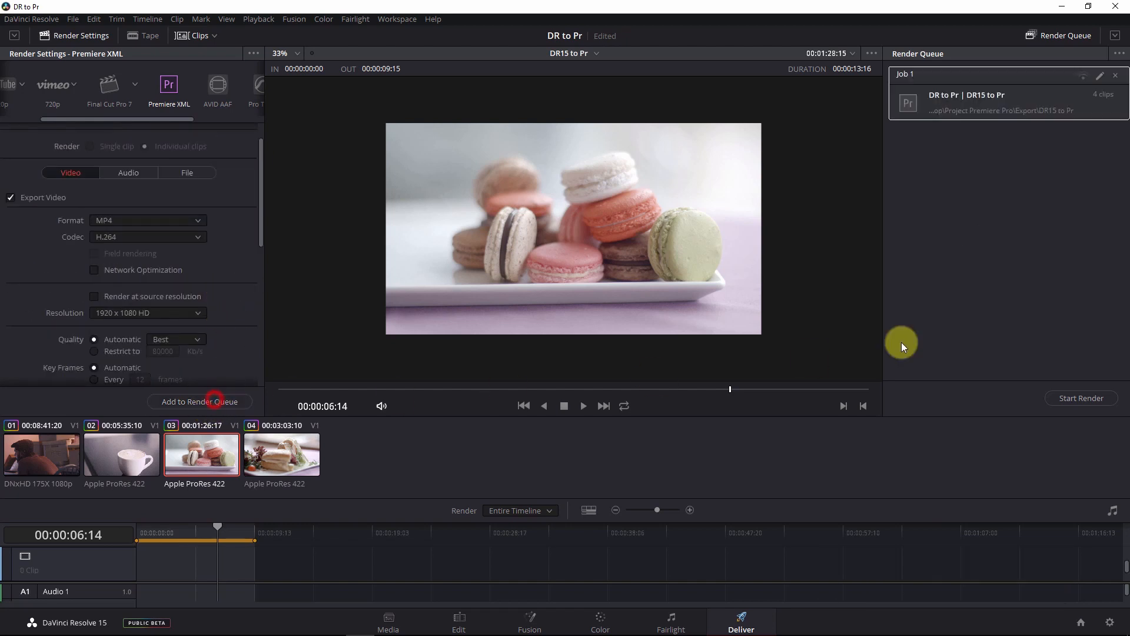
click(1079, 403)
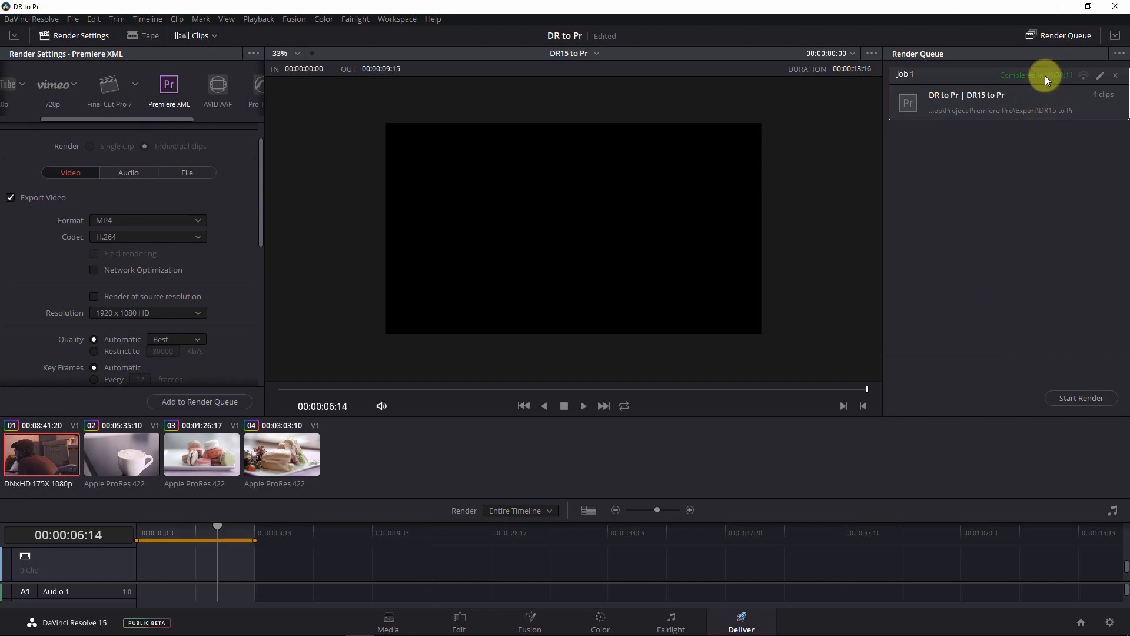
Minimize Resolve and open the DR15 to Pr folder under Project Premiere Pro > Export to check the rendered files
click(1061, 7)
double_click(200, 22)
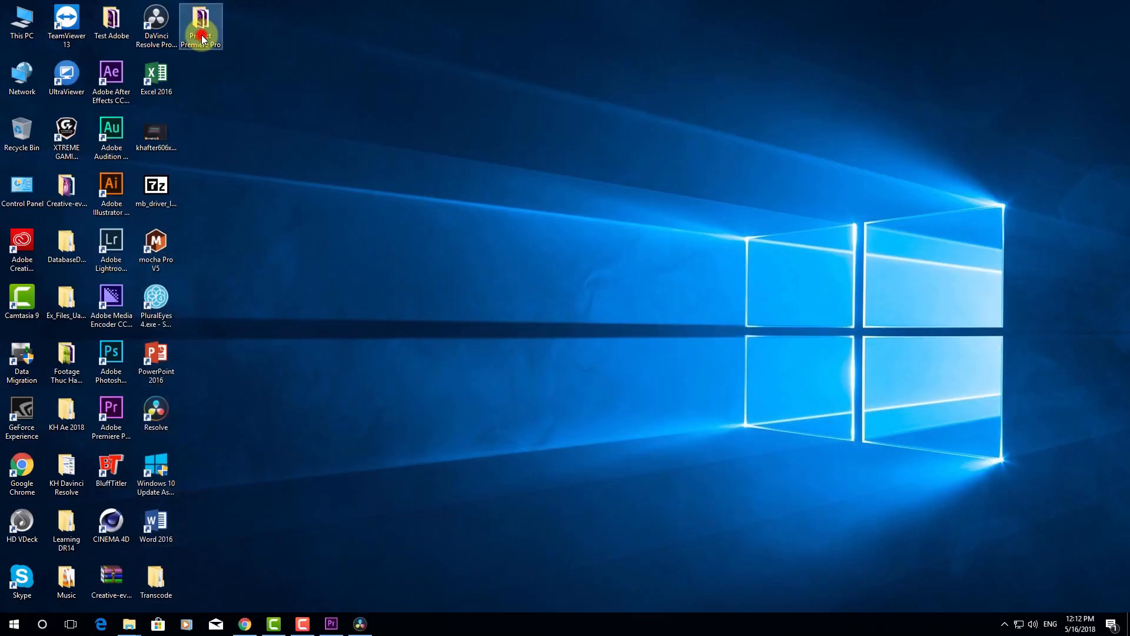
double_click(201, 127)
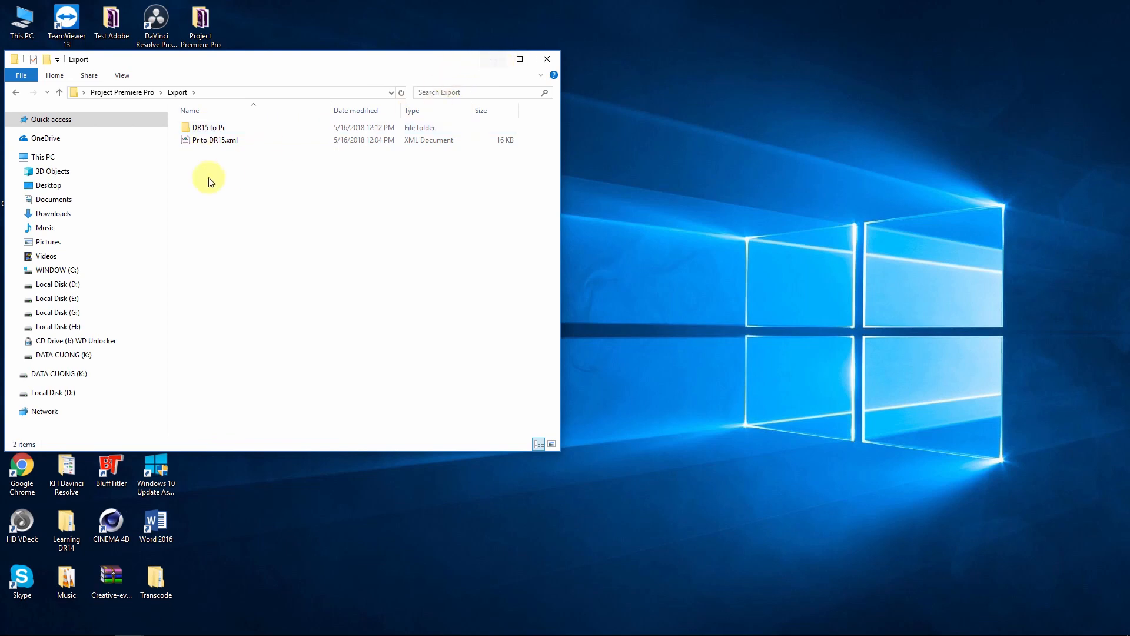
double_click(209, 127)
drag(278, 243, 461, 153)
click(407, 233)
Play V1-0004_Tunafishsandwich.mov in VLC media player, inspect its codec information and close the player
double_click(472, 154)
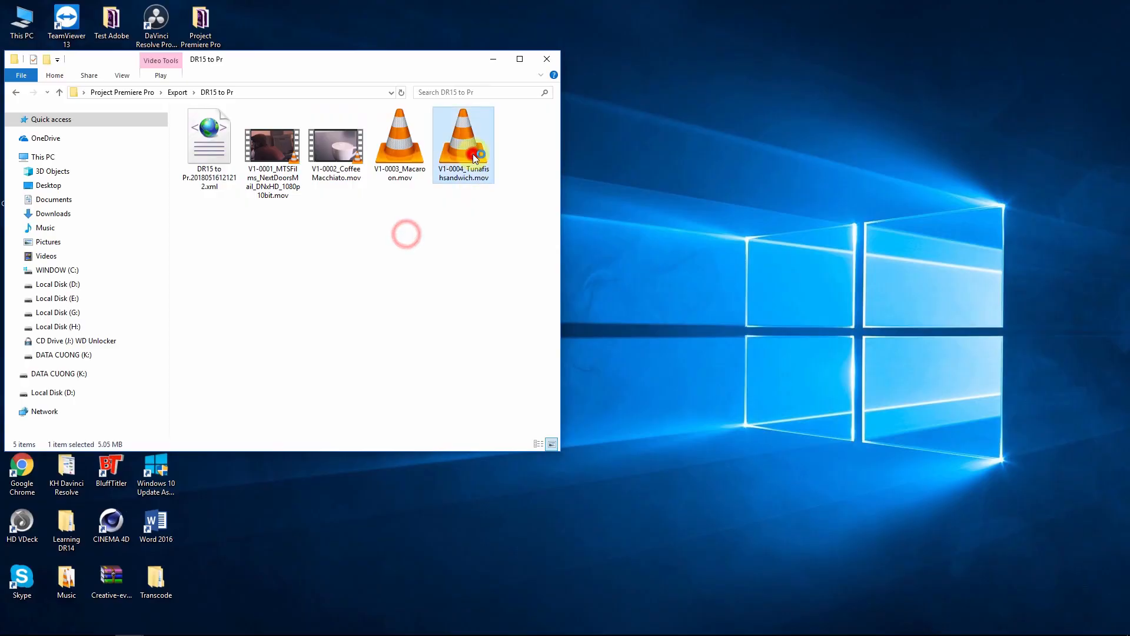
click(167, 20)
click(182, 72)
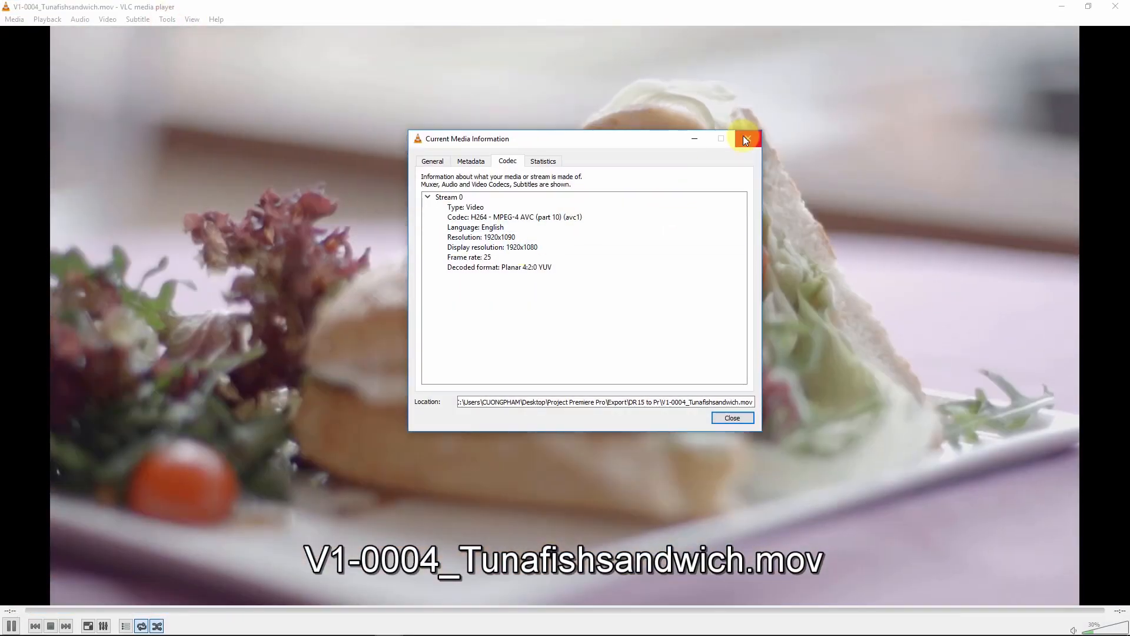
click(748, 138)
click(1116, 7)
Switch to Premiere Pro and import DR15 to Pr.20180516121212.xml from the DR15 to Pr folder inside Export
click(203, 165)
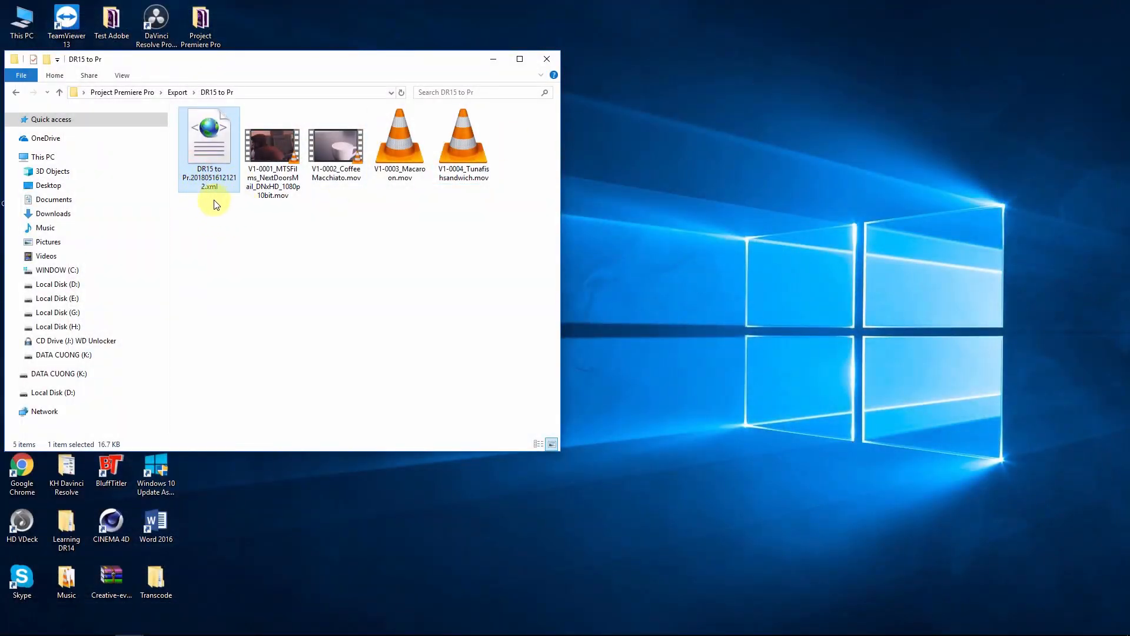
drag(210, 63, 612, 109)
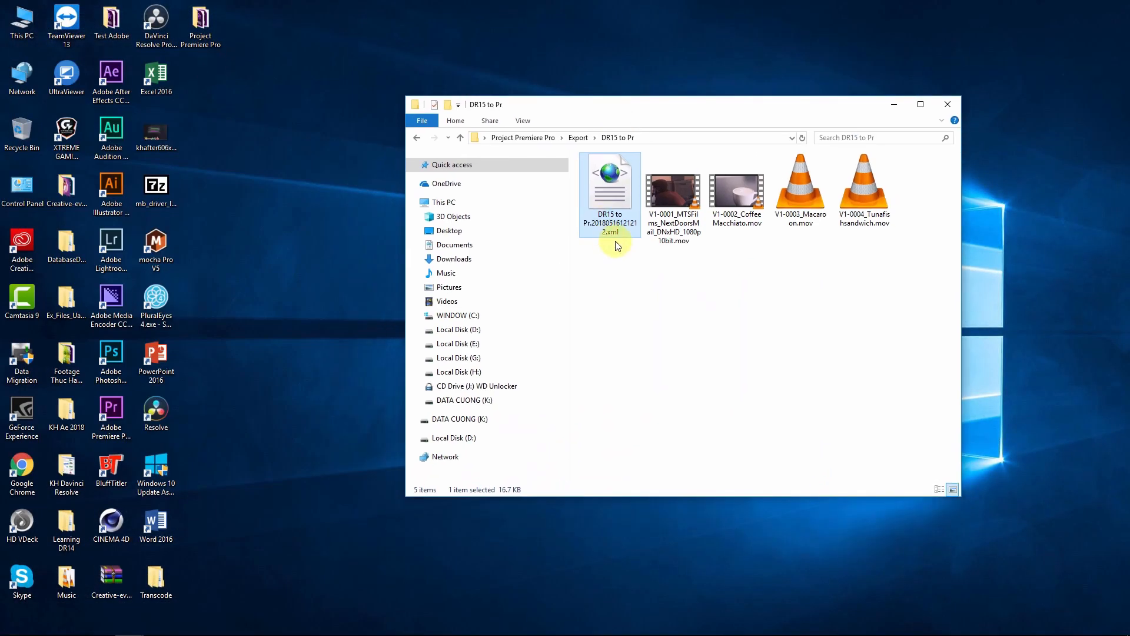
click(330, 625)
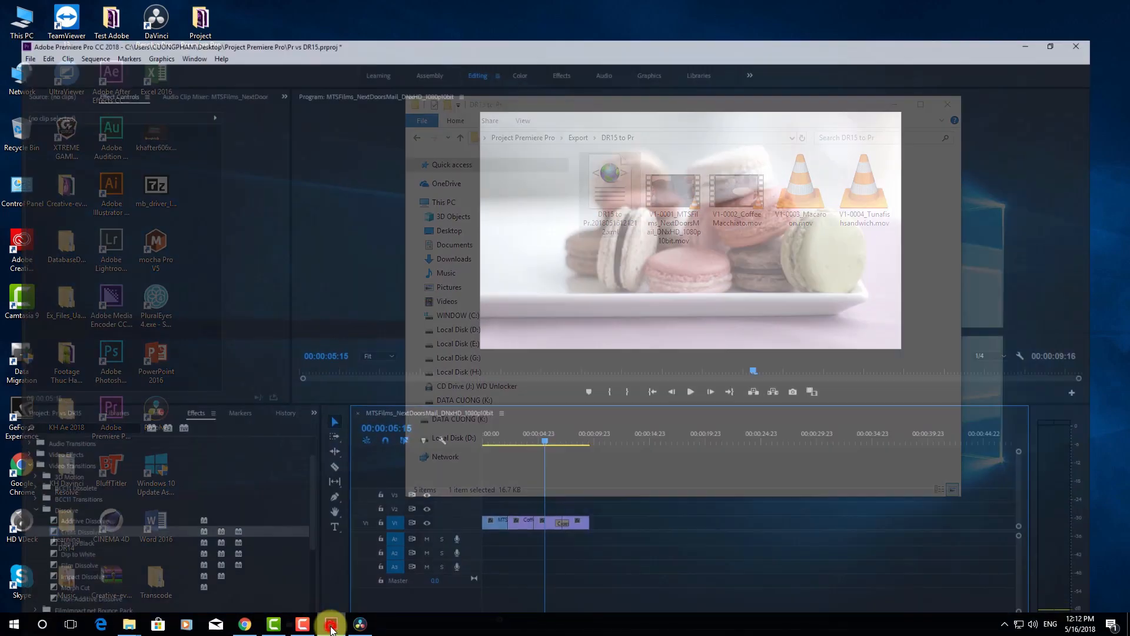
click(9, 19)
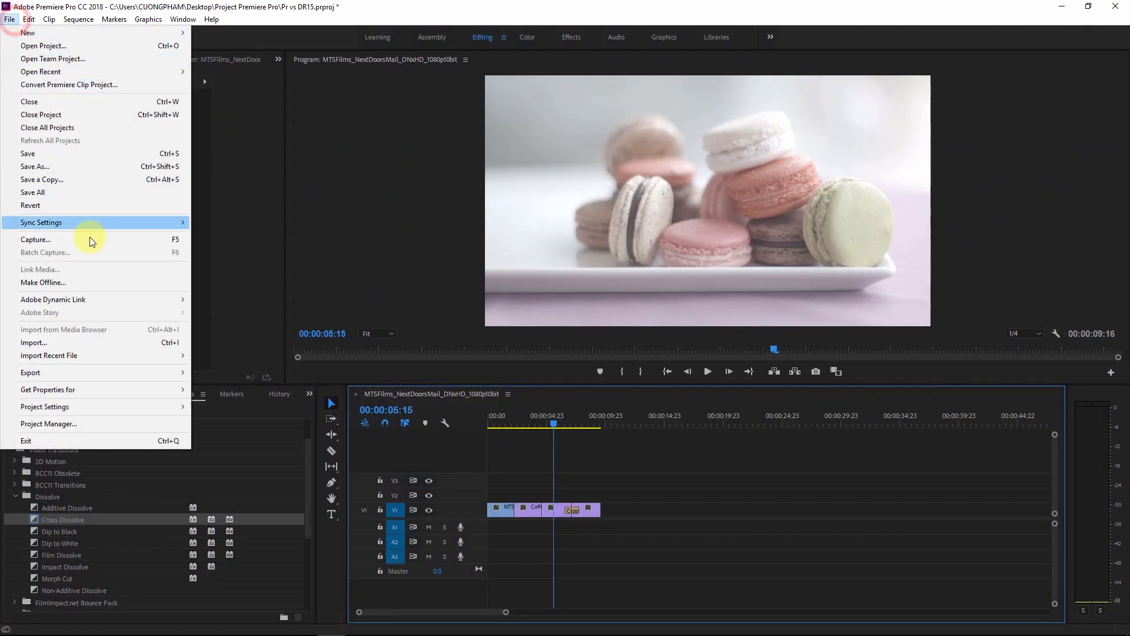
click(58, 347)
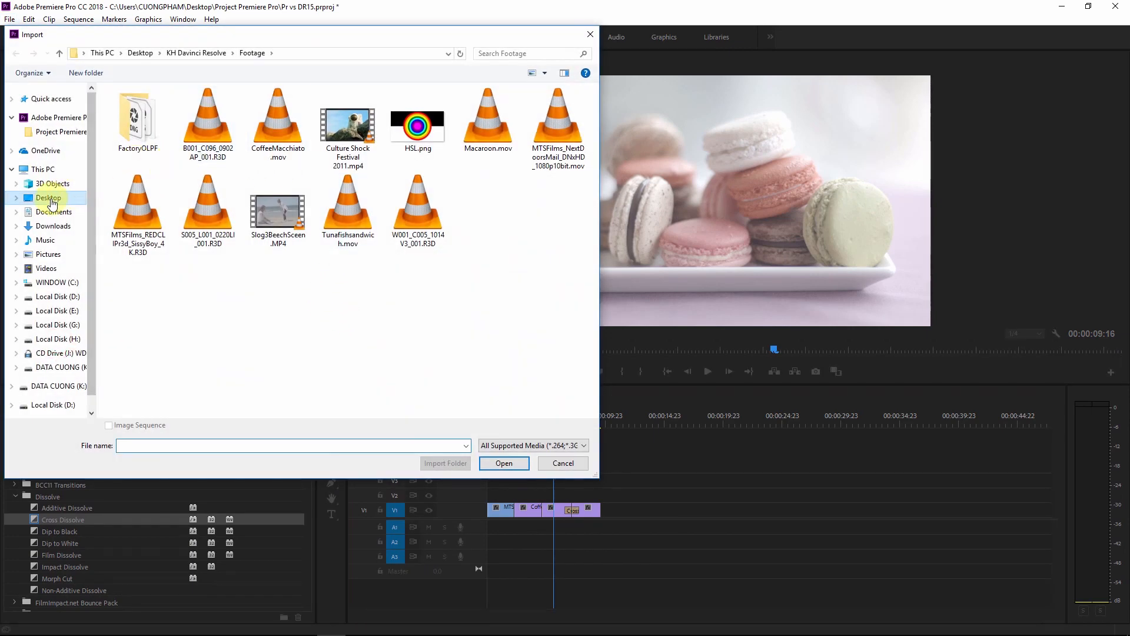
click(51, 200)
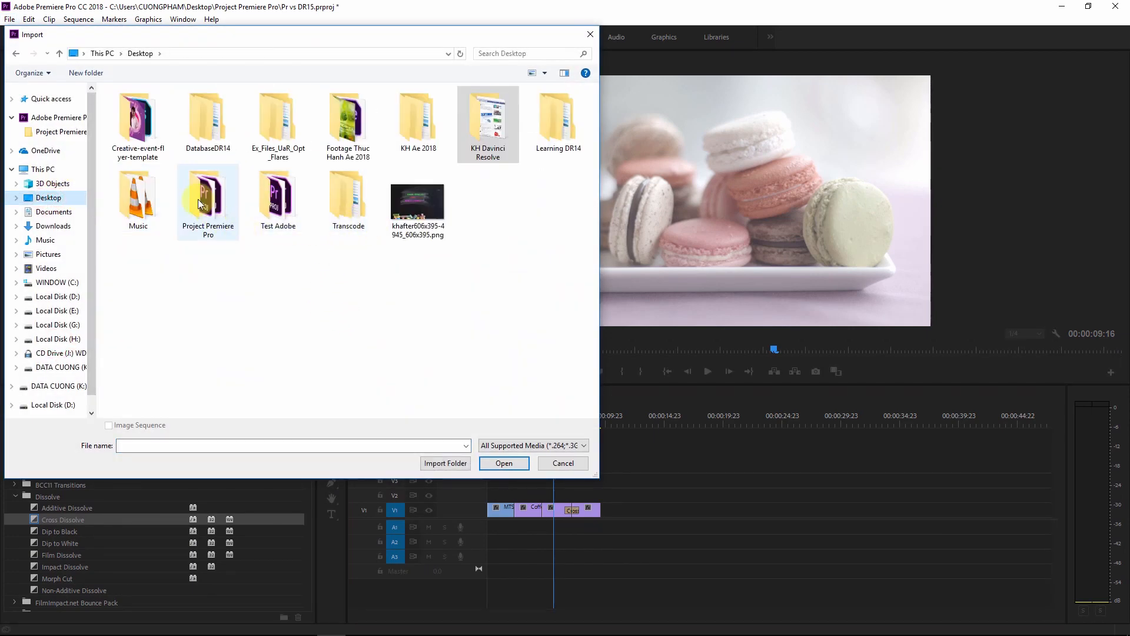
double_click(200, 204)
double_click(131, 108)
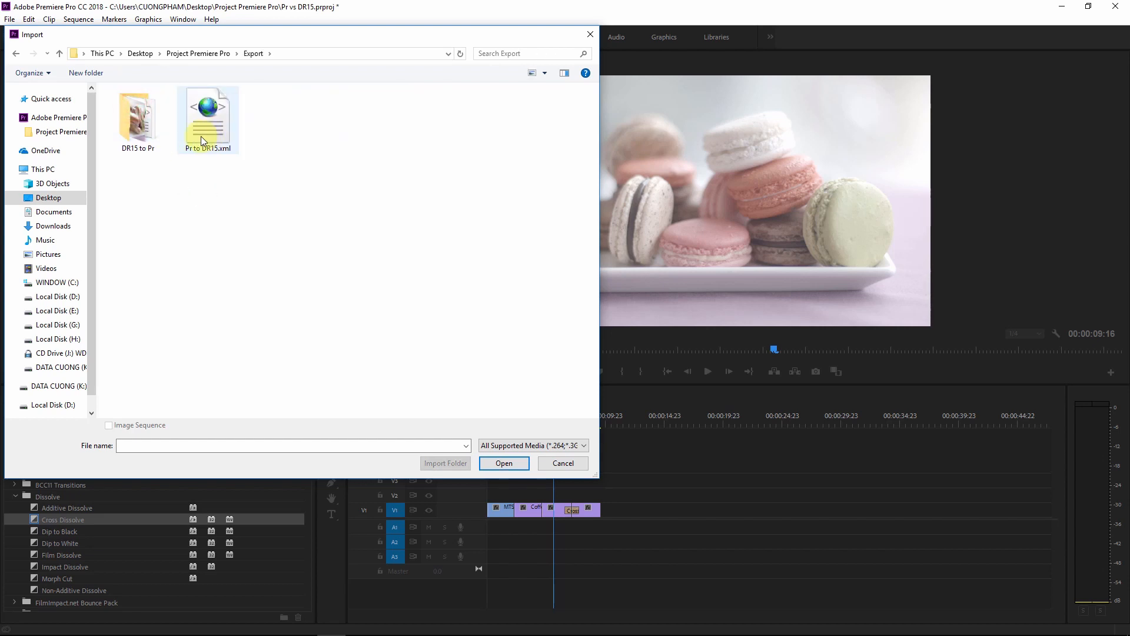
double_click(138, 120)
click(134, 150)
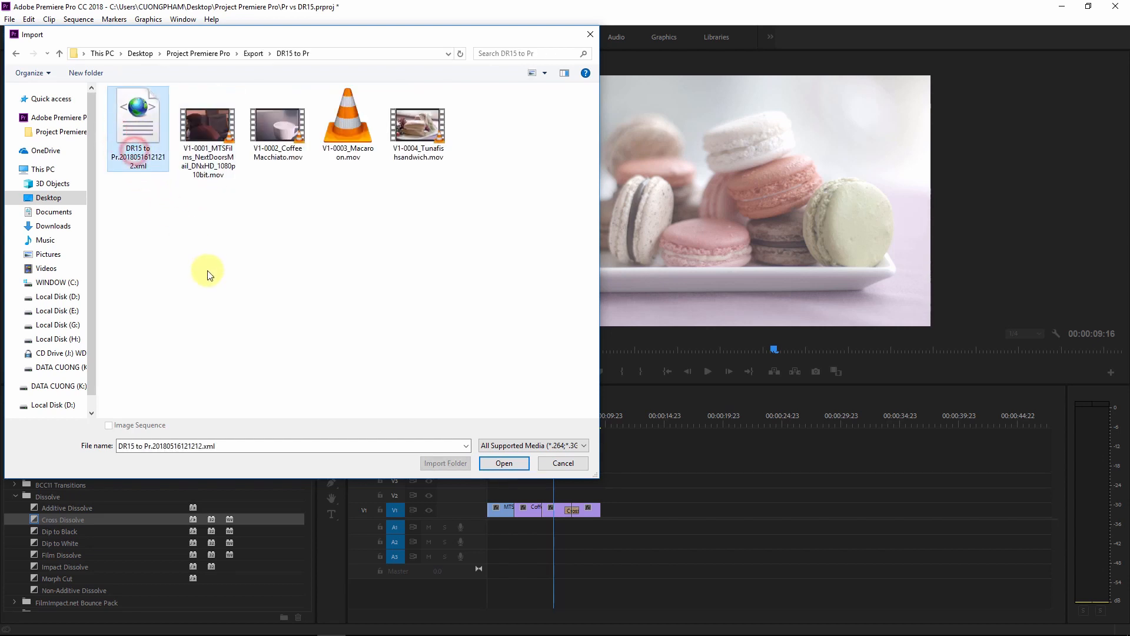
click(504, 465)
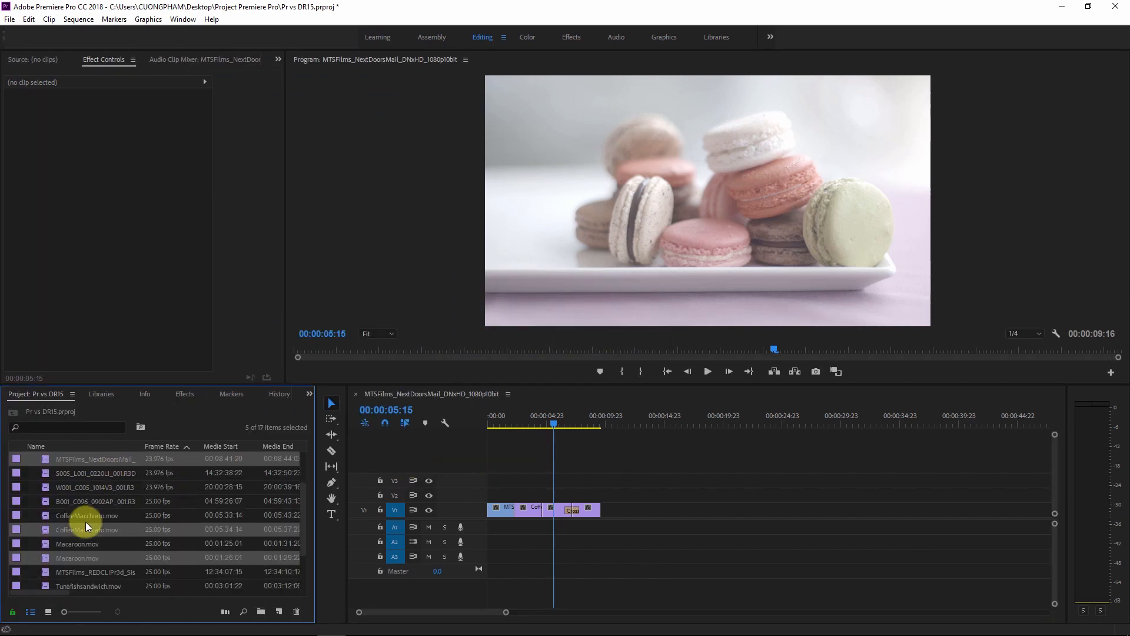
Review the imported clips in the project and open the DR15 to Pr (Resolve) sequence in the timeline
scroll(85, 523, down, 2)
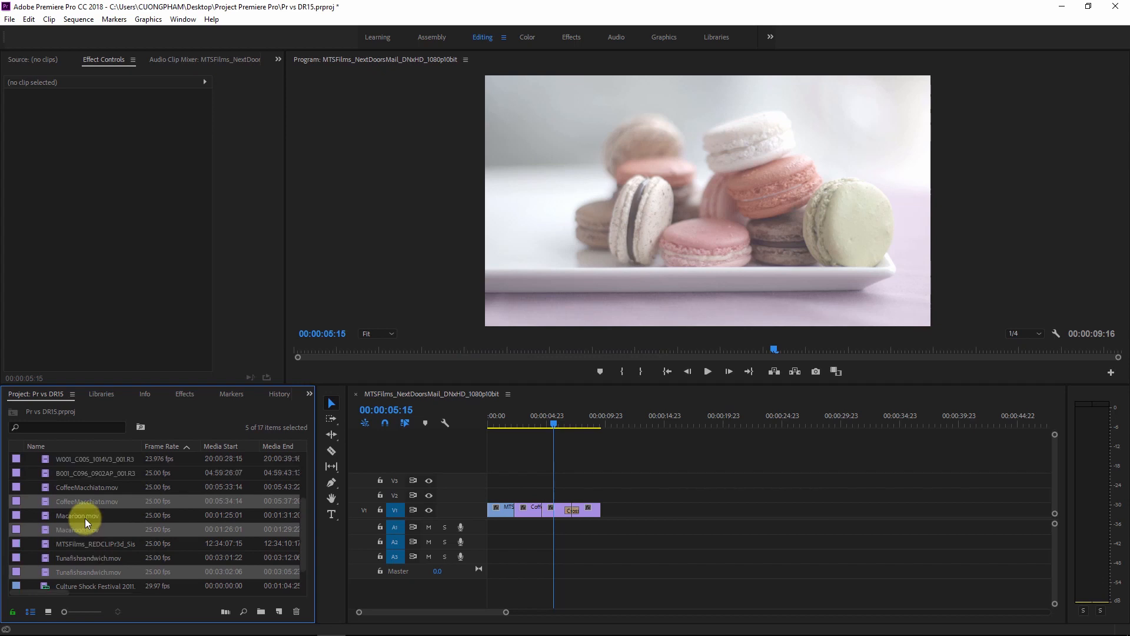
scroll(85, 518, up, 4)
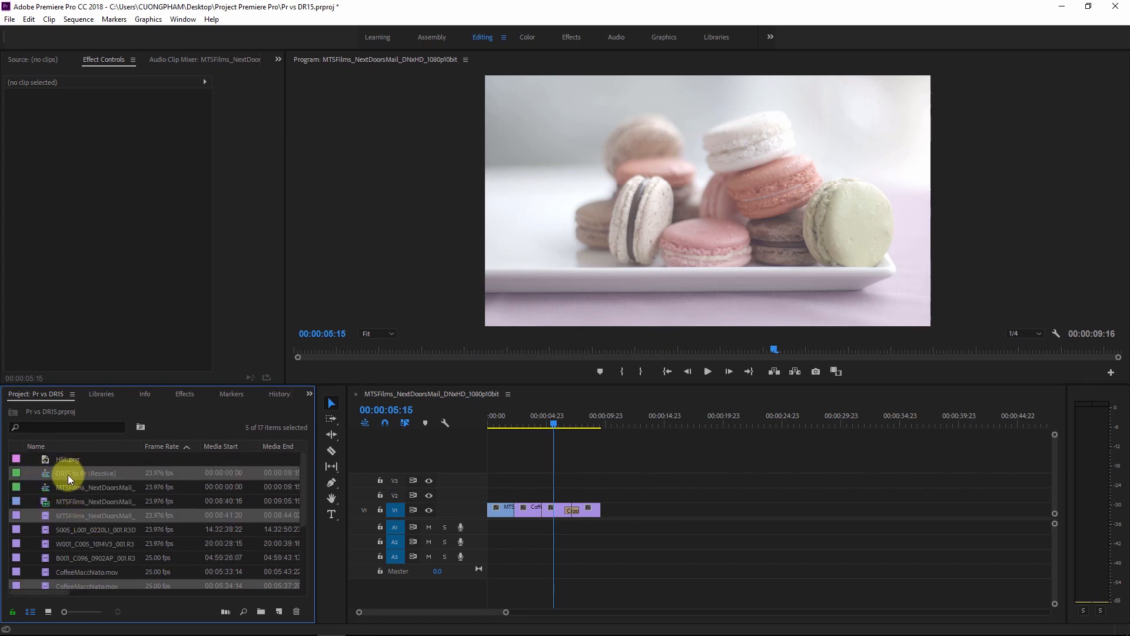
scroll(85, 499, down, 3)
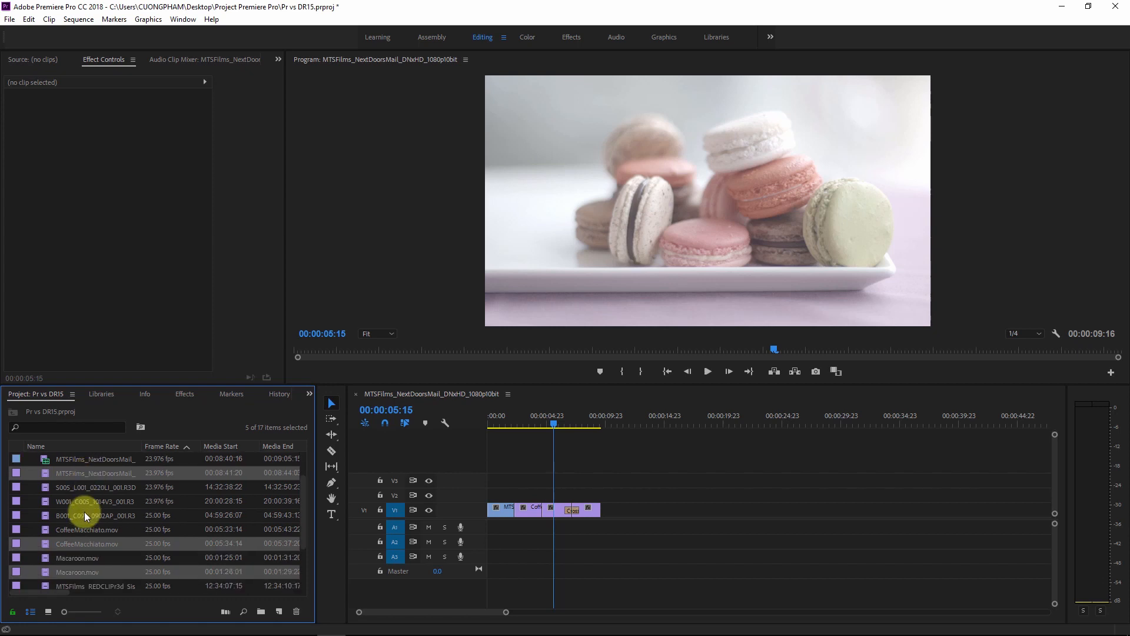
scroll(69, 553, down, 1)
scroll(68, 535, down, 3)
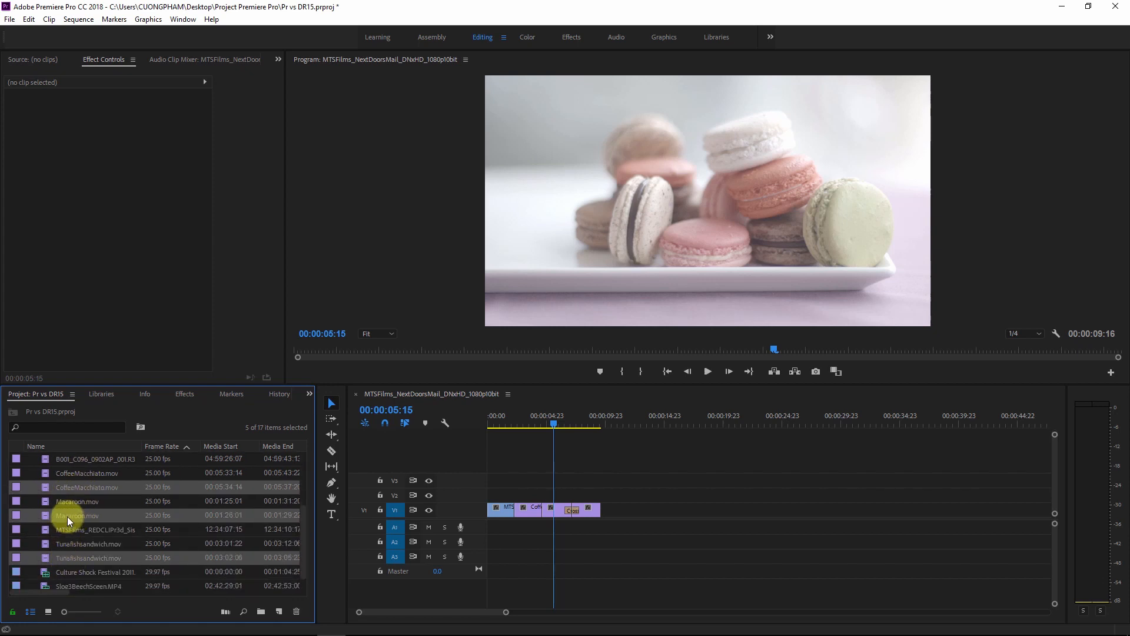
scroll(69, 489, up, 2)
scroll(69, 490, up, 5)
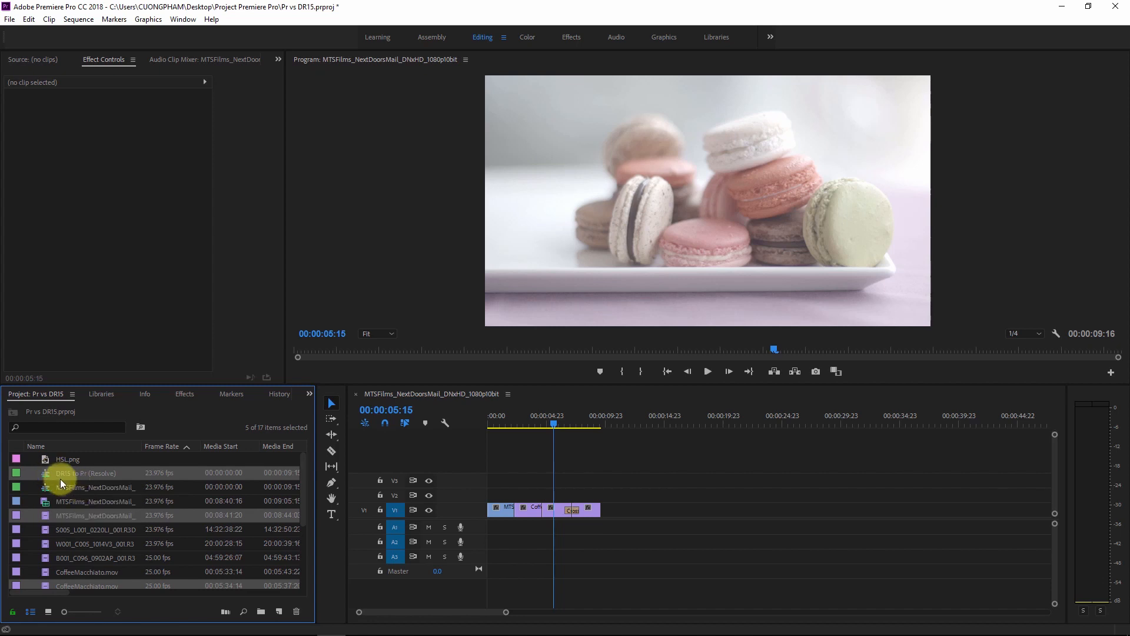
double_click(45, 472)
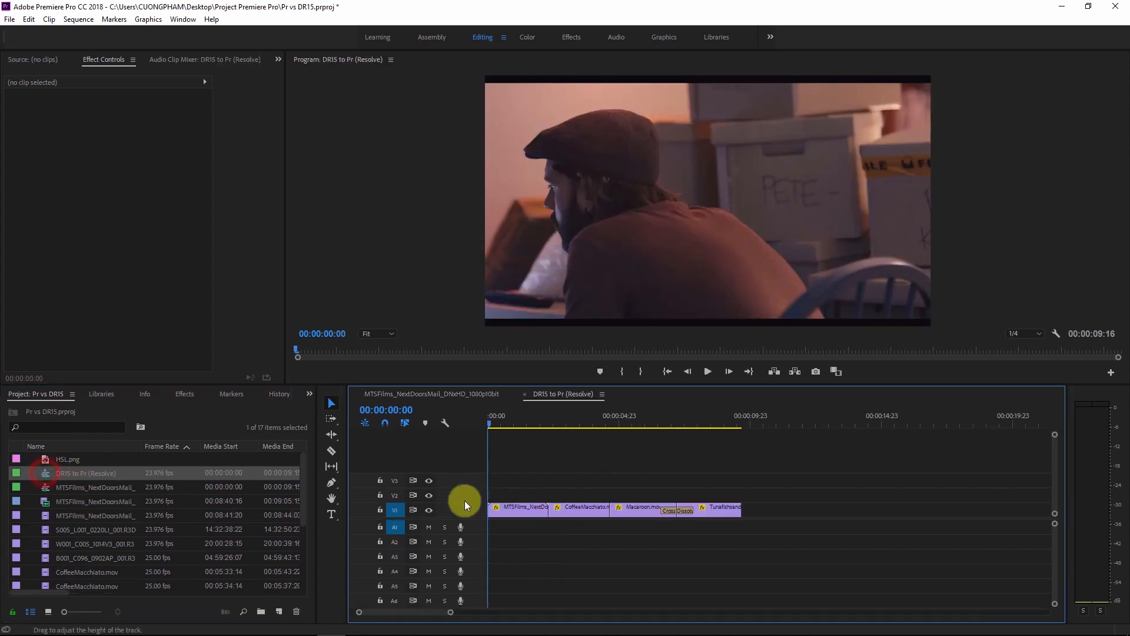
Play the DR15 to Pr (Resolve) sequence from its start through the cross dissolve to check the graded clips
mouse_move(500, 420)
mouse_down()
mouse_move(550, 422)
mouse_move(498, 436)
mouse_up()
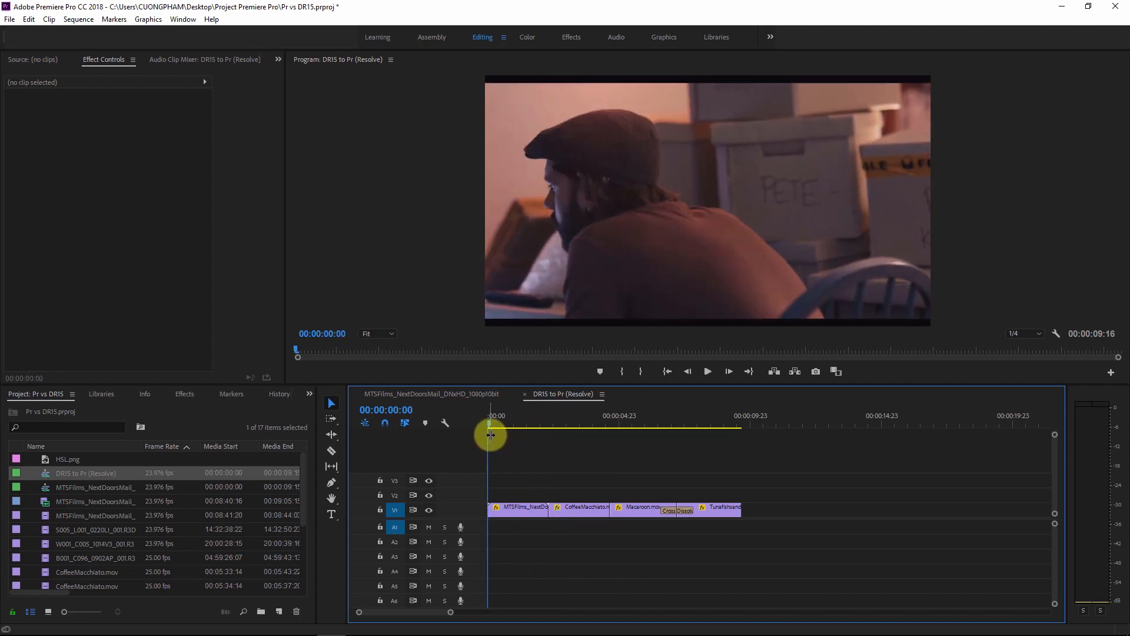
key(space)
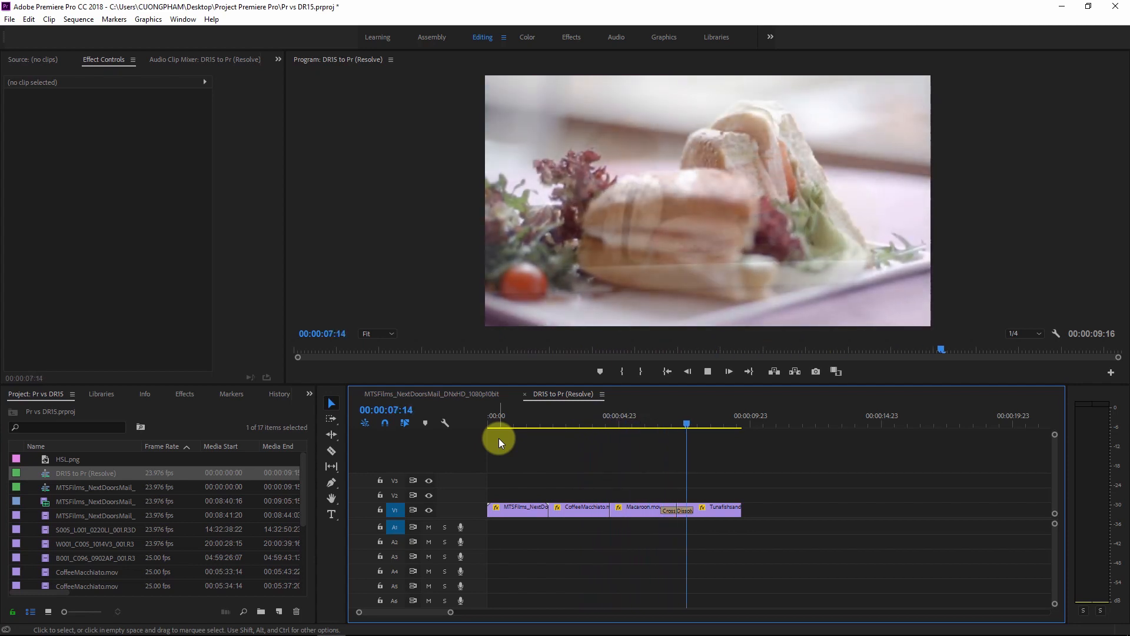
key(space)
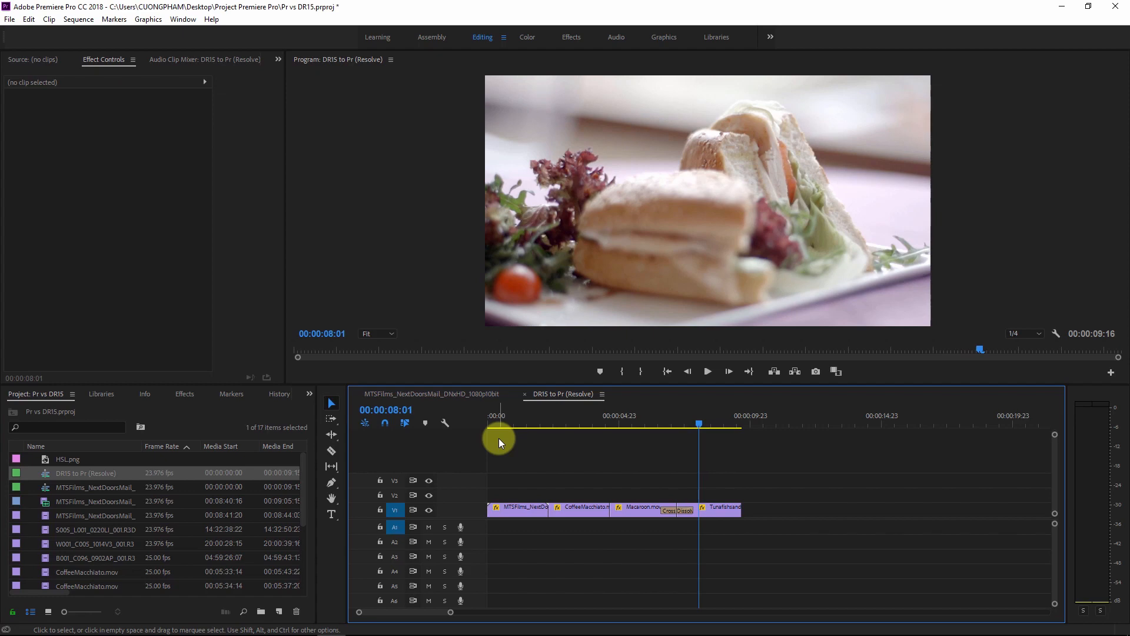